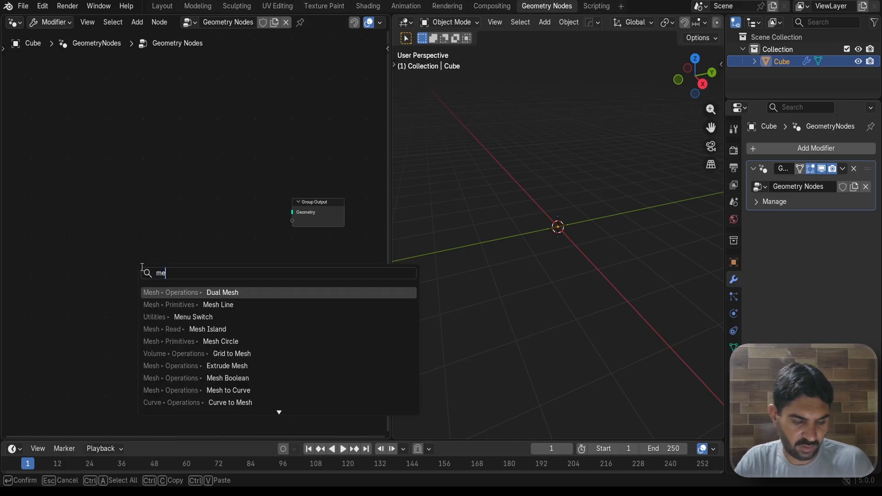
# Add a Mesh Line node and connect its Mesh output to the Group Output's Geometry input
pyautogui.click(214, 305)
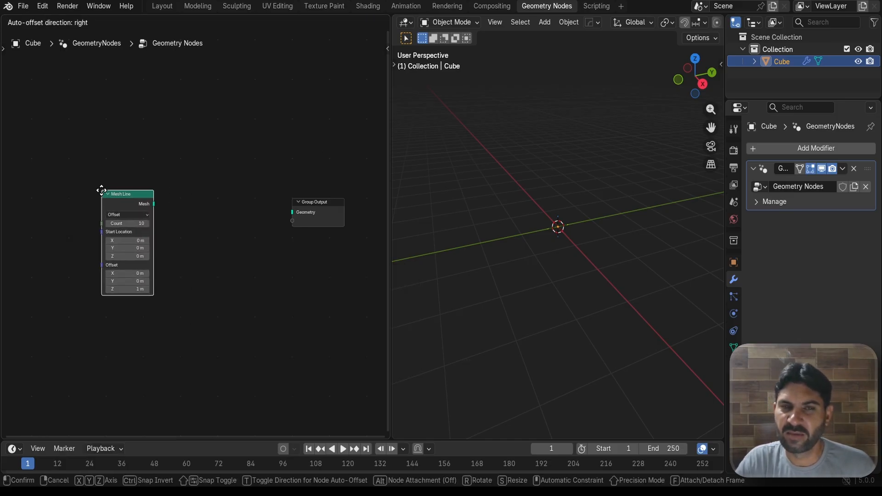
pyautogui.click(98, 194)
pyautogui.moveTo(149, 204); pyautogui.dragTo(292, 212)
pyautogui.moveTo(529, 177); pyautogui.dragTo(578, 200, button='middle')
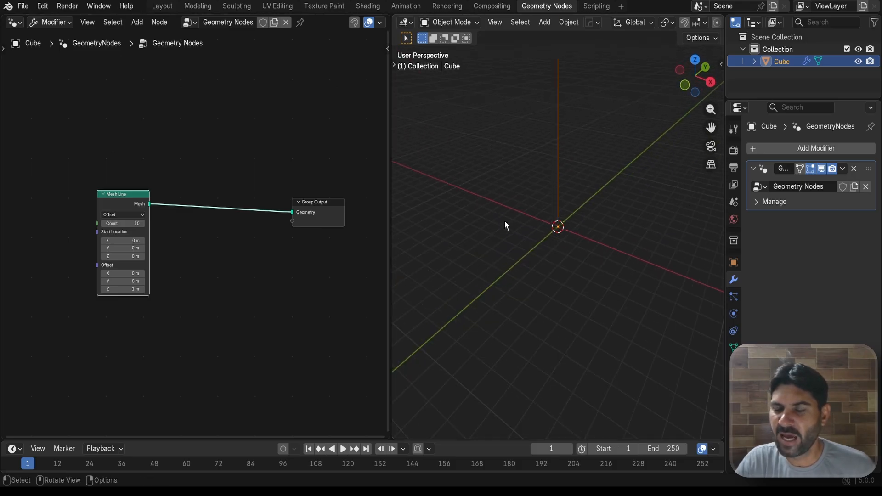
# Insert a Transform Geometry node between the Mesh Line and Group Output nodes
pyautogui.scroll(1, 239, 264)
pyautogui.scroll(-2, 230, 263)
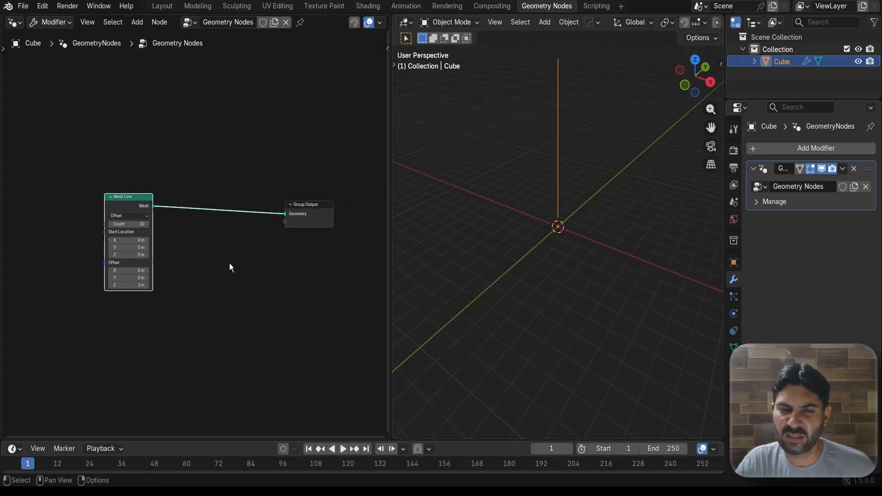
pyautogui.moveTo(200, 267); pyautogui.dragTo(190, 251, button='middle')
pyautogui.click(191, 252)
pyautogui.hotkey('shift', 'a')
pyautogui.write('tr')
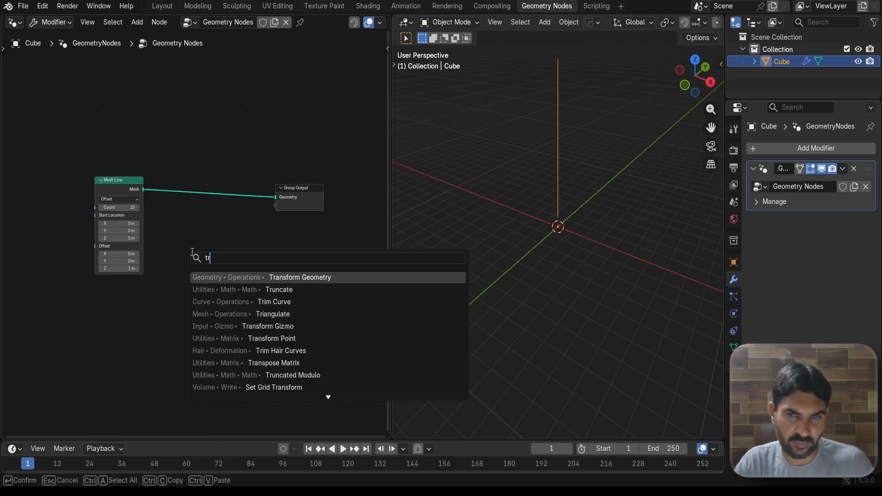
pyautogui.click(282, 277)
pyautogui.click(174, 179)
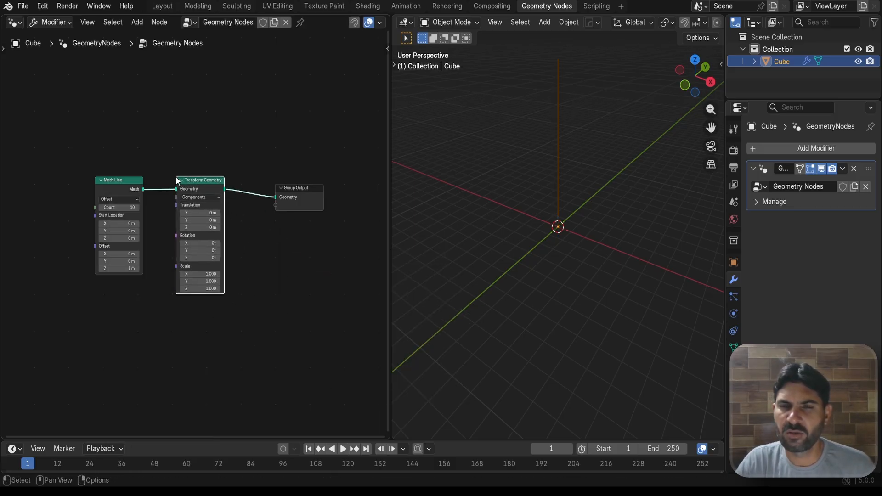
# Set the Y rotation of the Transform Geometry node to 90° to lay the line along the X axis
pyautogui.scroll(3, 236, 219)
pyautogui.click(195, 264)
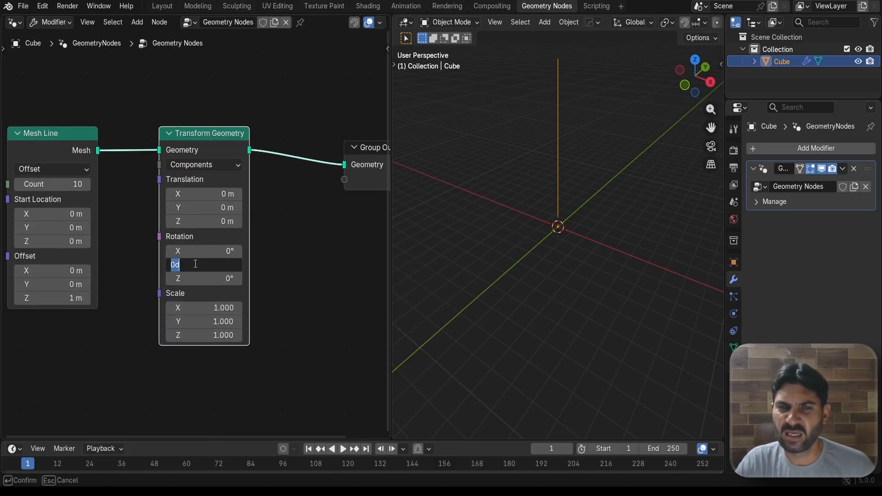
pyautogui.write('90')
pyautogui.press('Return')
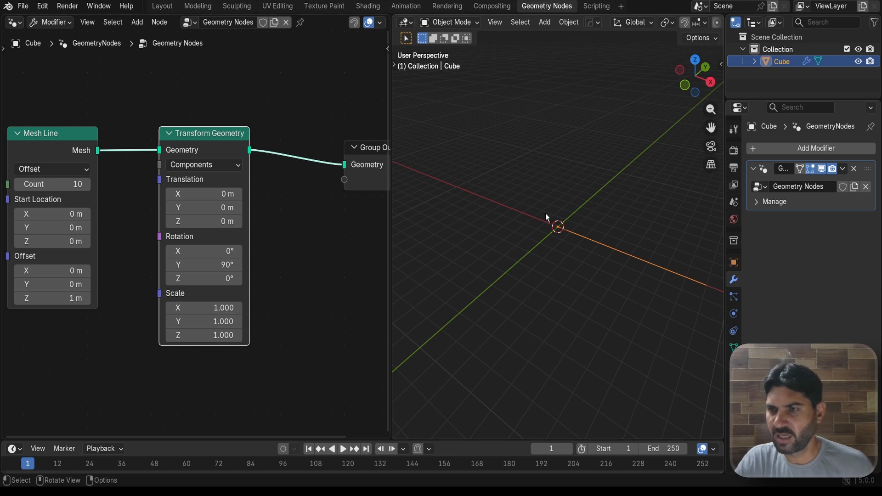
pyautogui.moveTo(554, 219); pyautogui.dragTo(522, 233, button='middle')
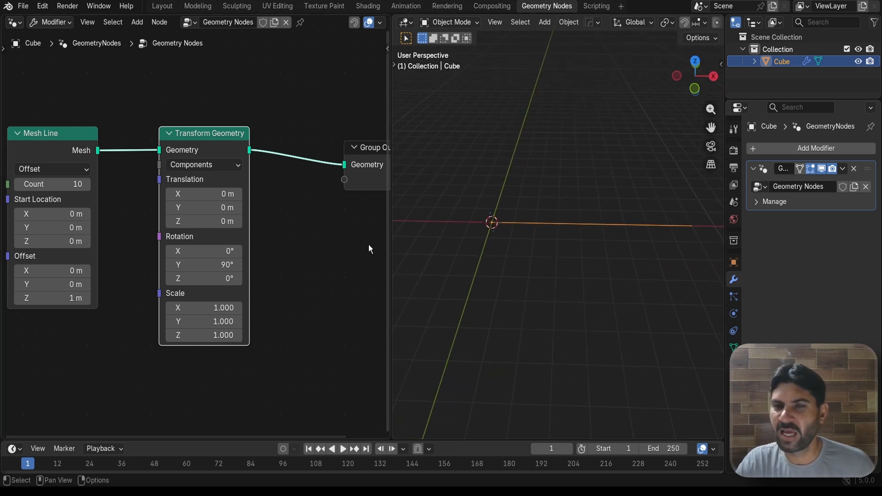
# Move Transform Geometry closer to Mesh Line and insert an Instance on Points node between it and Group Output
pyautogui.scroll(-2, 291, 260)
pyautogui.moveTo(195, 171); pyautogui.dragTo(171, 171)
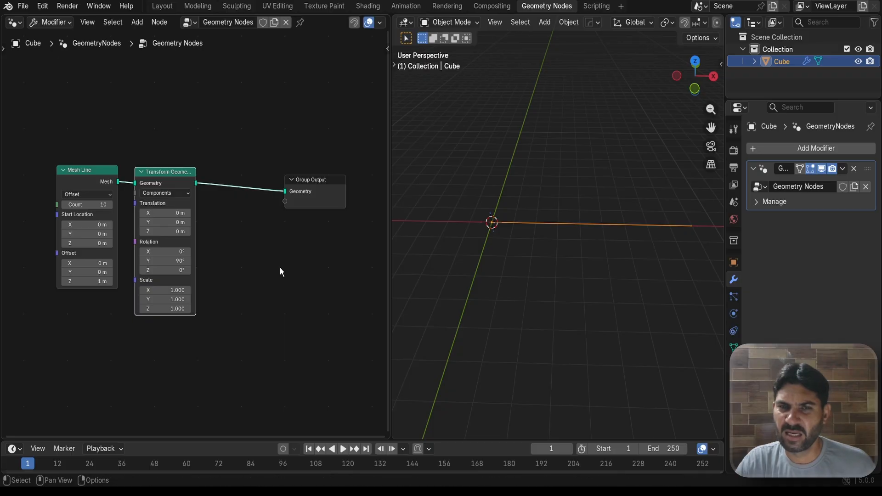
pyautogui.click(279, 268)
pyautogui.hotkey('shift', 'a')
pyautogui.write('io')
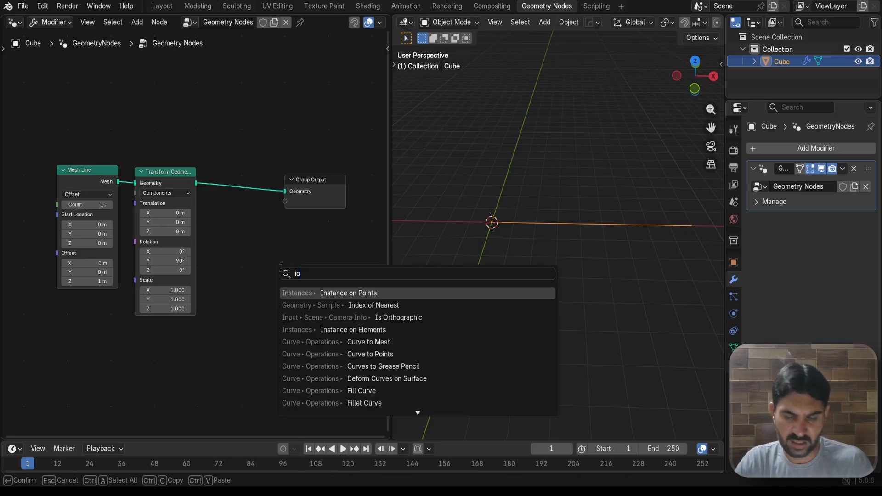
pyautogui.write('p')
pyautogui.click(343, 292)
pyautogui.click(241, 264)
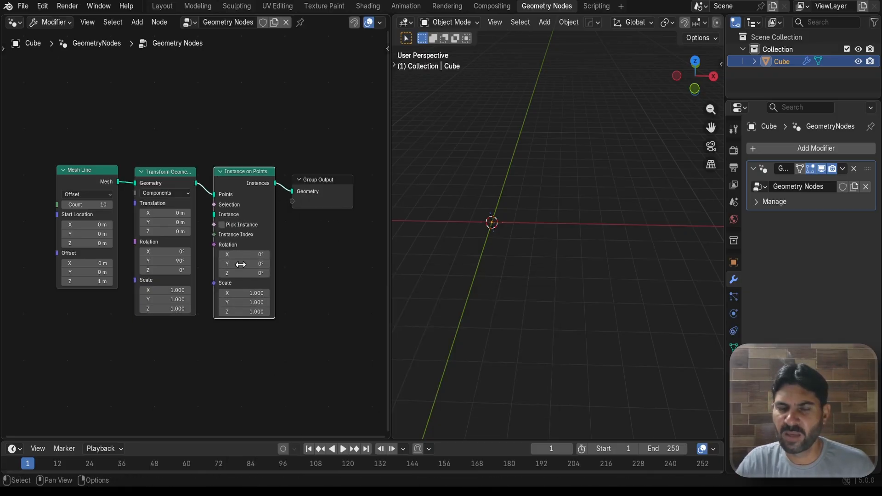
# Move the Mesh Line and Transform Geometry nodes together away from Instance on Points to open up space between them
pyautogui.scroll(-1, 293, 325)
pyautogui.moveTo(293, 326); pyautogui.dragTo(299, 281, button='middle')
pyautogui.moveTo(62, 137); pyautogui.dragTo(199, 211)
pyautogui.moveTo(186, 144); pyautogui.dragTo(83, 152)
pyautogui.scroll(1, 197, 291)
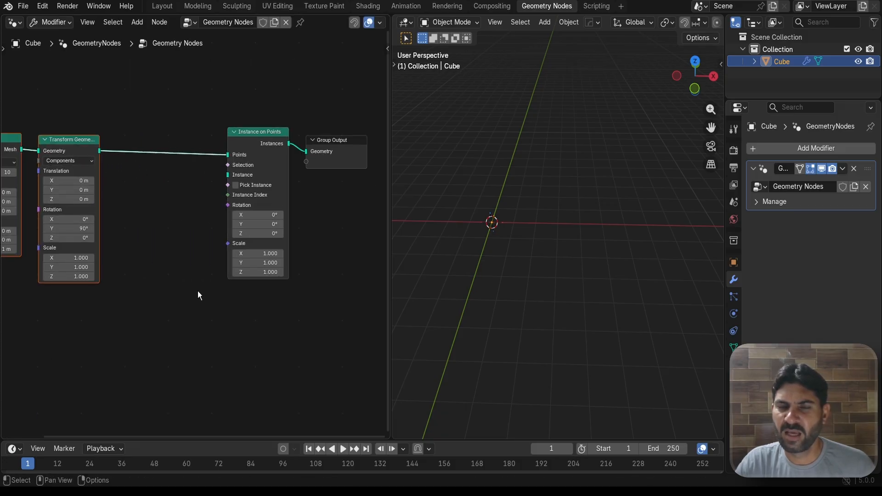
# Add a Curve Circle node below Transform Geometry and connect its Curve output to the Instance input of Instance on Points
pyautogui.moveTo(198, 291); pyautogui.dragTo(208, 258, button='middle')
pyautogui.click(161, 276)
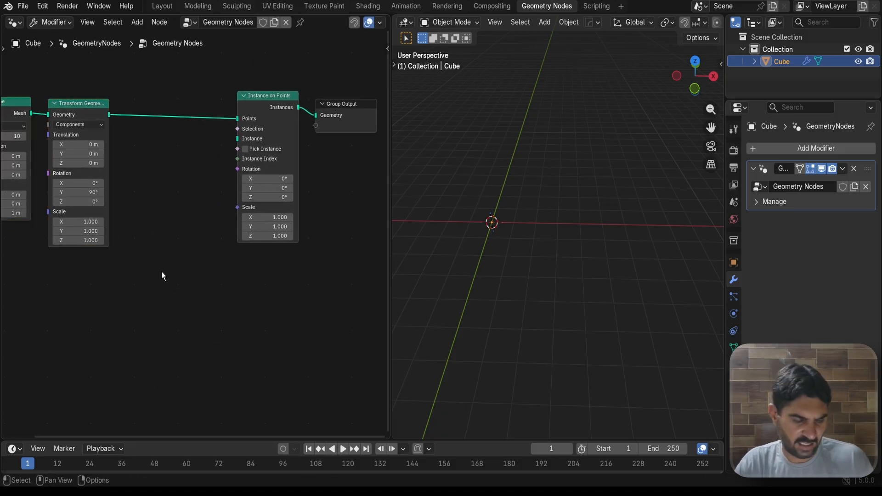
pyautogui.hotkey('shift', 'a')
pyautogui.write('ci')
pyautogui.press('Return')
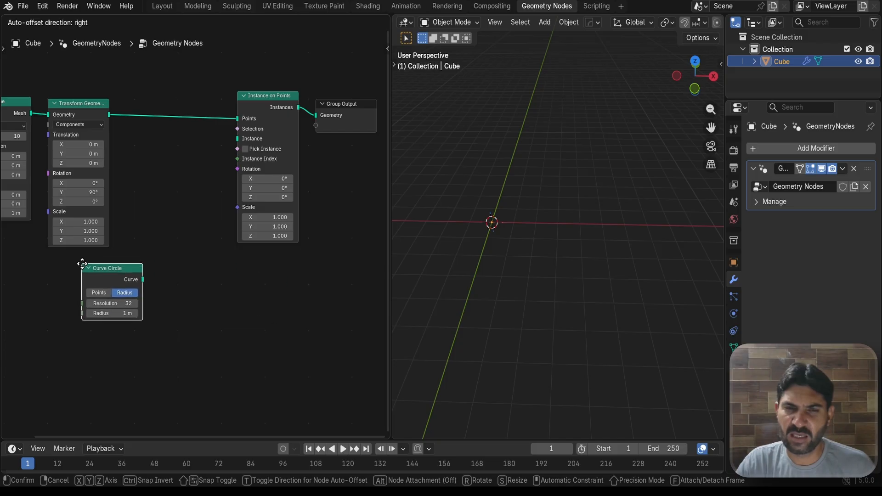
pyautogui.click(71, 256)
pyautogui.moveTo(131, 284); pyautogui.dragTo(238, 138)
pyautogui.scroll(-2, 529, 220)
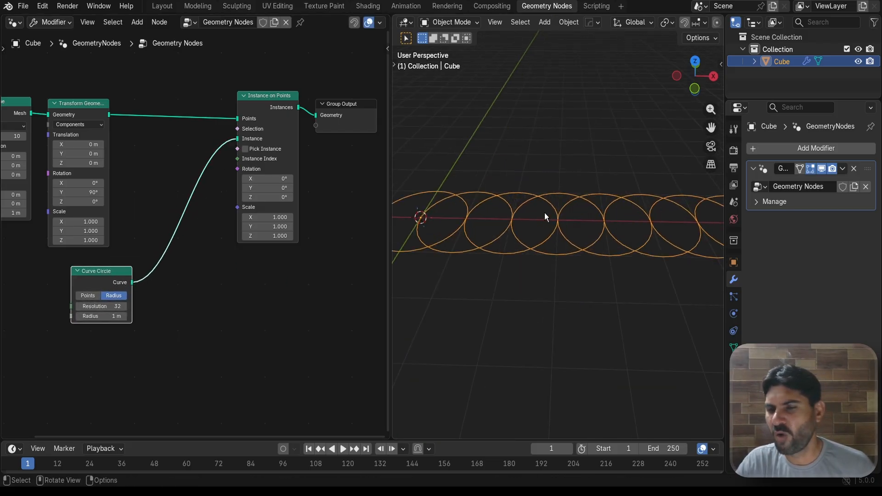
# Set the Y rotation of the Instance on Points node to 90° so the circles stand upright along the line
pyautogui.scroll(1, 283, 260)
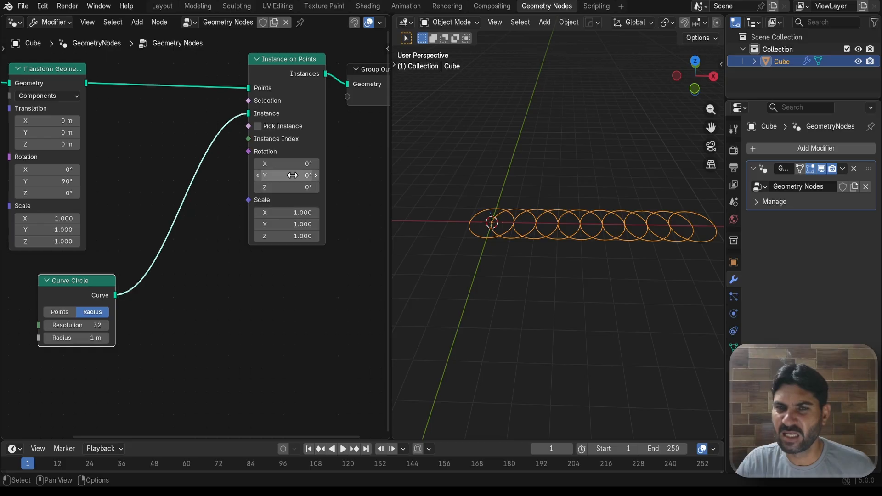
pyautogui.moveTo(288, 176); pyautogui.dragTo(312, 176)
pyautogui.click(271, 176)
pyautogui.write('90')
pyautogui.press('Return')
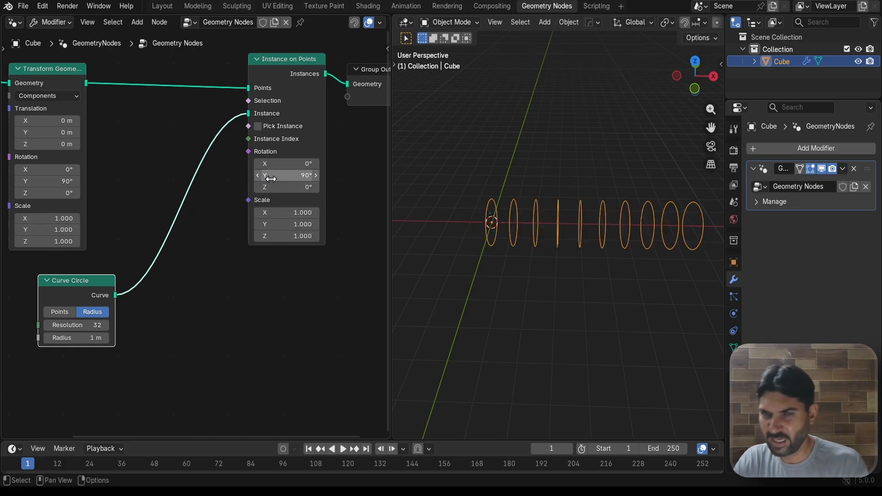
# Move the Group Output node farther away from the Instance on Points node
pyautogui.moveTo(488, 234); pyautogui.dragTo(515, 257, button='middle')
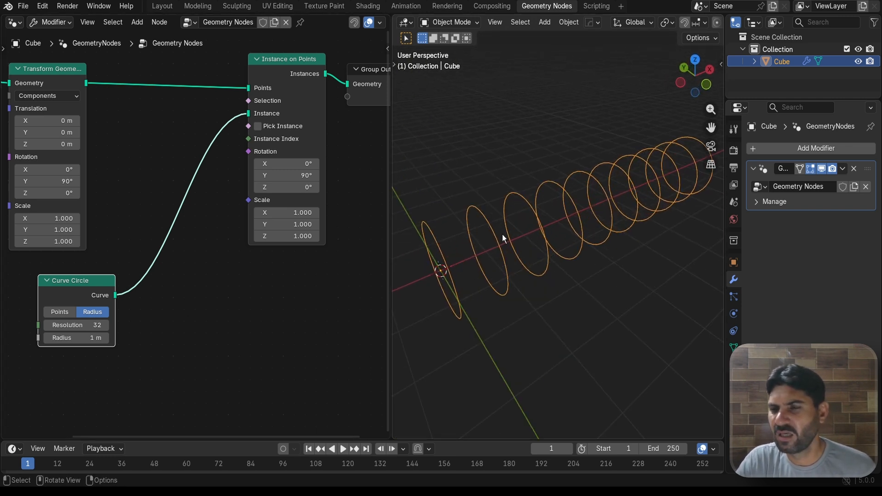
pyautogui.scroll(-2, 272, 297)
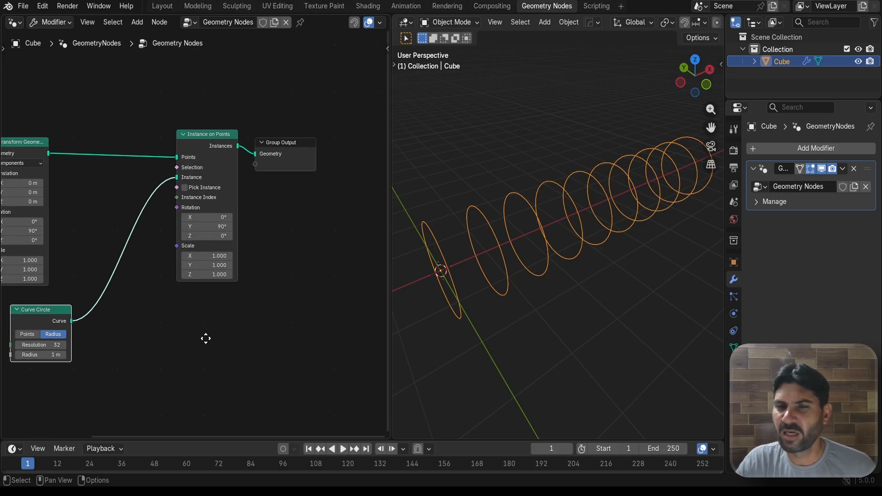
pyautogui.moveTo(278, 159); pyautogui.dragTo(323, 153)
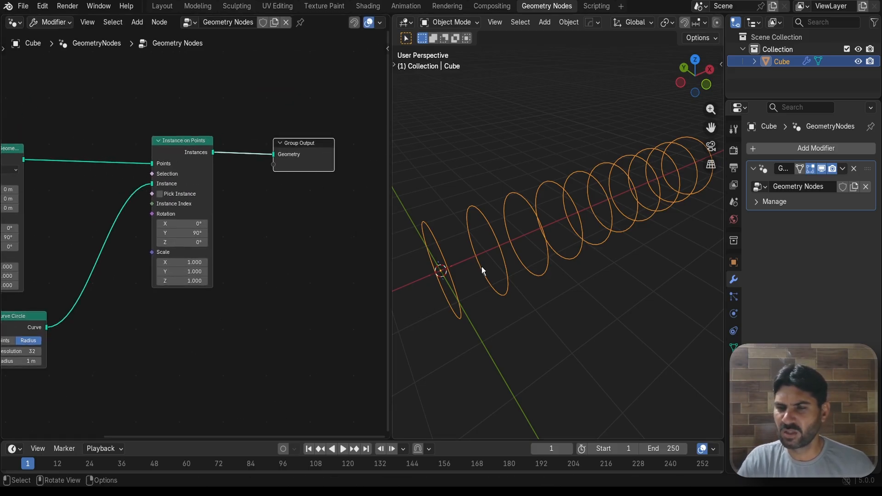
pyautogui.scroll(2, 481, 267)
pyautogui.scroll(-2, 481, 267)
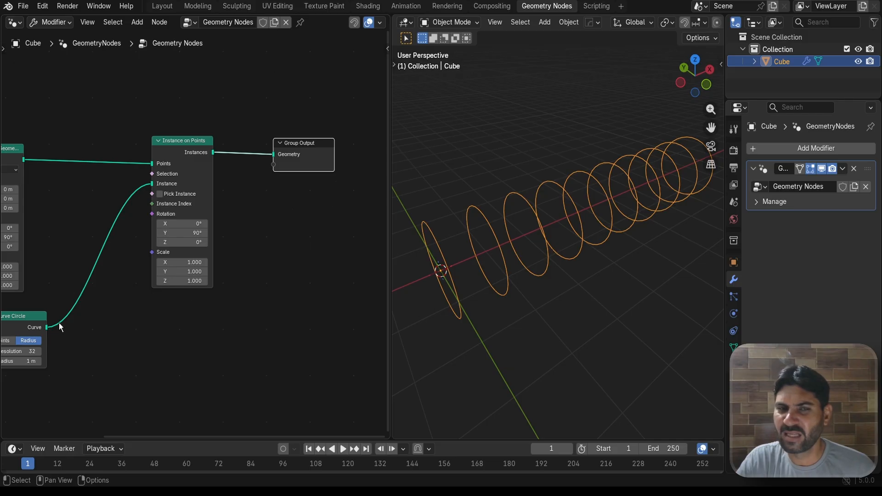
pyautogui.scroll(2, 481, 233)
pyautogui.scroll(-2, 481, 234)
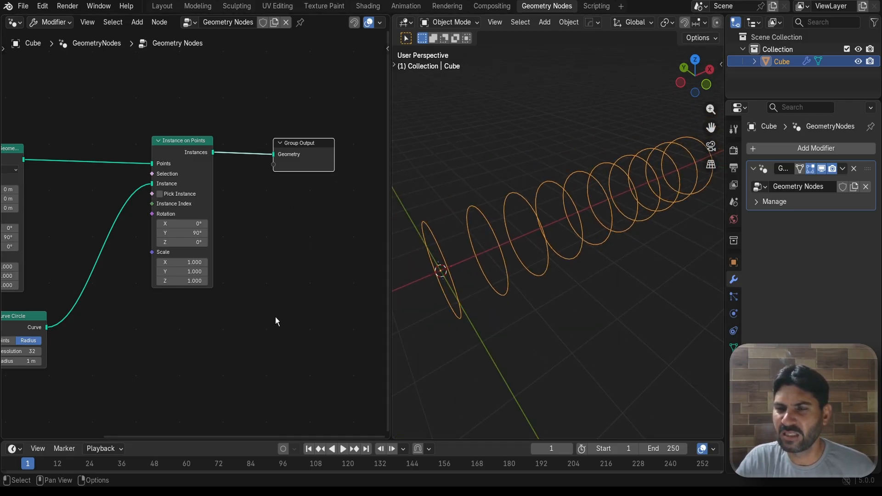
pyautogui.scroll(-1, 274, 317)
pyautogui.scroll(-1, 279, 310)
pyautogui.moveTo(279, 309); pyautogui.dragTo(301, 297, button='middle')
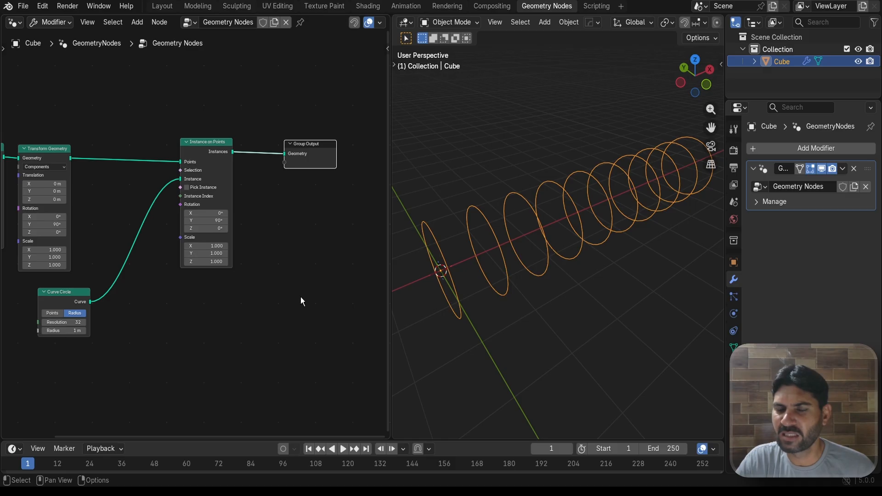
pyautogui.scroll(1, 301, 302)
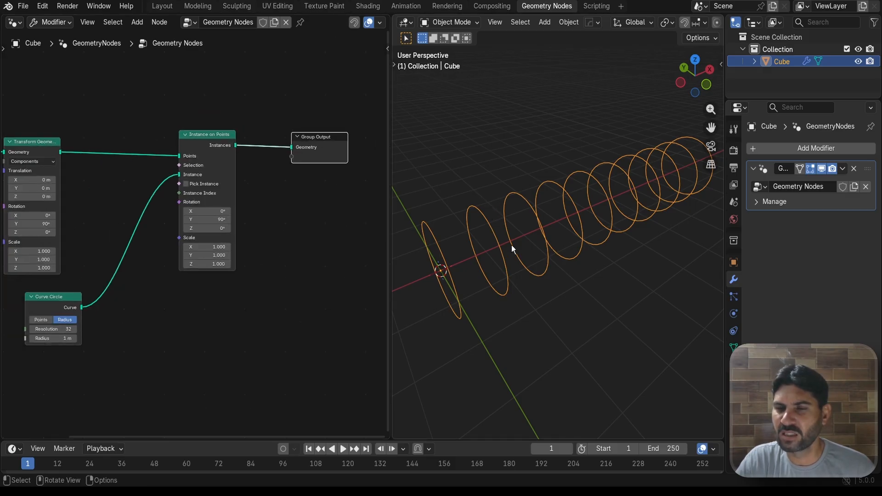
pyautogui.moveTo(242, 328); pyautogui.dragTo(267, 311, button='middle')
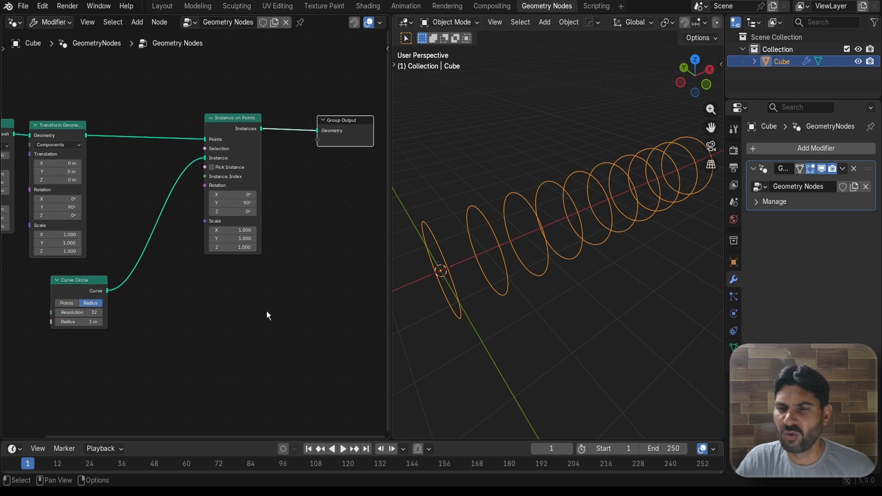
pyautogui.scroll(1, 232, 314)
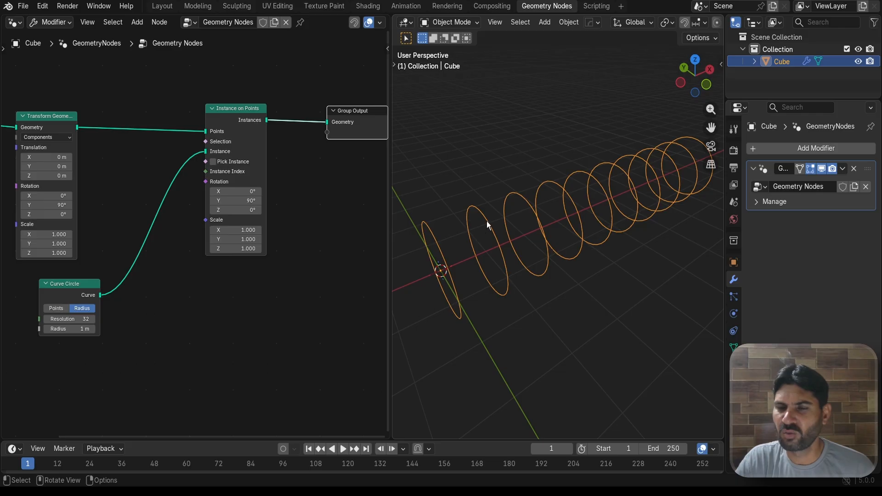
# Insert a Curve to Tube node on the link between Curve Circle and Instance on Points
pyautogui.hotkey('shift', 'a')
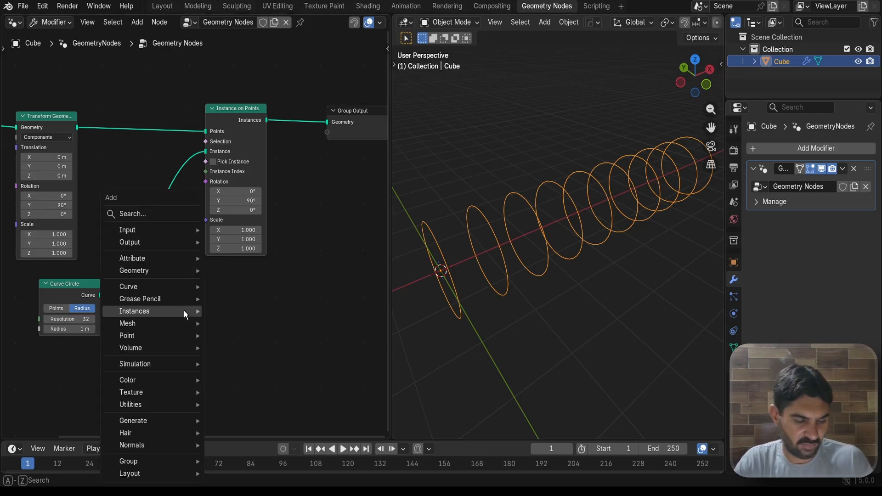
pyautogui.moveTo(184, 311)
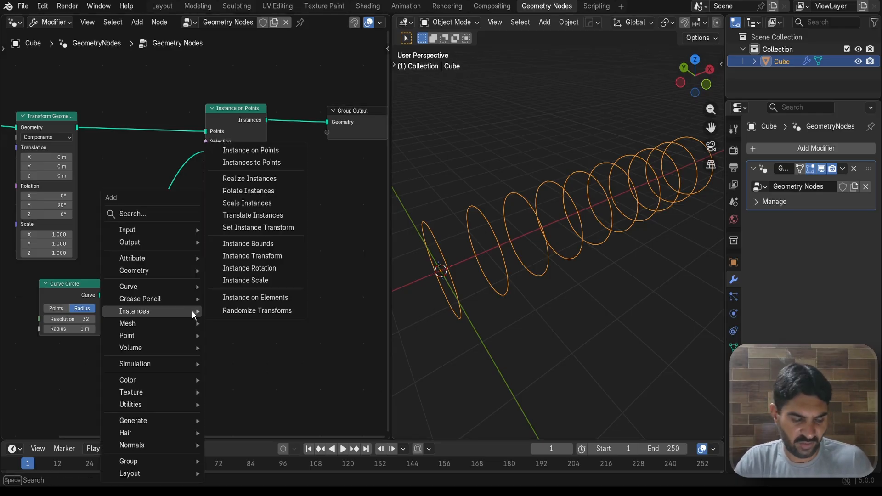
pyautogui.write('ctt')
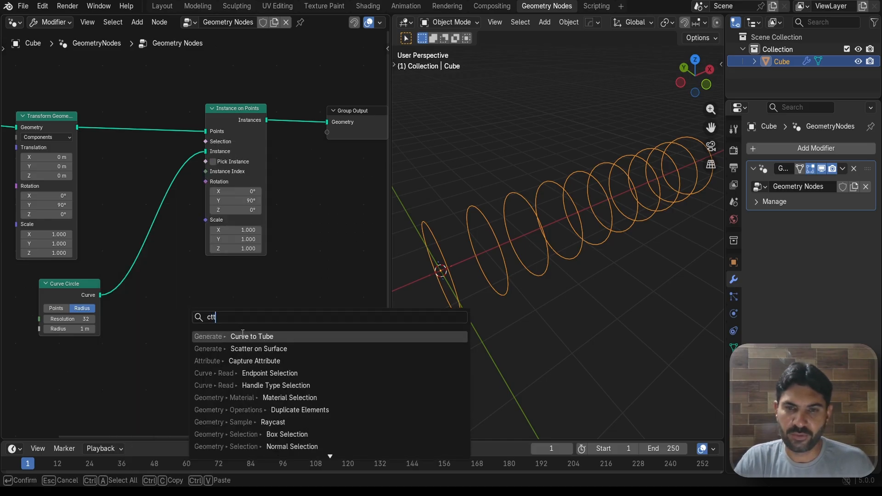
pyautogui.press('Return')
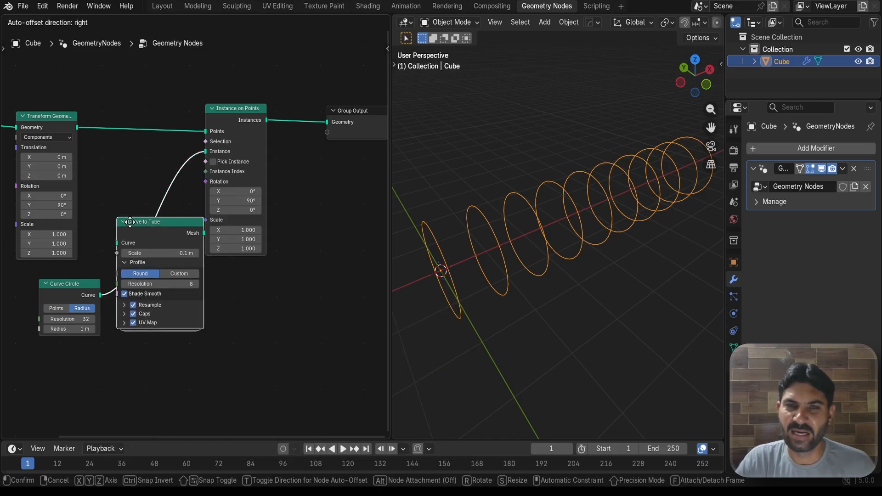
pyautogui.click(130, 222)
pyautogui.scroll(1, 272, 269)
pyautogui.scroll(1, 271, 269)
pyautogui.scroll(1, 546, 238)
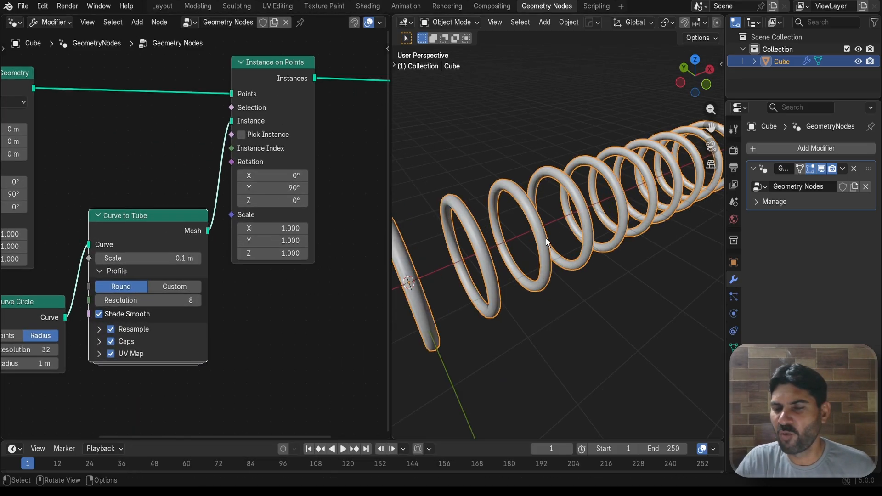
# Shift the Curve Circle node away from Curve to Tube and set the tube's scale to 0.01 m
pyautogui.scroll(-2, 546, 238)
pyautogui.scroll(-1, 283, 309)
pyautogui.moveTo(283, 309); pyautogui.dragTo(313, 238, button='middle')
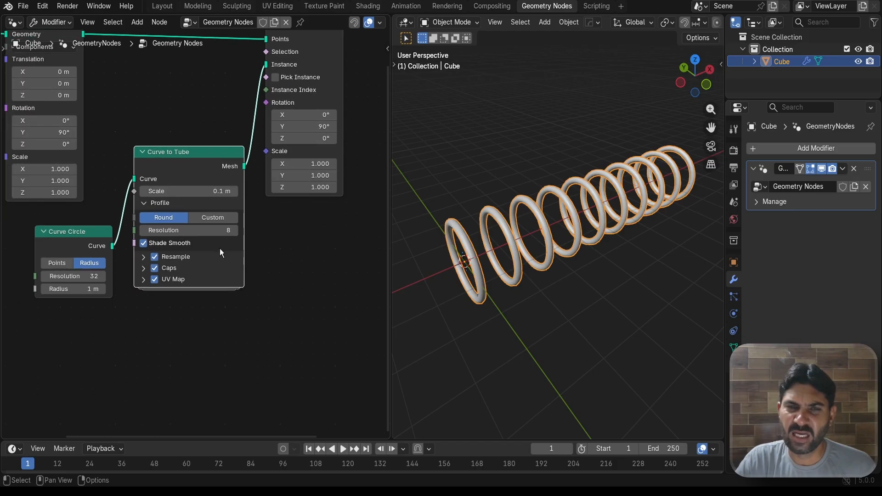
pyautogui.moveTo(79, 236); pyautogui.dragTo(64, 247)
pyautogui.doubleClick(192, 192)
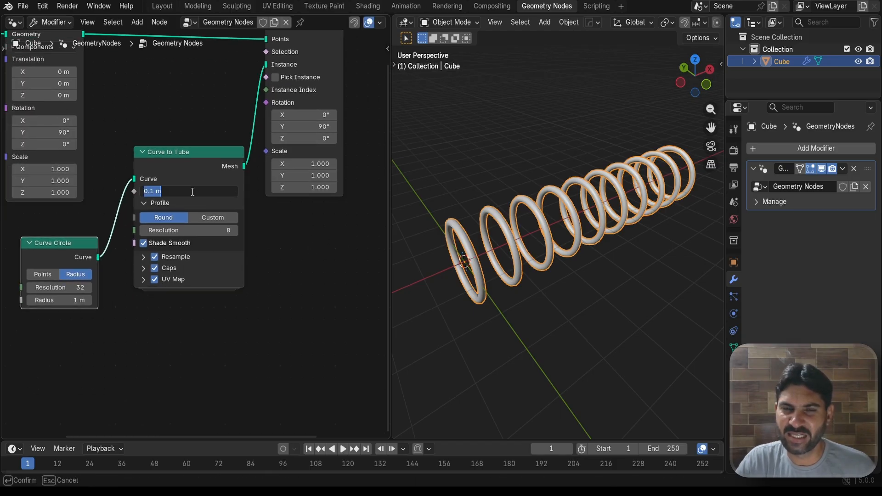
pyautogui.press('BackSpace')
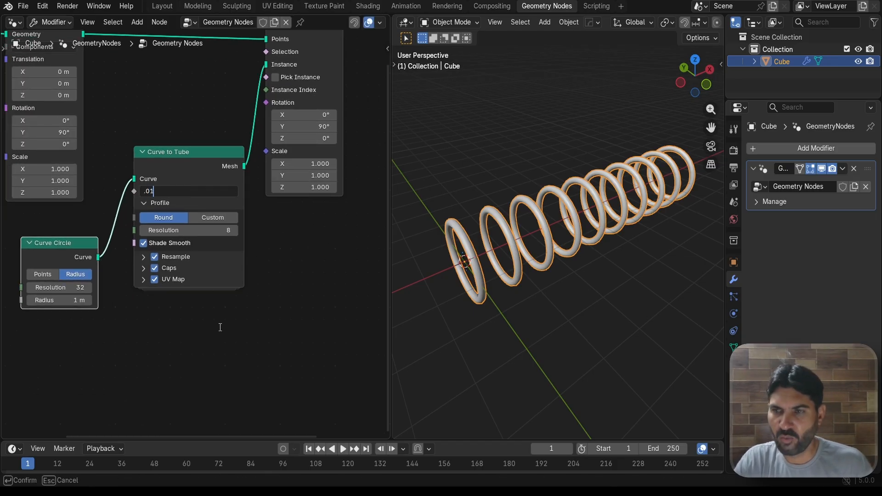
pyautogui.press('Return')
pyautogui.scroll(4, 464, 265)
pyautogui.scroll(-3, 463, 264)
pyautogui.moveTo(490, 255); pyautogui.dragTo(528, 233, button='middle')
pyautogui.scroll(4, 528, 232)
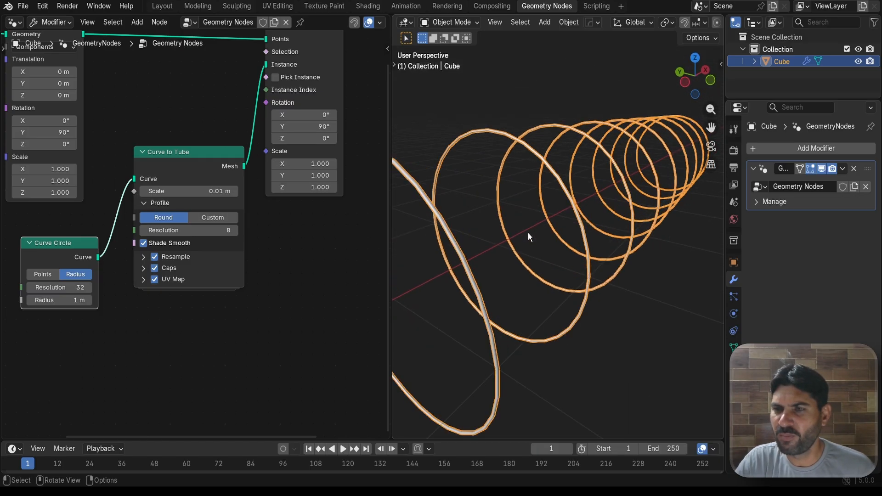
# Set the Curve Circle node's resolution to 64 for smoother rings
pyautogui.click(495, 91)
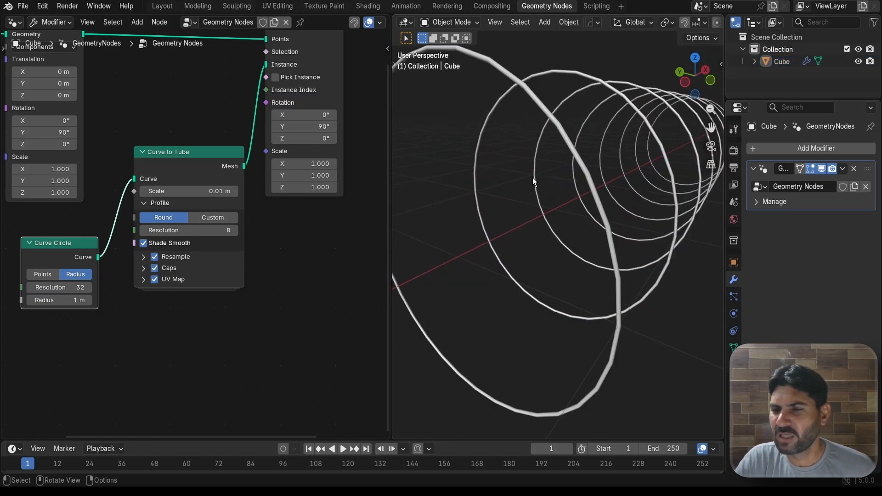
pyautogui.scroll(-1, 211, 335)
pyautogui.moveTo(210, 335); pyautogui.dragTo(269, 306, button='middle')
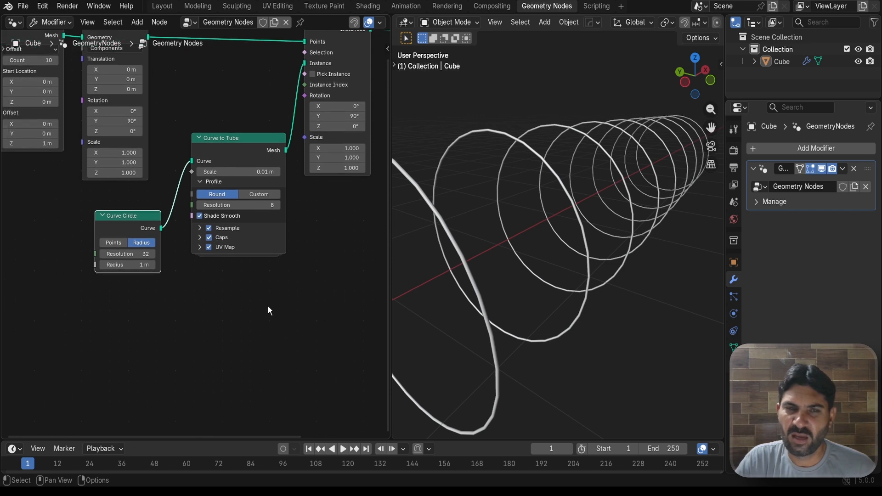
pyautogui.scroll(2, 268, 306)
pyautogui.moveTo(109, 258); pyautogui.dragTo(138, 259)
pyautogui.click(110, 260)
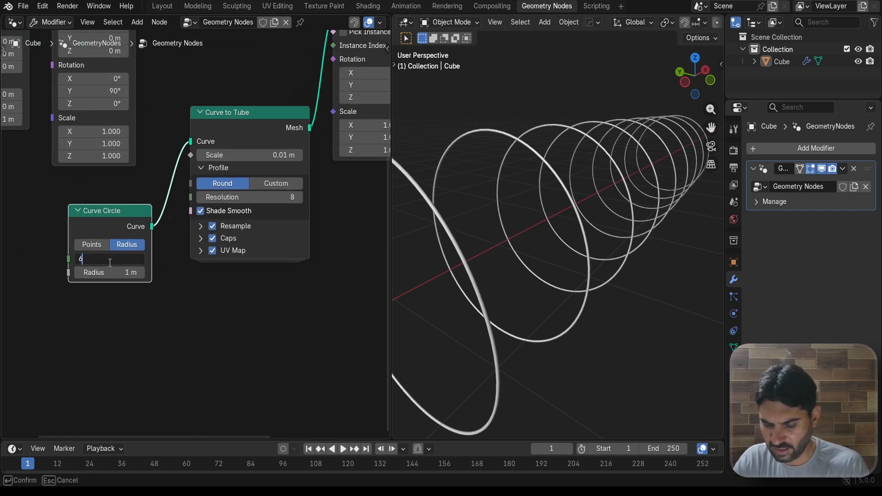
pyautogui.write('64')
pyautogui.press('Return')
pyautogui.scroll(-3, 147, 312)
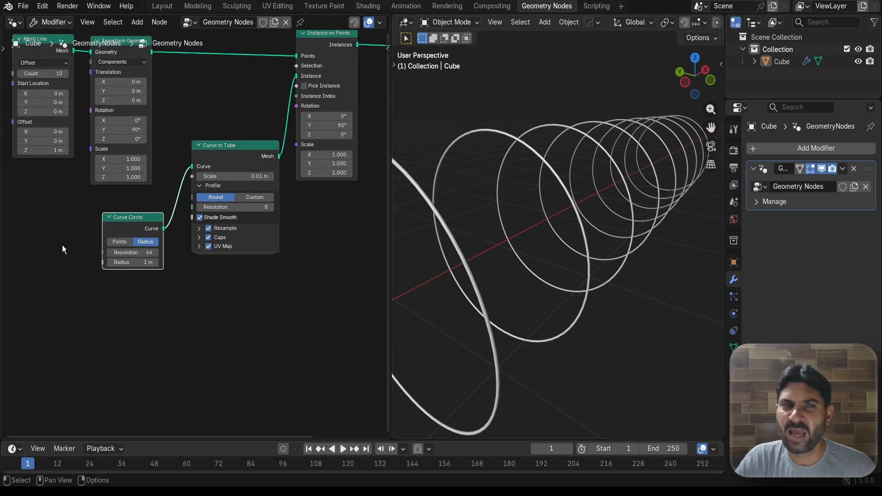
# Set the Mesh Line node's count to 62 and its Z offset to 0.05 m
pyautogui.moveTo(62, 244); pyautogui.dragTo(72, 289, button='middle')
pyautogui.scroll(-3, 224, 181)
pyautogui.moveTo(217, 177); pyautogui.dragTo(232, 219, button='middle')
pyautogui.scroll(8, 91, 207)
pyautogui.scroll(-3, 641, 280)
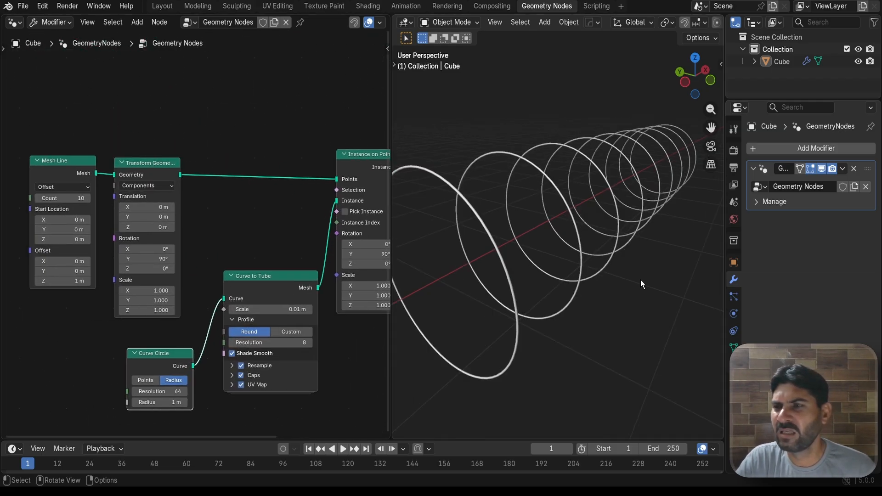
pyautogui.moveTo(61, 199); pyautogui.dragTo(195, 200)
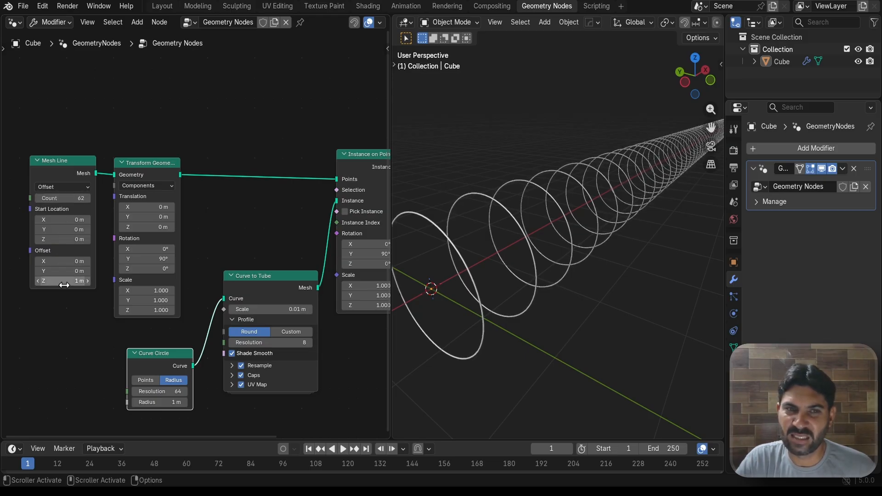
pyautogui.moveTo(65, 281); pyautogui.dragTo(66, 281)
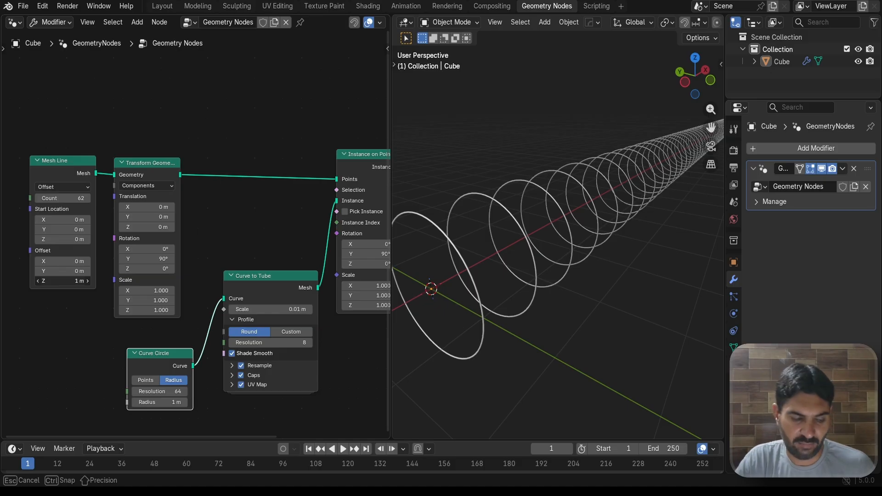
pyautogui.moveTo(67, 281); pyautogui.dragTo(41, 282)
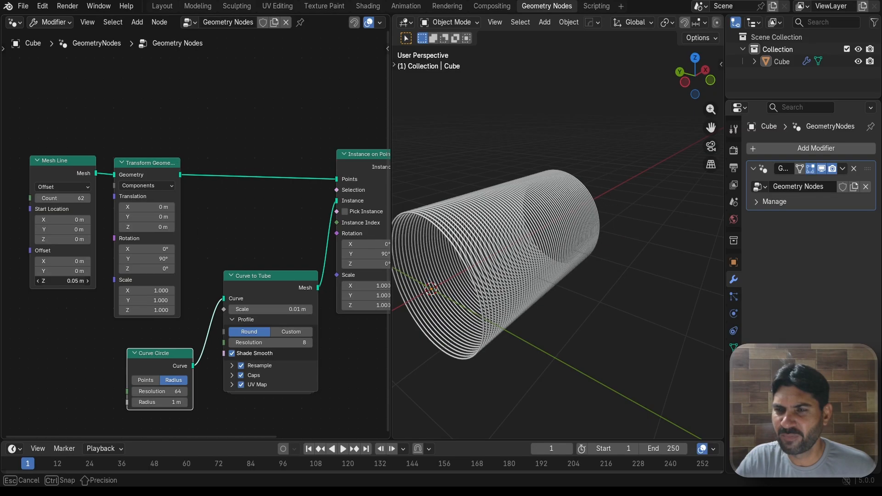
# Set the Mesh Line node's count to 300 and its Z offset to 0.03 m
pyautogui.click(73, 198)
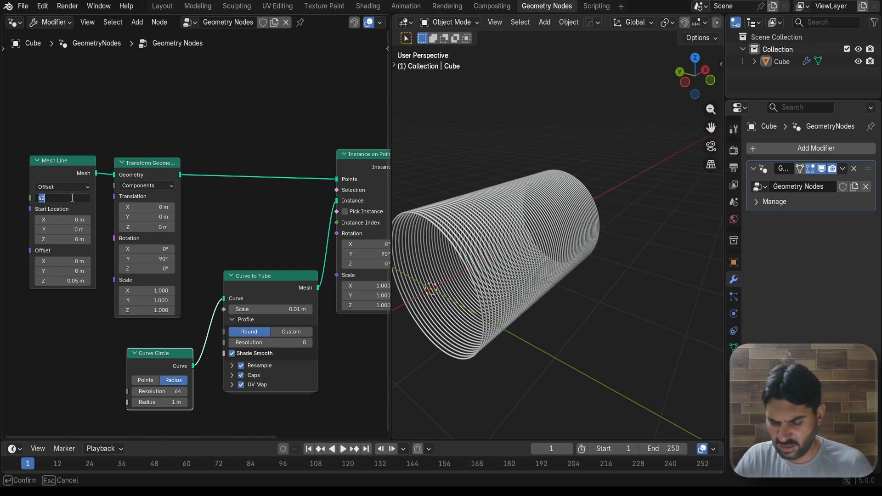
pyautogui.write('300')
pyautogui.press('Return')
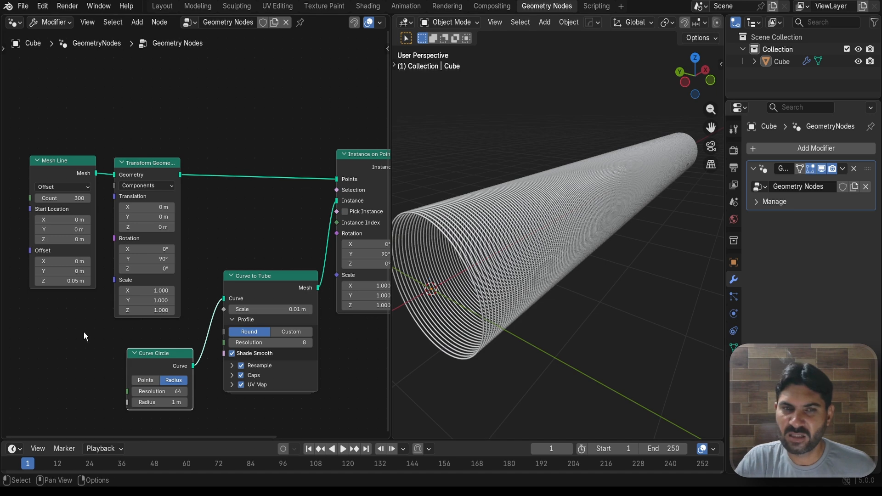
pyautogui.scroll(2, 128, 286)
pyautogui.click(70, 251)
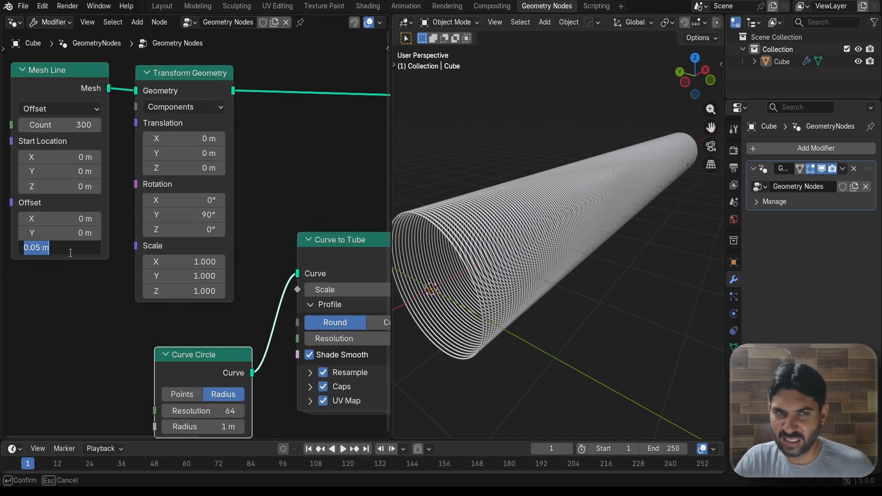
pyautogui.write('.03')
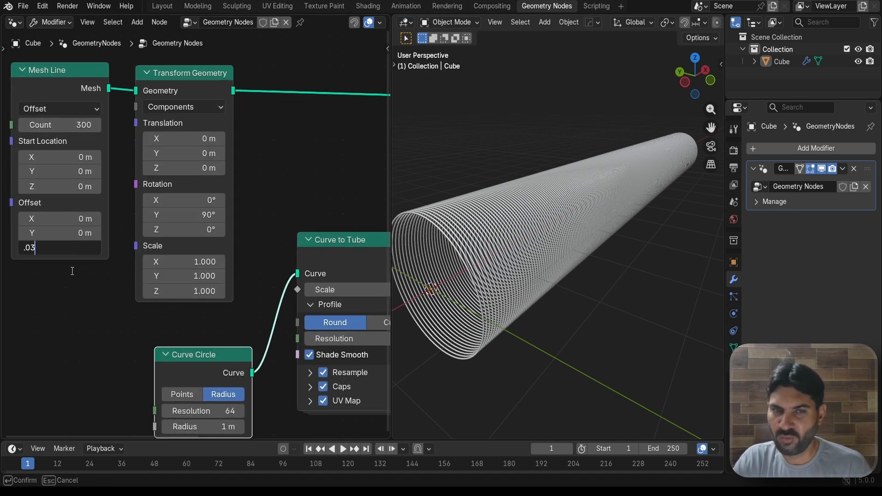
pyautogui.press('Return')
# Shift the Group Output node slightly farther from the Instance on Points node
pyautogui.scroll(3, 497, 250)
pyautogui.moveTo(497, 250); pyautogui.dragTo(534, 261, button='middle')
pyautogui.scroll(4, 489, 245)
pyautogui.scroll(-4, 510, 245)
pyautogui.scroll(-3, 510, 245)
pyautogui.scroll(-1, 268, 182)
pyautogui.scroll(-7, 268, 178)
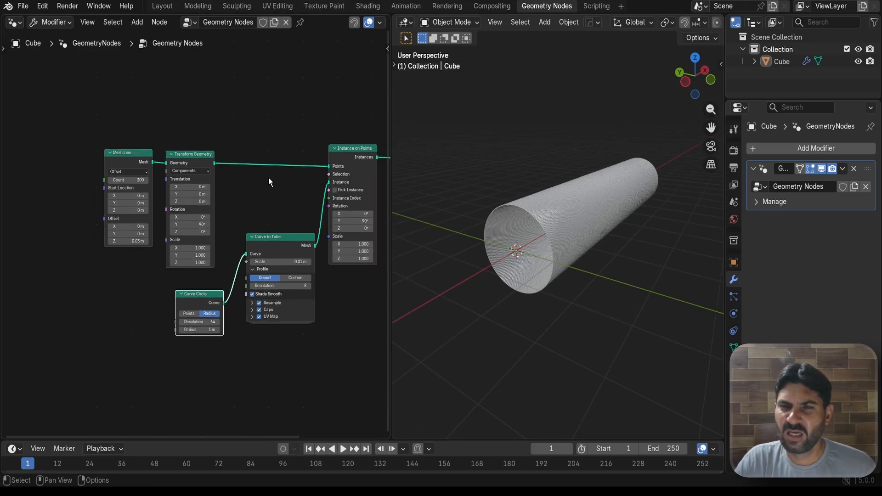
pyautogui.moveTo(201, 195); pyautogui.dragTo(35, 214, button='middle')
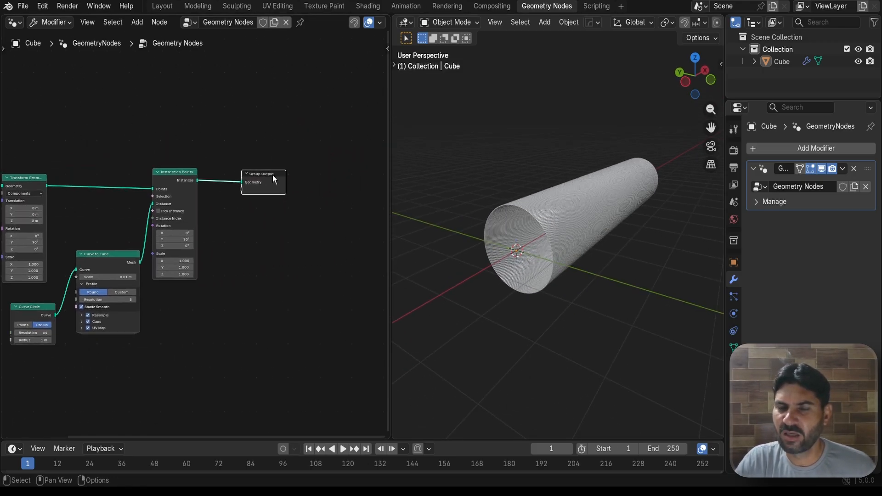
pyautogui.moveTo(272, 175); pyautogui.dragTo(301, 177)
# Create a new material for the cube object
pyautogui.click(733, 365)
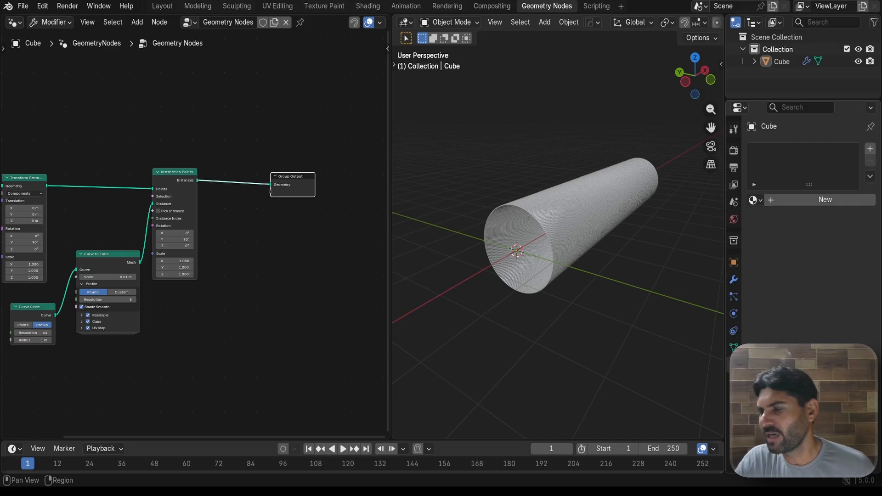
pyautogui.click(815, 203)
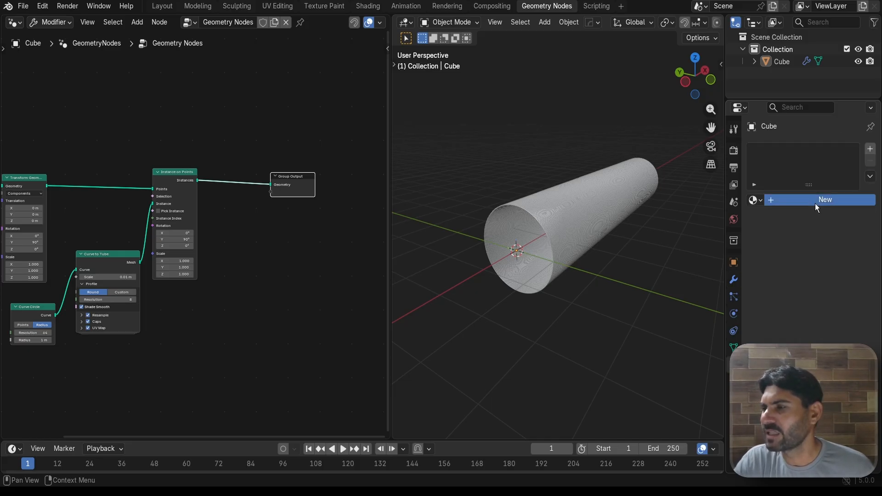
# Make room before Group Output, insert a Set Material node on its incoming link, and assign the material named Material
pyautogui.scroll(1, 315, 257)
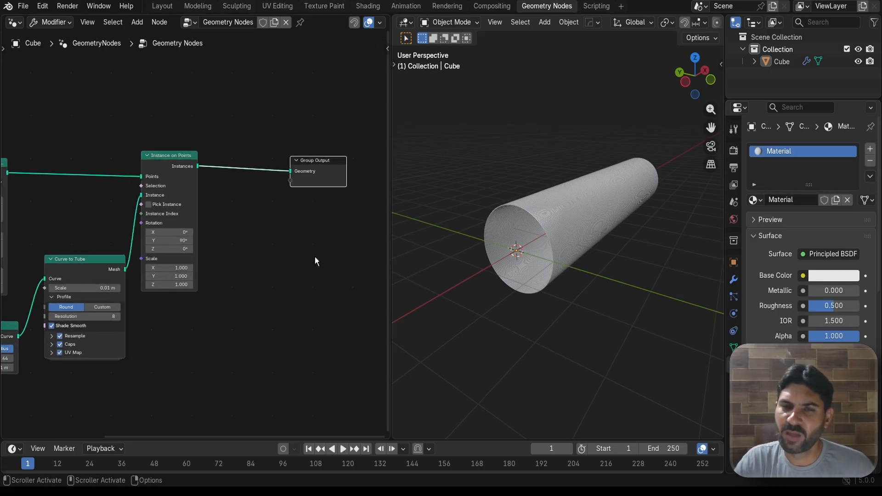
pyautogui.moveTo(315, 258); pyautogui.dragTo(233, 259, button='middle')
pyautogui.moveTo(270, 164); pyautogui.dragTo(358, 169)
pyautogui.click(277, 268)
pyautogui.hotkey('shift', 'a')
pyautogui.write('set')
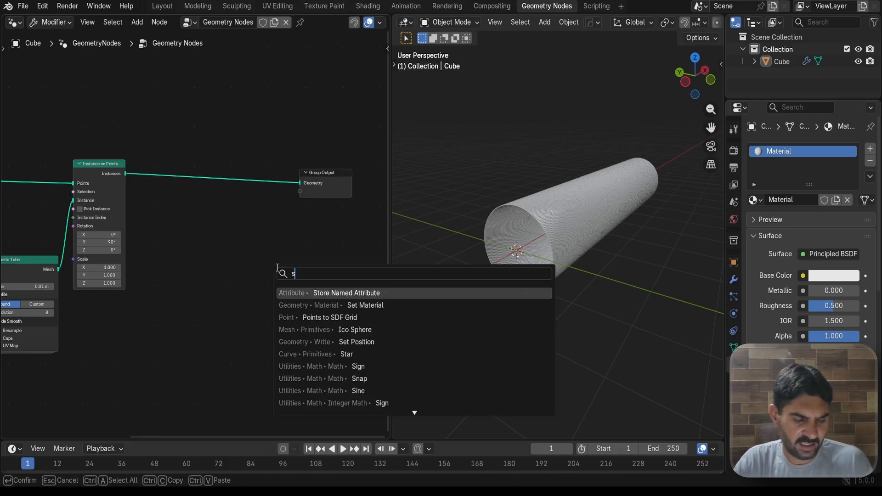
pyautogui.click(349, 305)
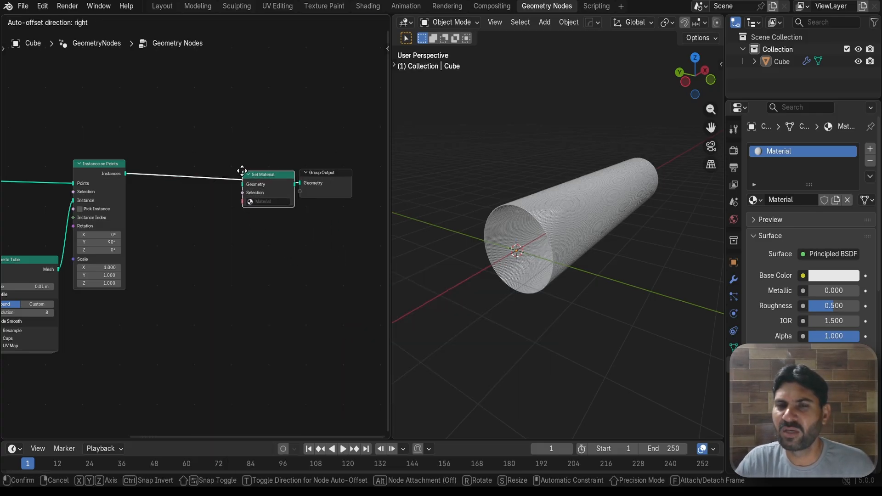
pyautogui.click(244, 171)
pyautogui.scroll(2, 270, 212)
pyautogui.click(280, 186)
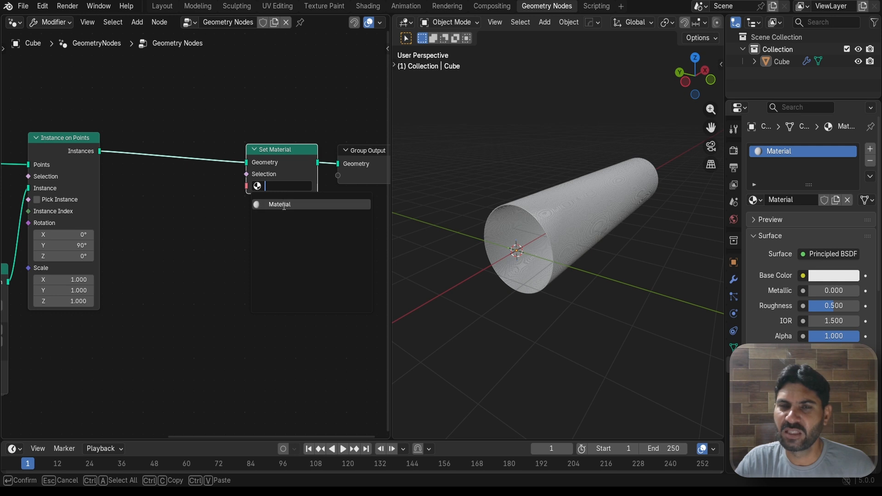
pyautogui.click(276, 200)
# Move the Set Material and Group Output nodes together, farther away from Instance on Points
pyautogui.scroll(-2, 230, 281)
pyautogui.moveTo(230, 282); pyautogui.dragTo(167, 313, button='middle')
pyautogui.moveTo(196, 167); pyautogui.dragTo(257, 248)
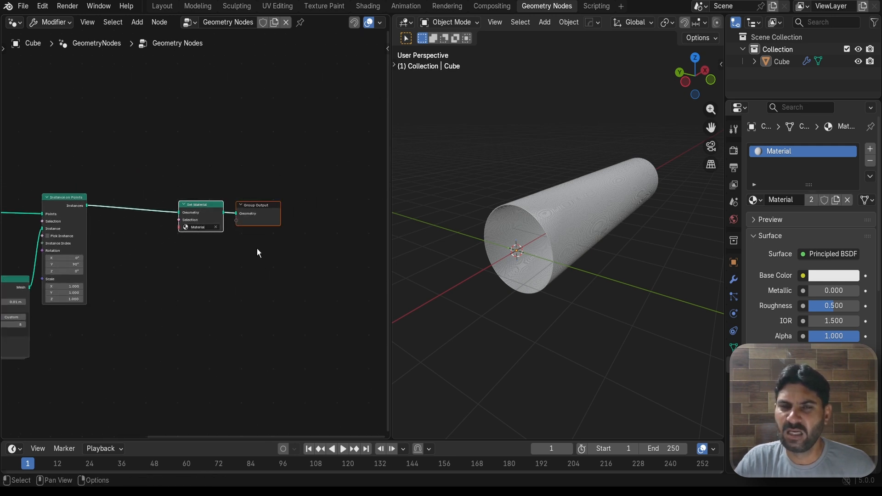
pyautogui.moveTo(212, 217); pyautogui.dragTo(290, 217)
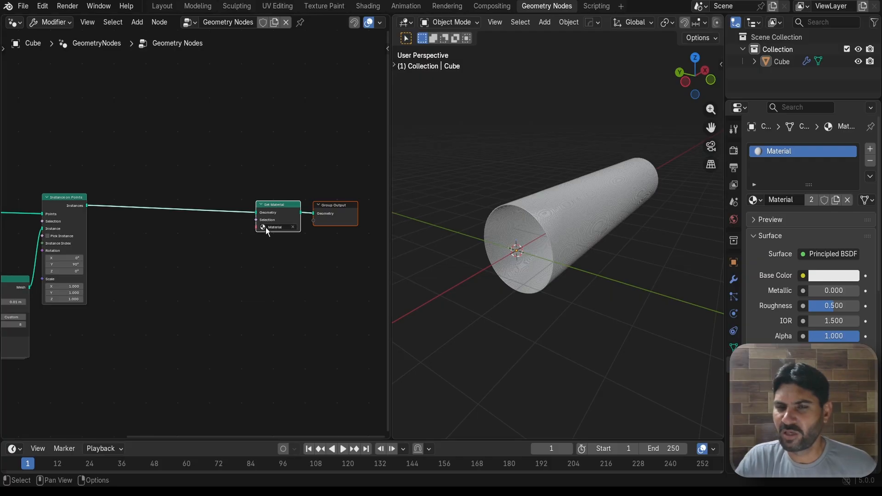
# Insert a Store Named Attribute node on the link between Instance on Points and Set Material
pyautogui.scroll(4, 613, 242)
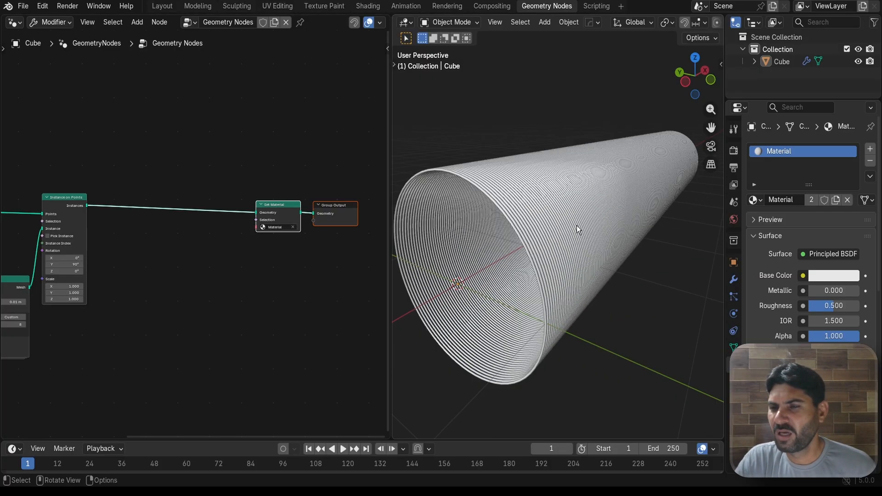
pyautogui.scroll(5, 536, 220)
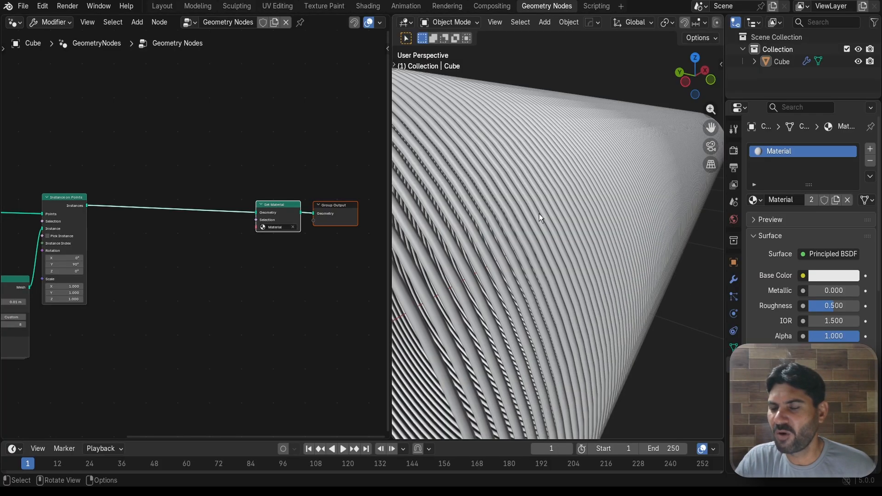
pyautogui.scroll(-8, 539, 214)
pyautogui.scroll(2, 547, 205)
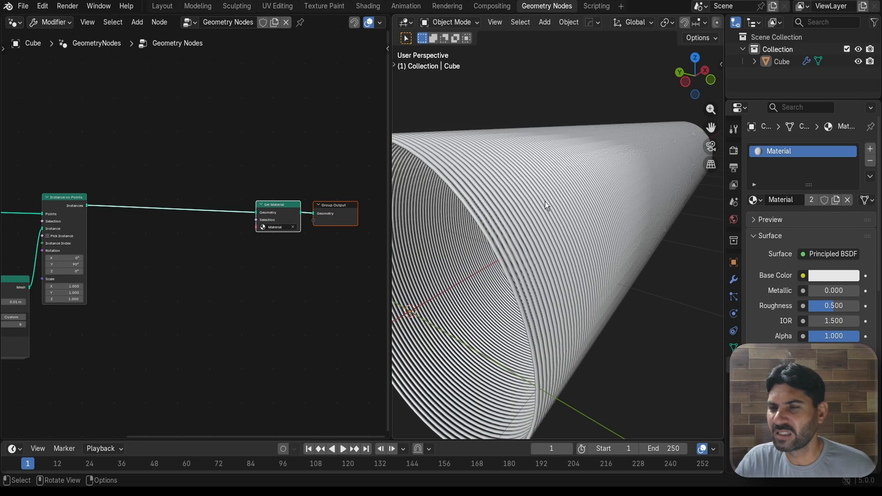
pyautogui.scroll(-1, 244, 281)
pyautogui.moveTo(243, 281); pyautogui.dragTo(289, 271, button='middle')
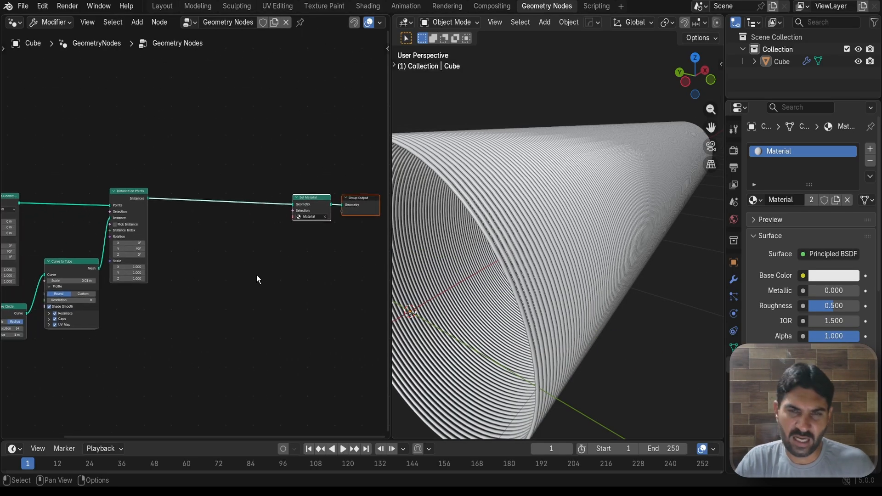
pyautogui.click(238, 275)
pyautogui.hotkey('shift', 'a')
pyautogui.write('sto')
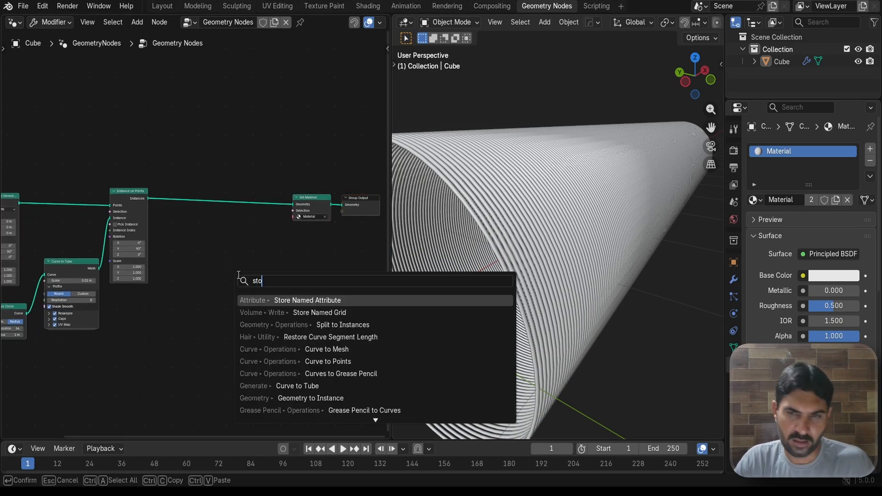
pyautogui.click(323, 304)
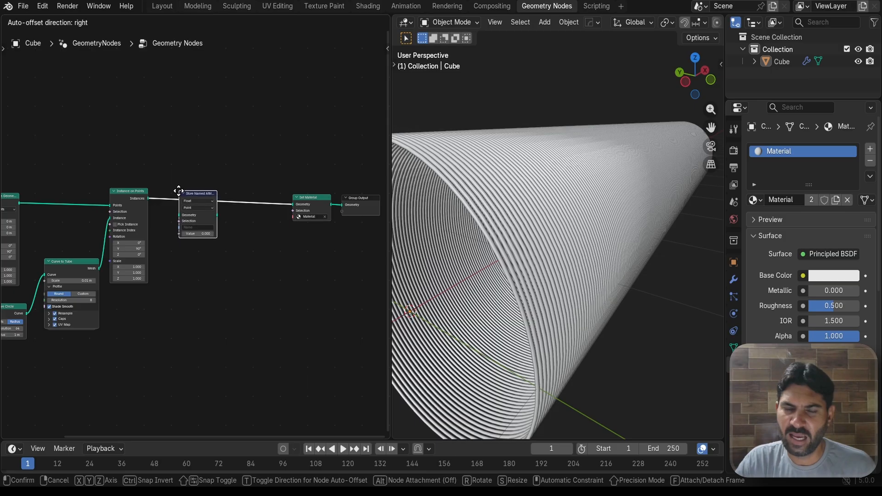
pyautogui.click(186, 200)
# Set the Store Named Attribute node's domain to Instance
pyautogui.scroll(3, 210, 250)
pyautogui.moveTo(220, 285); pyautogui.dragTo(253, 260, button='middle')
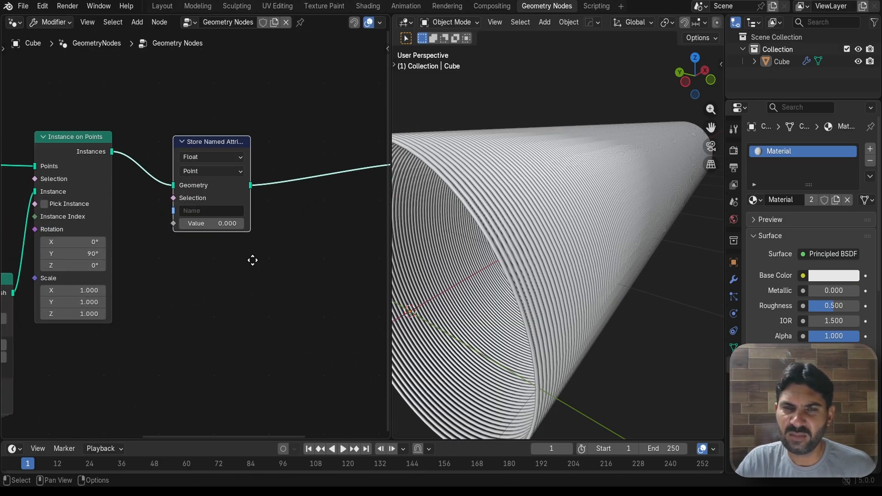
pyautogui.scroll(1, 245, 214)
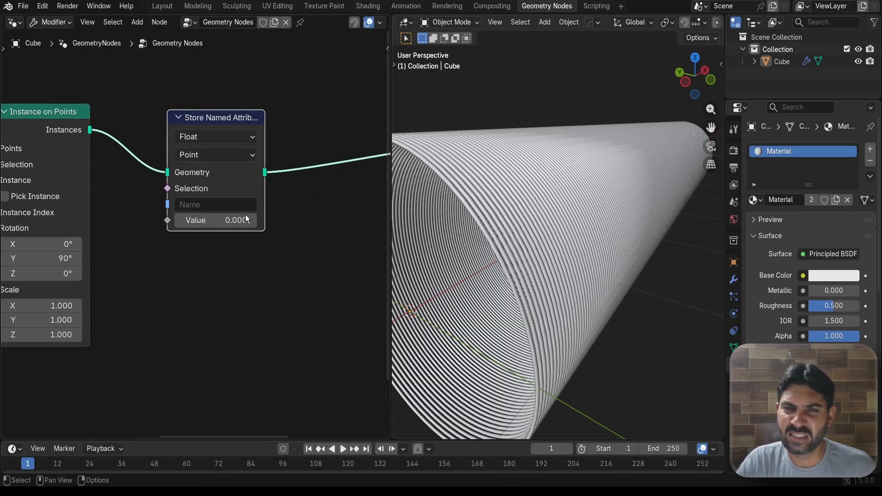
pyautogui.click(252, 157)
pyautogui.click(211, 270)
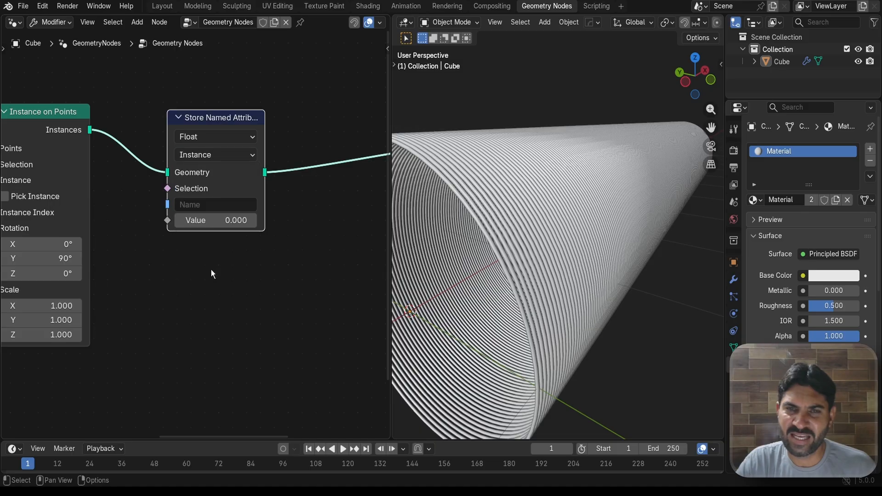
# Add a float Random Value node below Store Named Attribute and connect its output to that node's Value input
pyautogui.hotkey('shift', 'a')
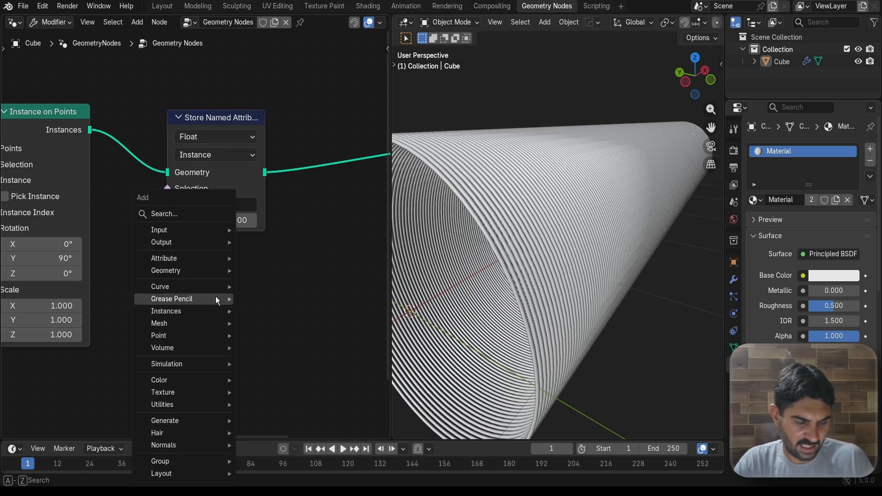
pyautogui.write('ran')
pyautogui.click(276, 346)
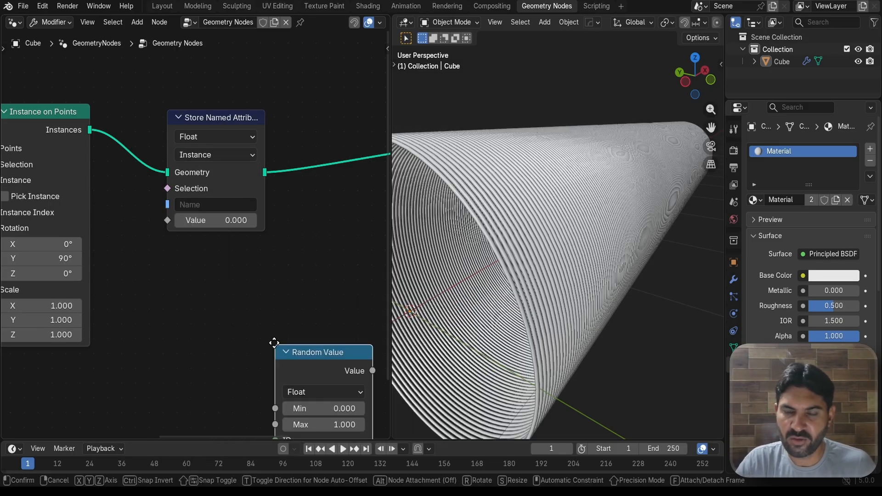
pyautogui.click(213, 269)
pyautogui.moveTo(257, 285); pyautogui.dragTo(168, 228)
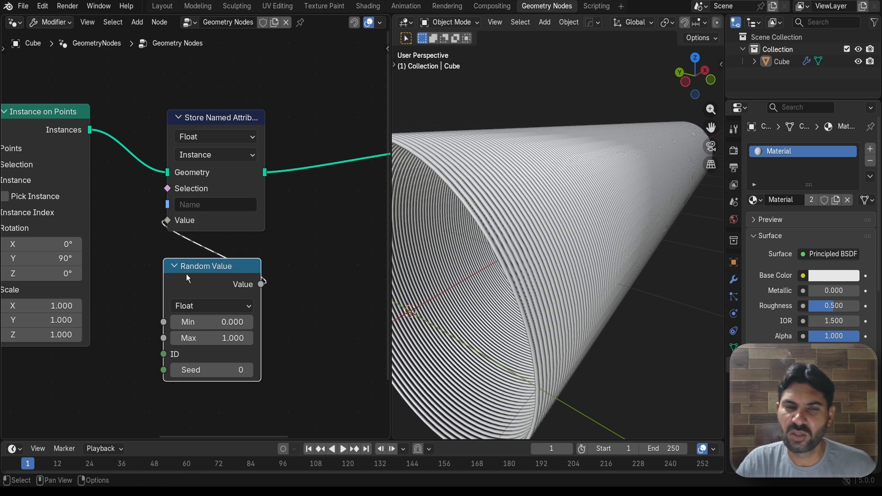
pyautogui.moveTo(186, 274); pyautogui.dragTo(186, 263)
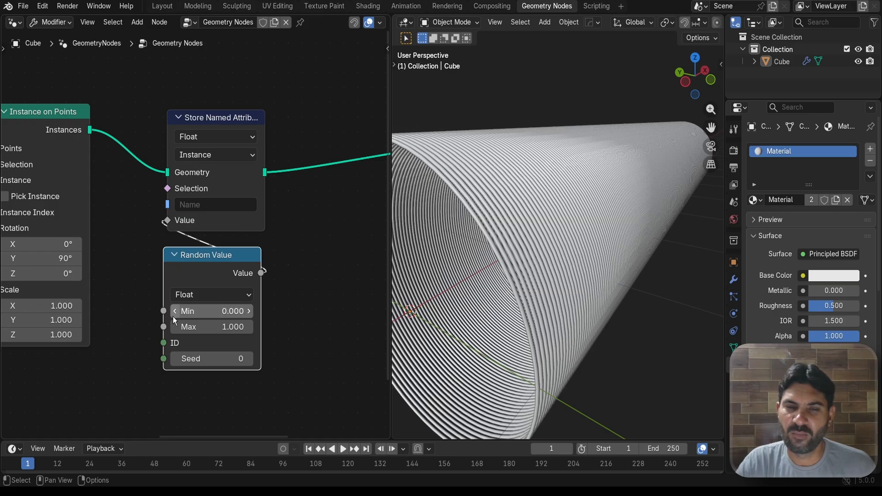
# Move the Random Value node slightly closer to Store Named Attribute and name the stored attribute "t"
pyautogui.scroll(2, 275, 291)
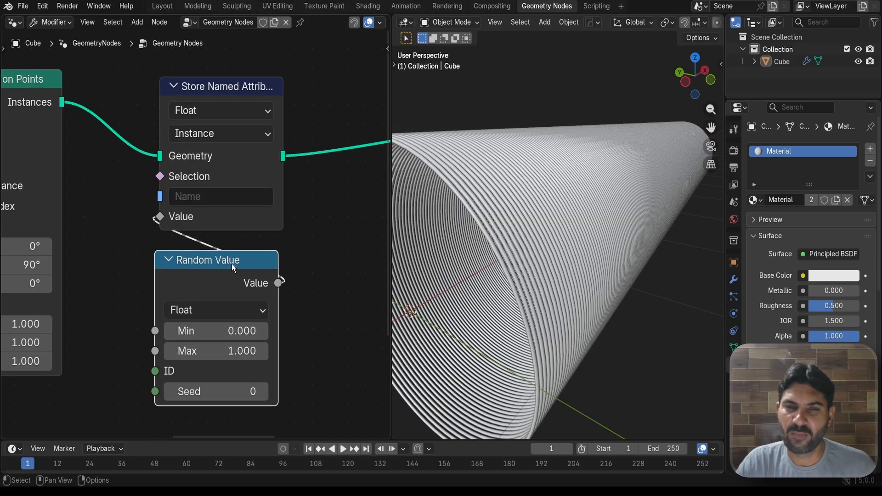
pyautogui.moveTo(232, 264); pyautogui.dragTo(234, 256)
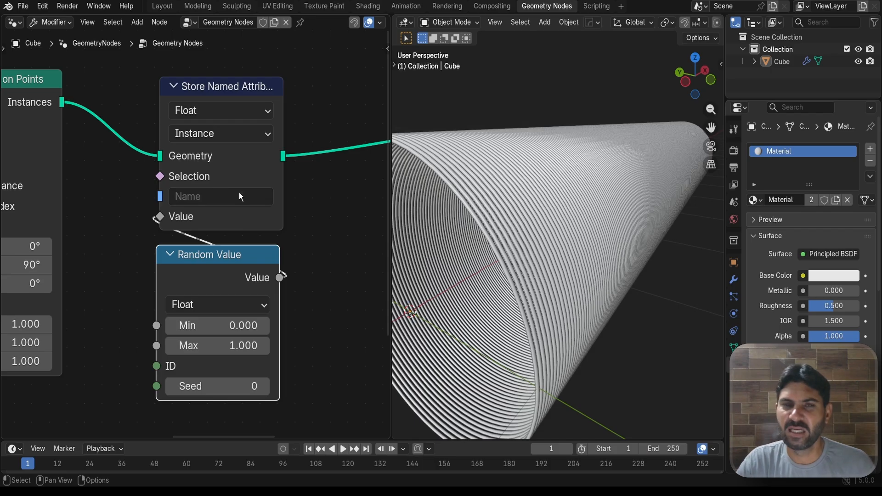
pyautogui.click(201, 195)
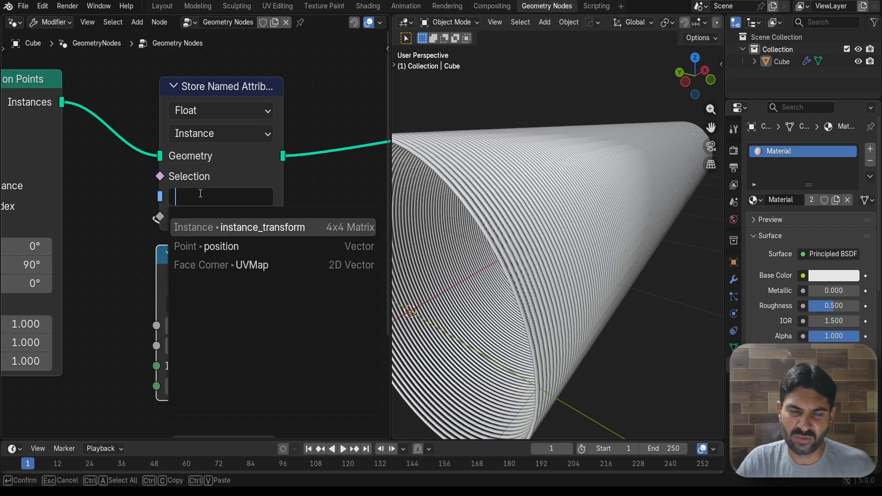
pyautogui.write('t')
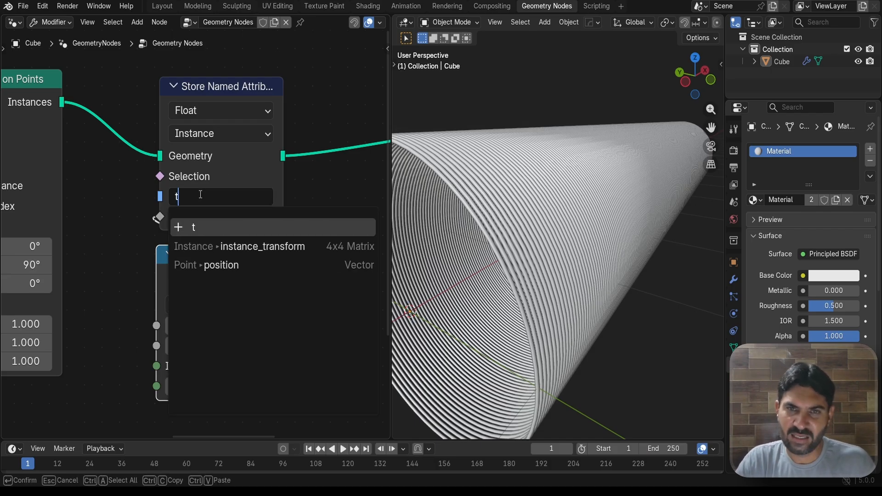
pyautogui.press('Return')
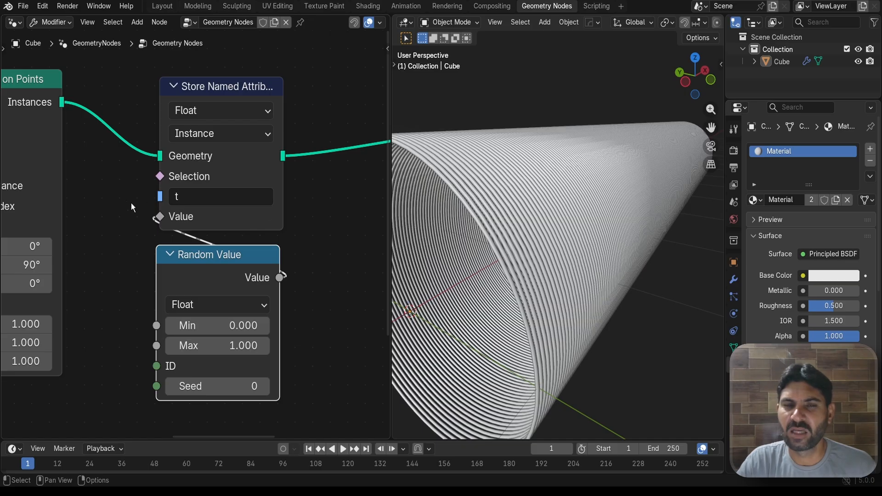
# Duplicate the Store Named Attribute and Random Value pair and link the copy's geometry between the original and Set Material
pyautogui.scroll(-4, 298, 259)
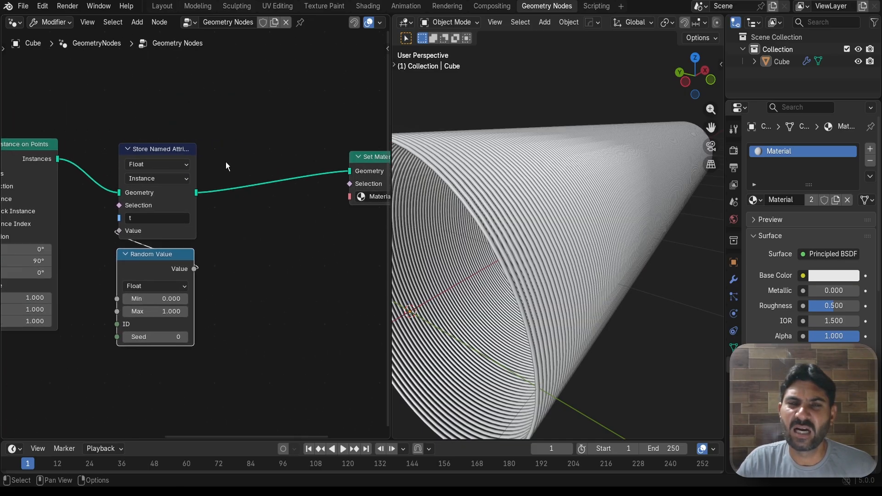
pyautogui.moveTo(216, 142); pyautogui.dragTo(164, 297)
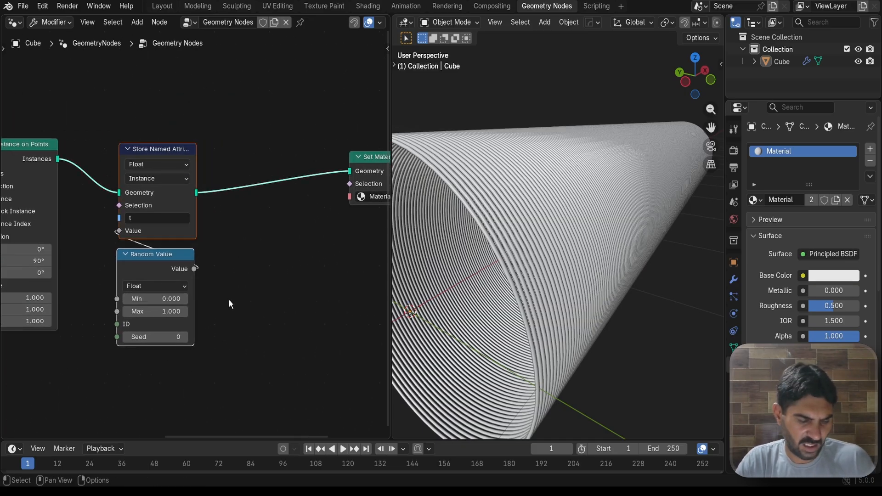
pyautogui.hotkey('shift', 'd')
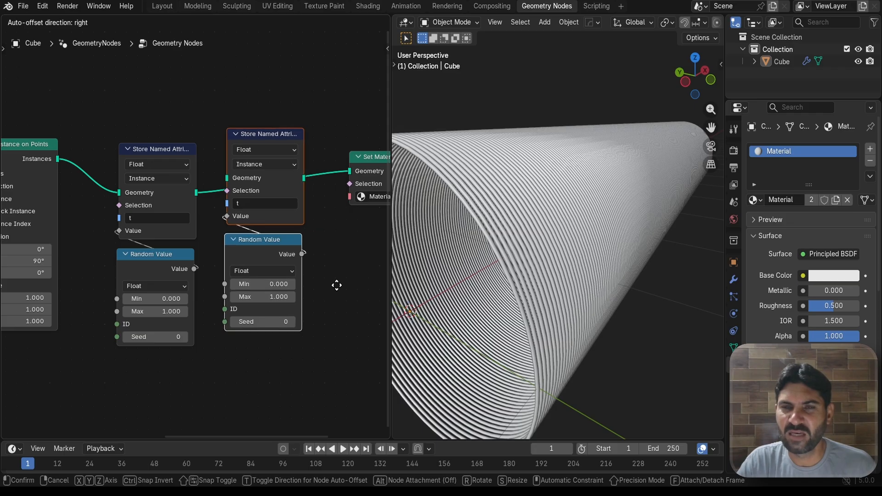
pyautogui.click(337, 285)
pyautogui.moveTo(349, 172); pyautogui.dragTo(227, 178)
pyautogui.moveTo(303, 178); pyautogui.dragTo(342, 171)
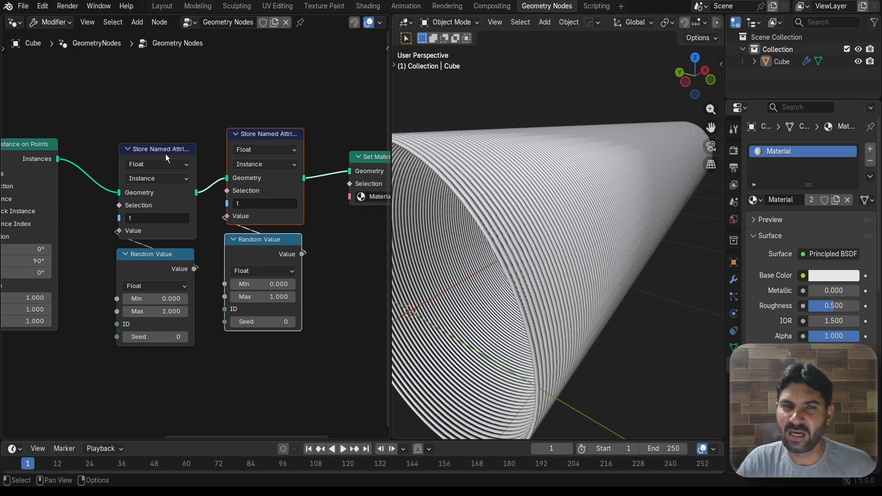
# Examine the node chain from Curve to Tube through Group Output and the whole tube in the viewport
pyautogui.scroll(-3, 319, 282)
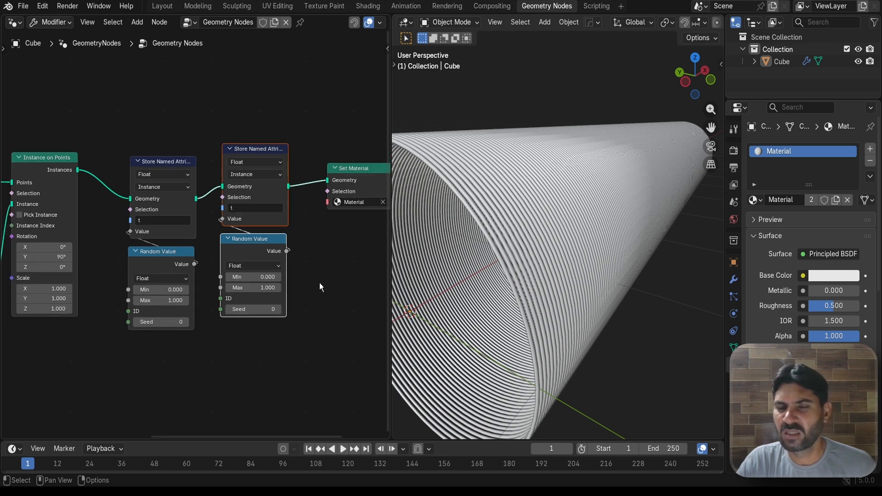
pyautogui.scroll(2, 318, 282)
pyautogui.scroll(-1, 322, 279)
pyautogui.moveTo(322, 279); pyautogui.dragTo(288, 293, button='middle')
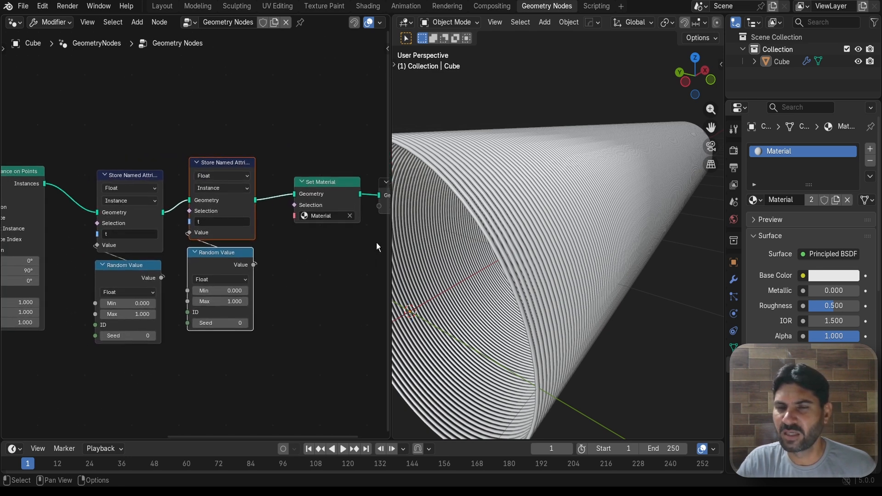
pyautogui.scroll(-4, 532, 233)
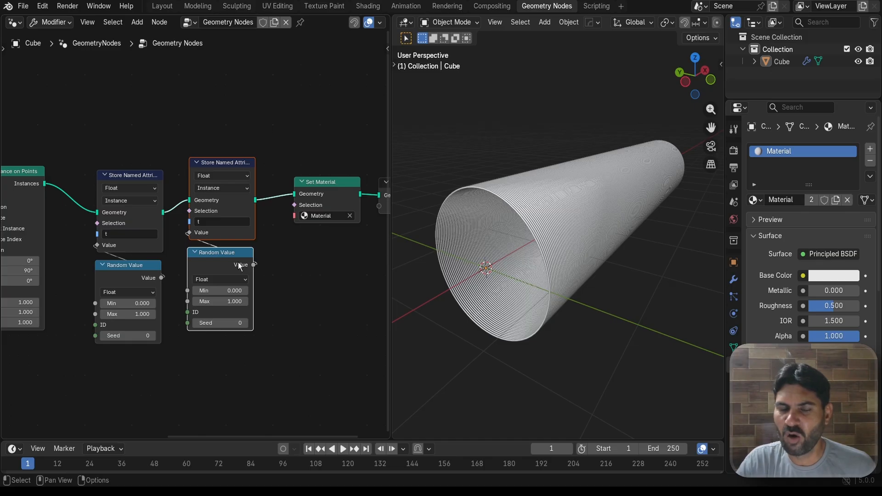
pyautogui.scroll(-4, 239, 267)
pyautogui.moveTo(288, 288); pyautogui.dragTo(358, 257, button='middle')
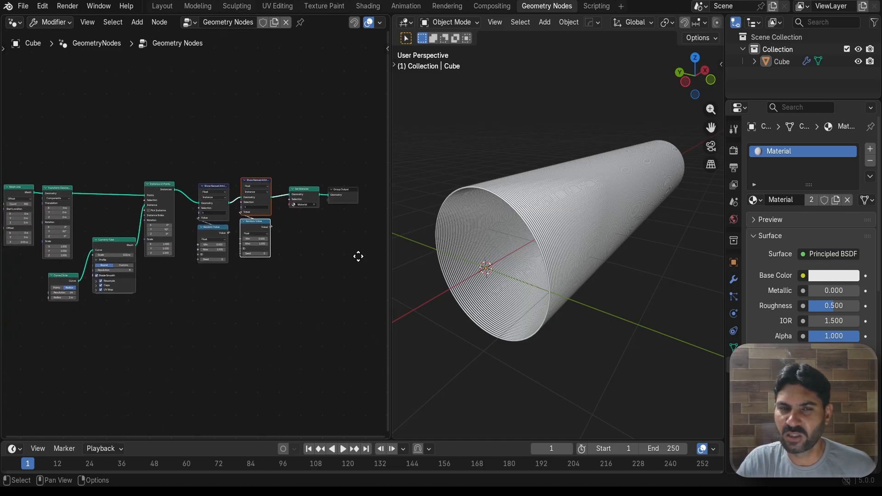
pyautogui.scroll(2, 298, 215)
pyautogui.scroll(3, 335, 257)
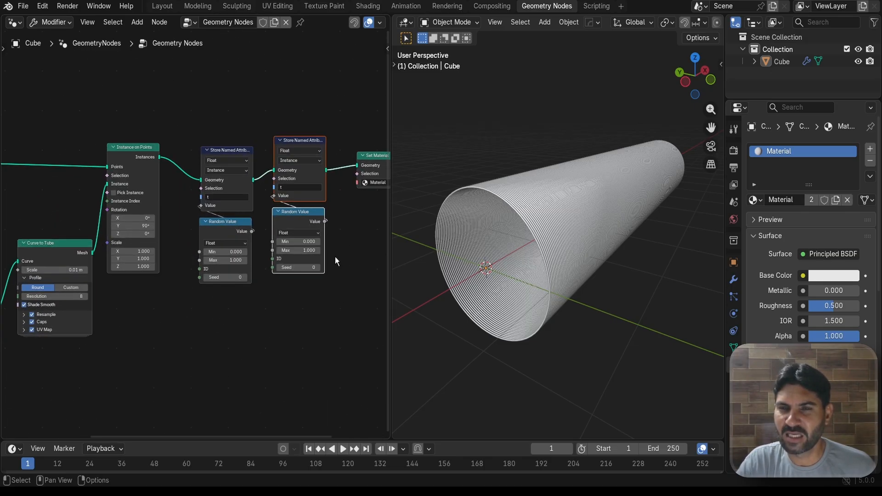
pyautogui.scroll(-2, 341, 252)
pyautogui.moveTo(341, 252); pyautogui.dragTo(276, 290, button='middle')
pyautogui.scroll(2, 270, 159)
pyautogui.scroll(1, 270, 163)
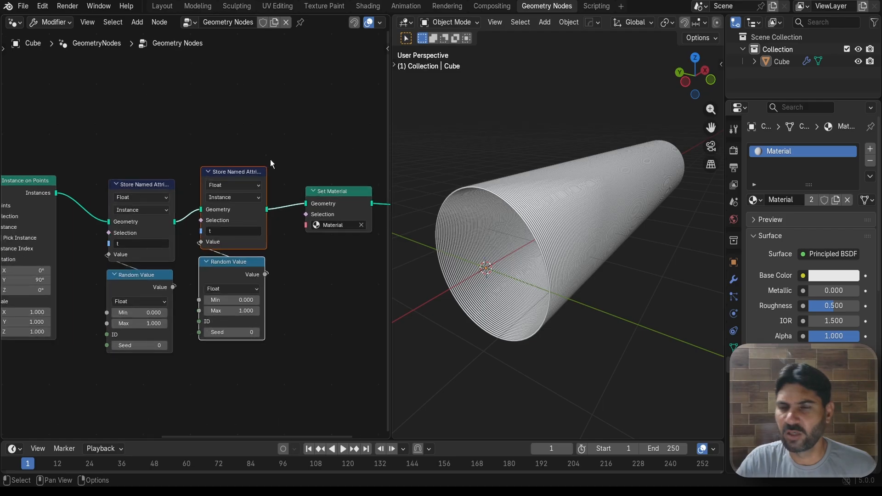
pyautogui.scroll(-2, 302, 138)
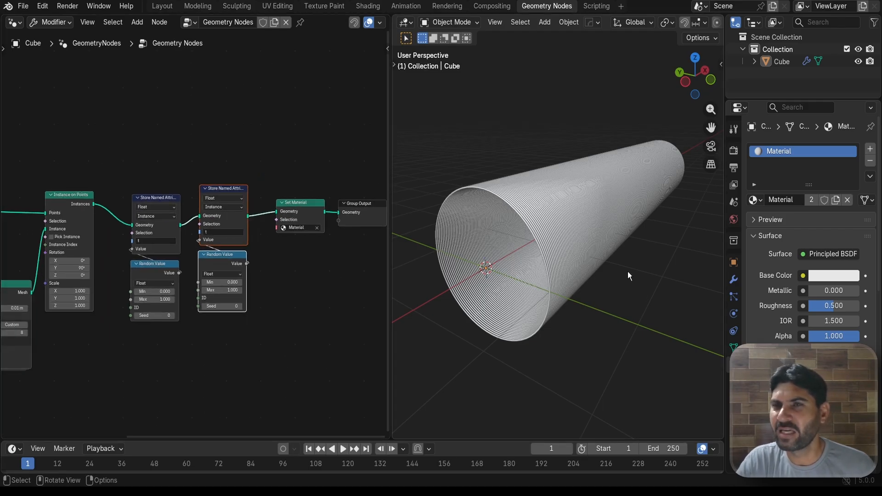
# Switch to the Shading workspace and turn the 3D view to see the tube from the side
pyautogui.click(368, 6)
pyautogui.scroll(4, 521, 186)
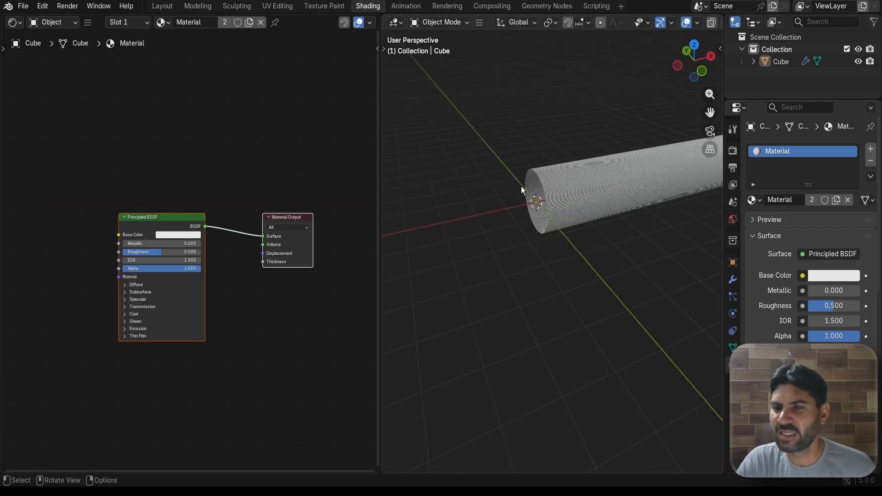
pyautogui.scroll(-1, 500, 167)
pyautogui.moveTo(500, 165); pyautogui.dragTo(447, 257, button='middle')
pyautogui.scroll(1, 513, 233)
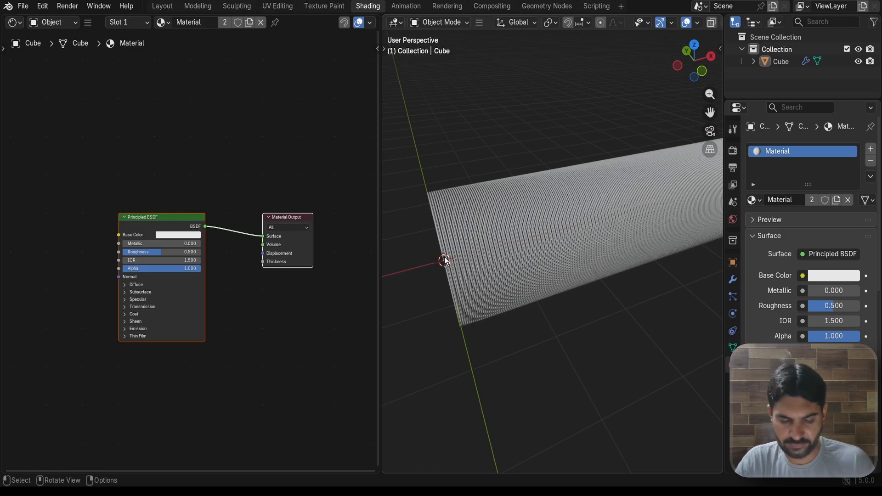
# Delete the Principled BSDF node from the material's shader tree
pyautogui.scroll(2, 171, 289)
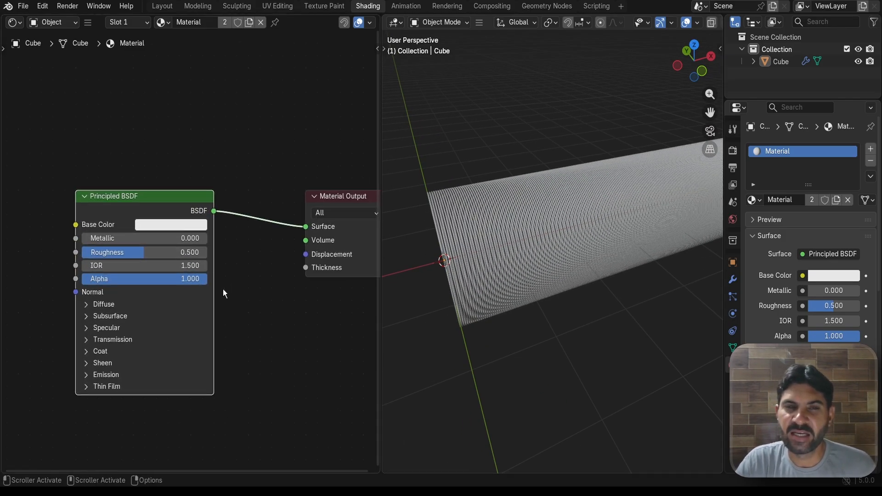
pyautogui.moveTo(223, 292); pyautogui.dragTo(272, 259, button='middle')
pyautogui.press('x')
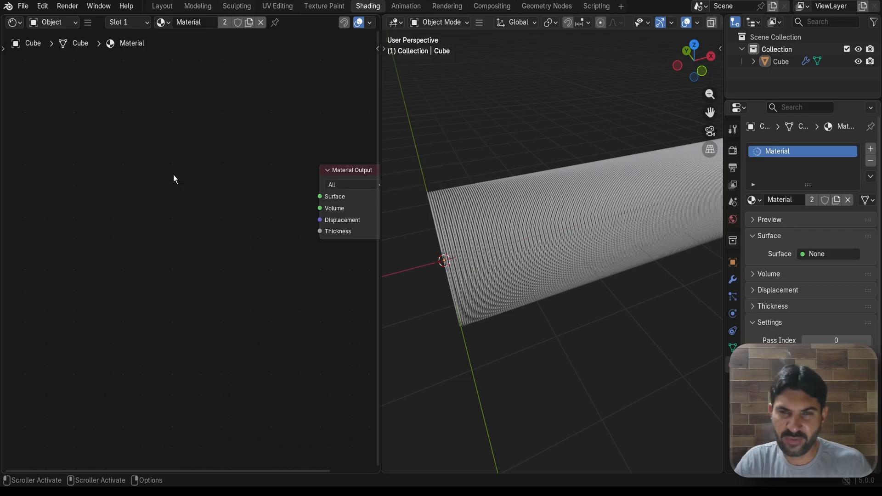
# Add an Emission shader node to the material, placed before Material Output
pyautogui.moveTo(197, 265)
pyautogui.mouseDown(button='middle')
pyautogui.moveTo(216, 250)
pyautogui.moveTo(180, 269)
pyautogui.mouseUp(button='middle')
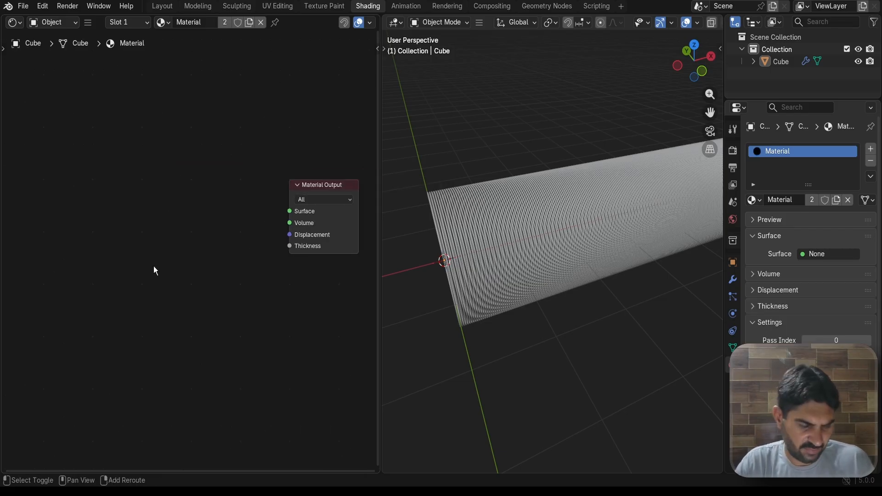
pyautogui.hotkey('shift', 'a')
pyautogui.write('e')
pyautogui.click(207, 292)
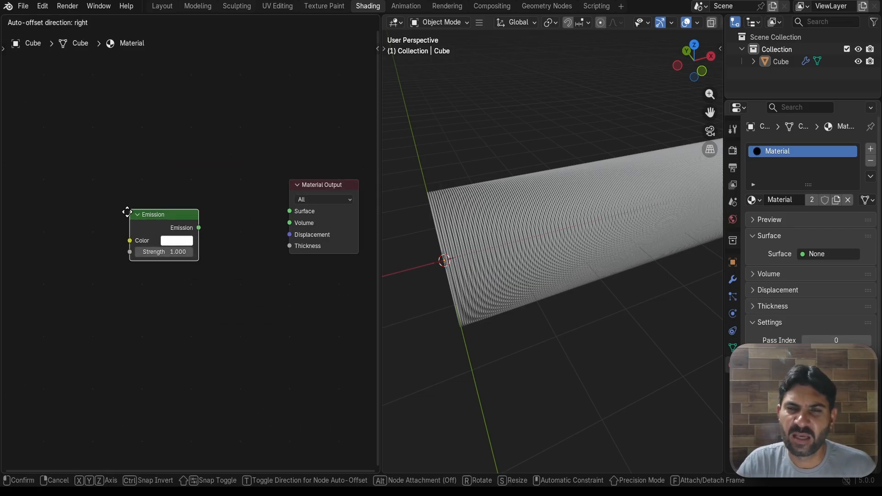
pyautogui.click(94, 223)
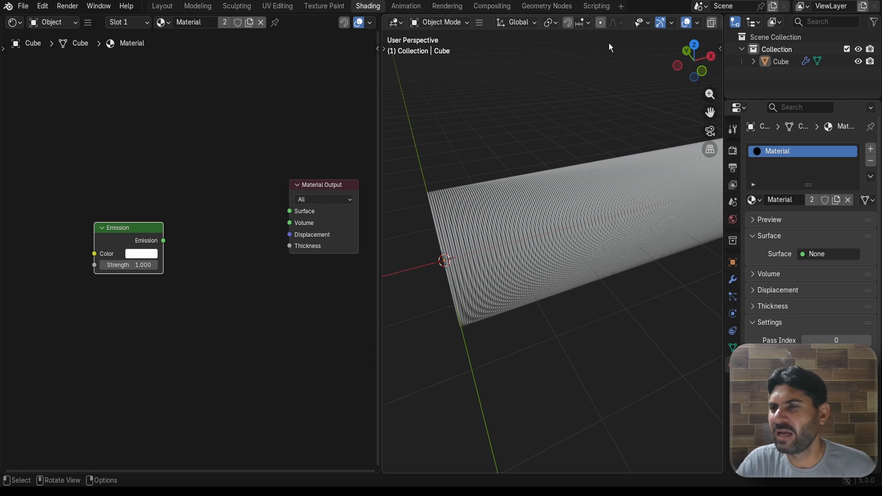
# Show the viewport in Material Preview shading and connect the Emission node to Material Output's Surface input, spacing the nodes farther apart
pyautogui.scroll(-3, 607, 26)
pyautogui.click(689, 24)
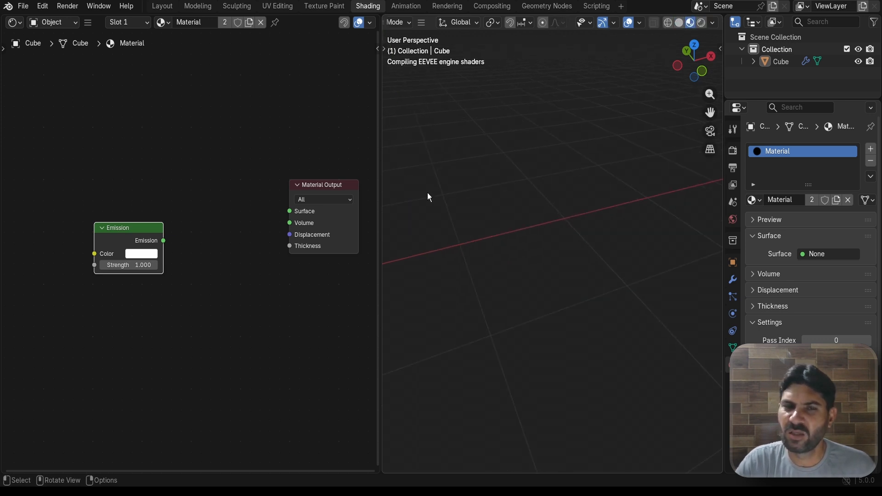
pyautogui.moveTo(163, 241); pyautogui.dragTo(287, 211)
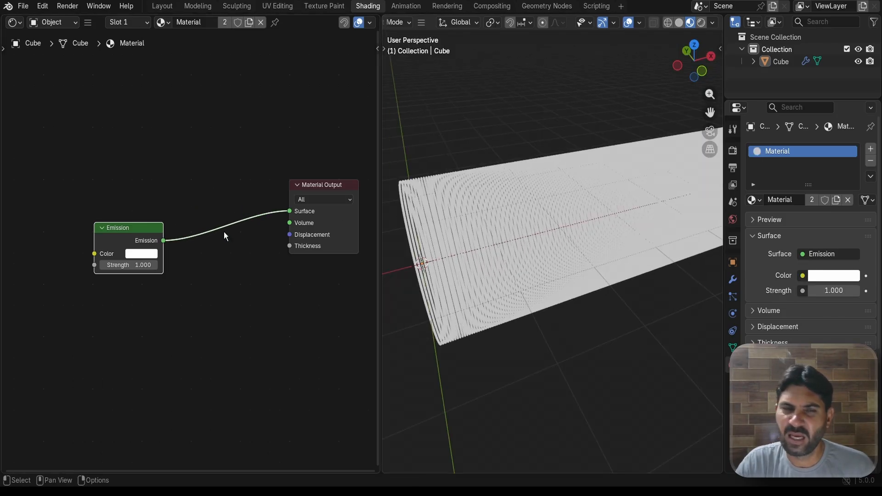
pyautogui.moveTo(136, 233); pyautogui.dragTo(93, 230)
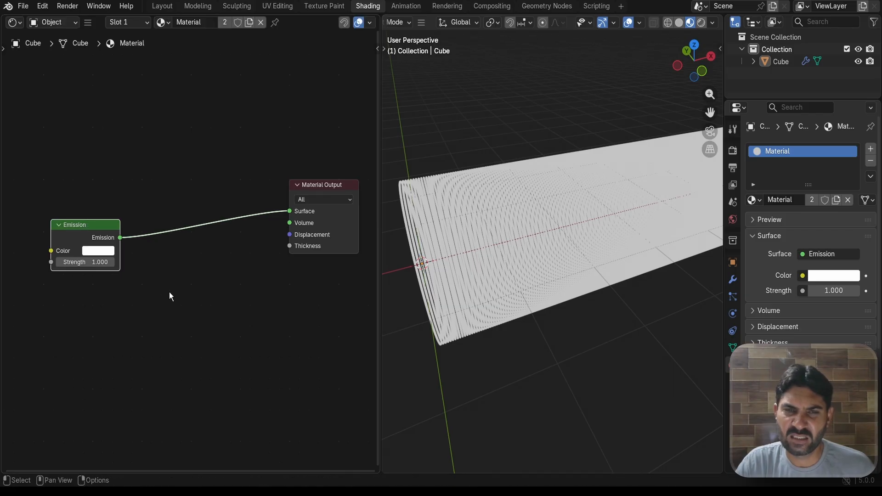
# Add a Color Ramp node before the Emission node and connect its Color output to the Emission Color input
pyautogui.scroll(-1, 171, 293)
pyautogui.moveTo(172, 288); pyautogui.dragTo(268, 263, button='middle')
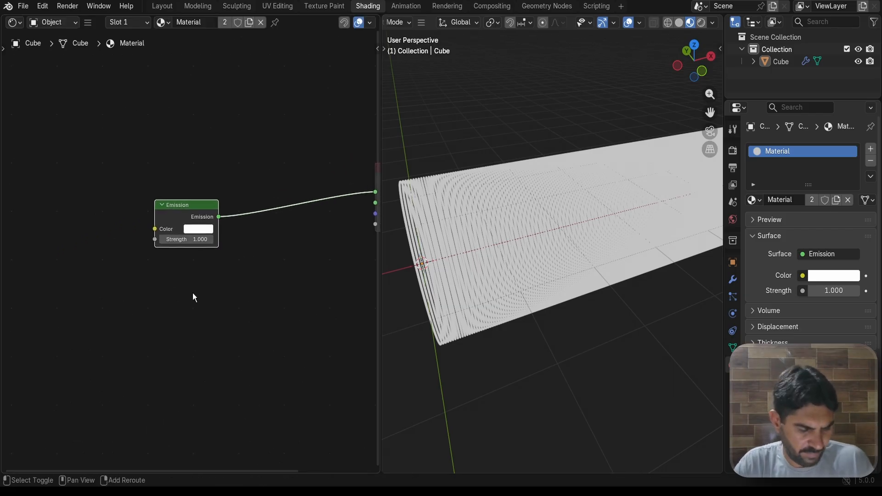
pyautogui.hotkey('shift', 'a')
pyautogui.write('col')
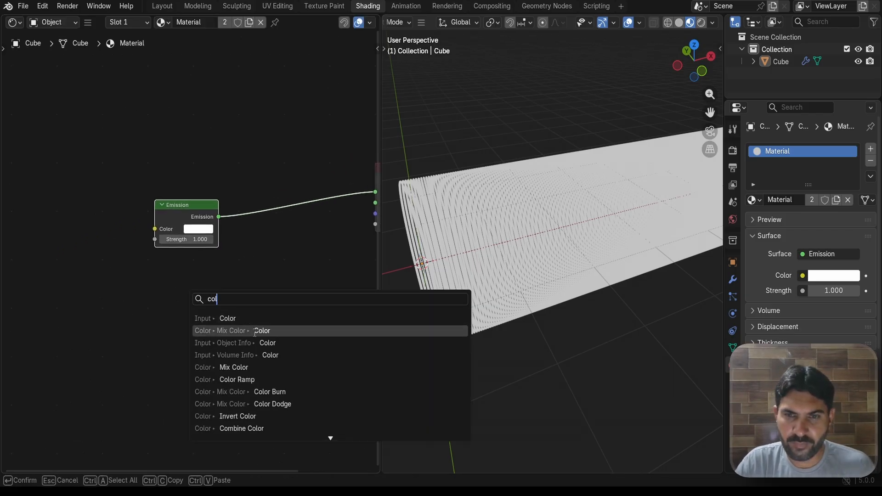
pyautogui.click(247, 376)
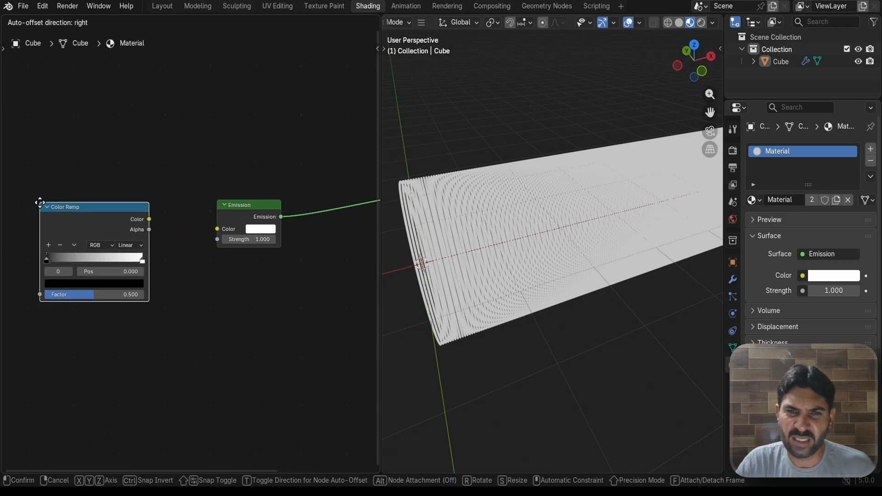
pyautogui.click(72, 213)
pyautogui.moveTo(161, 220); pyautogui.dragTo(217, 229)
pyautogui.moveTo(115, 221); pyautogui.dragTo(149, 216)
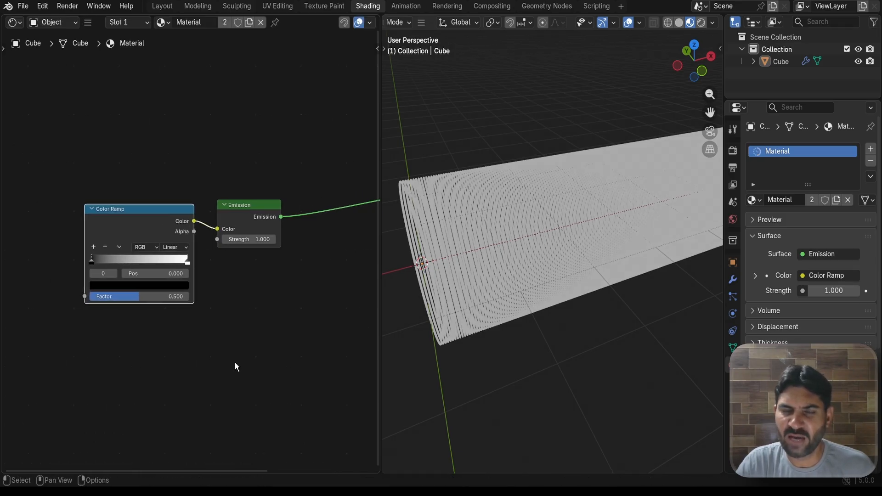
# Add a Wave Texture node before the Color Ramp
pyautogui.scroll(-2, 278, 319)
pyautogui.click(186, 340)
pyautogui.hotkey('shift', 'a')
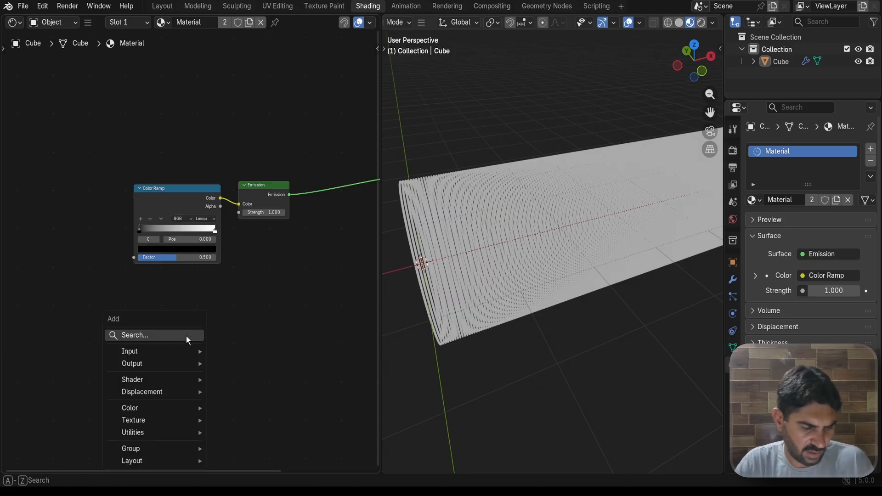
pyautogui.write('wav')
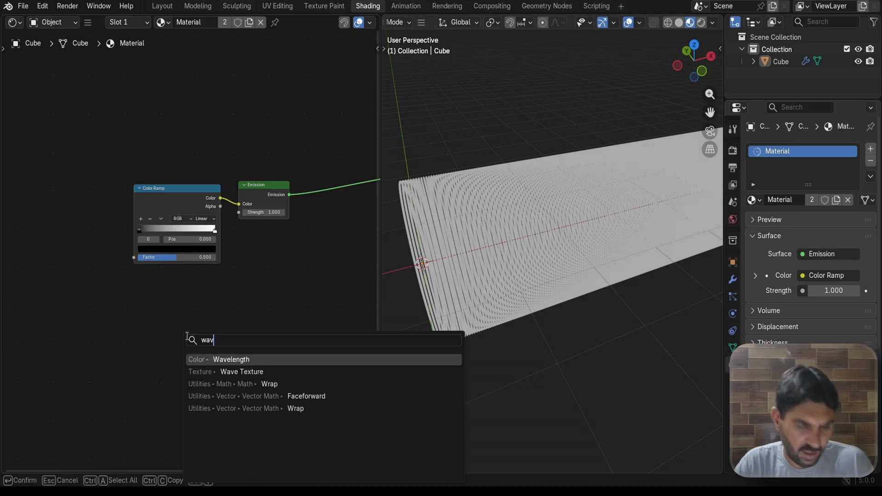
pyautogui.click(236, 371)
pyautogui.click(34, 203)
# Connect the Wave Texture's Color output to the Color Ramp's Factor input and inspect the pattern on the tube
pyautogui.scroll(4, 91, 210)
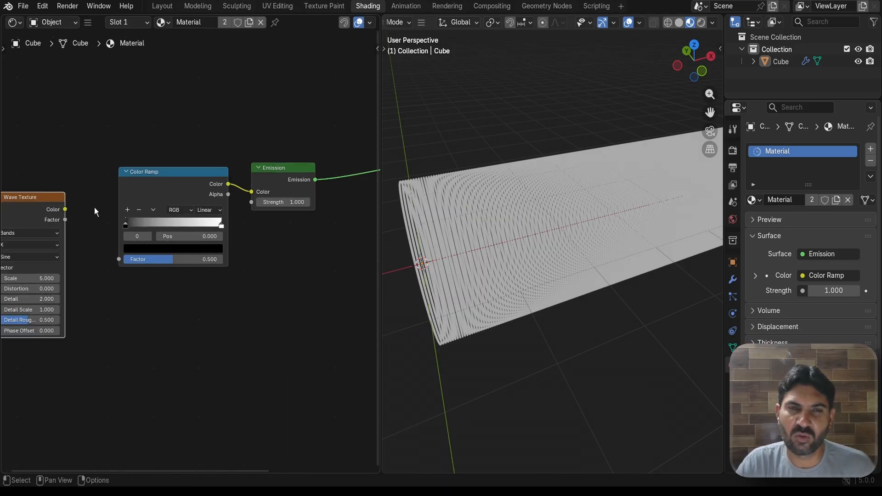
pyautogui.moveTo(74, 202); pyautogui.dragTo(148, 206, button='middle')
pyautogui.moveTo(129, 208); pyautogui.dragTo(187, 262)
pyautogui.scroll(4, 479, 255)
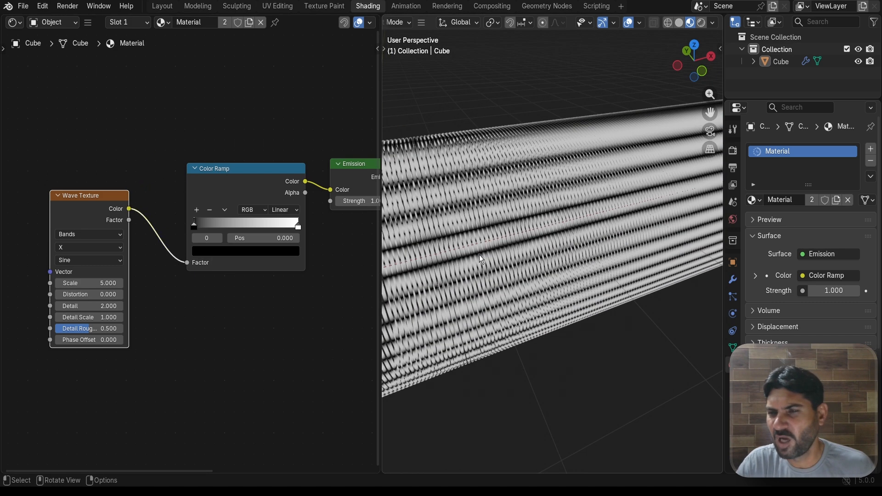
pyautogui.scroll(-5, 479, 254)
pyautogui.moveTo(500, 244); pyautogui.dragTo(542, 216, button='middle')
pyautogui.scroll(3, 539, 216)
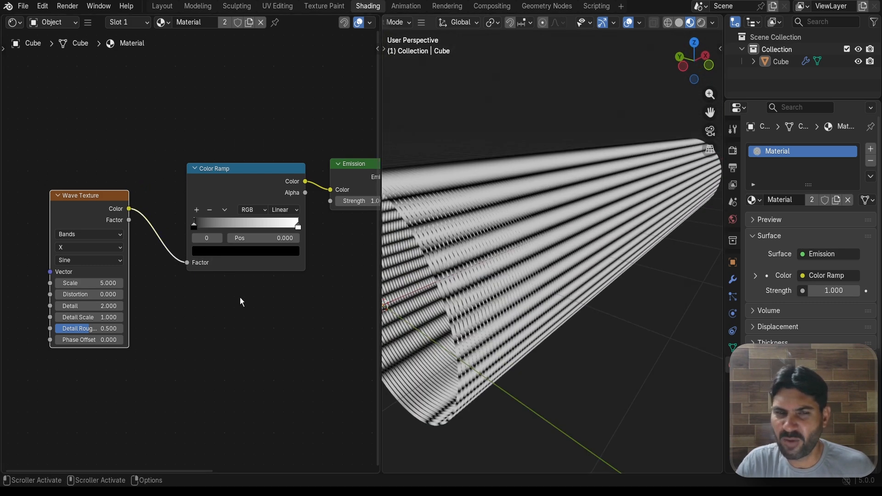
# Set the Wave Texture's Detail to 0 and Scale to 1.3, and inspect the wider bands on the tube
pyautogui.scroll(1, 171, 334)
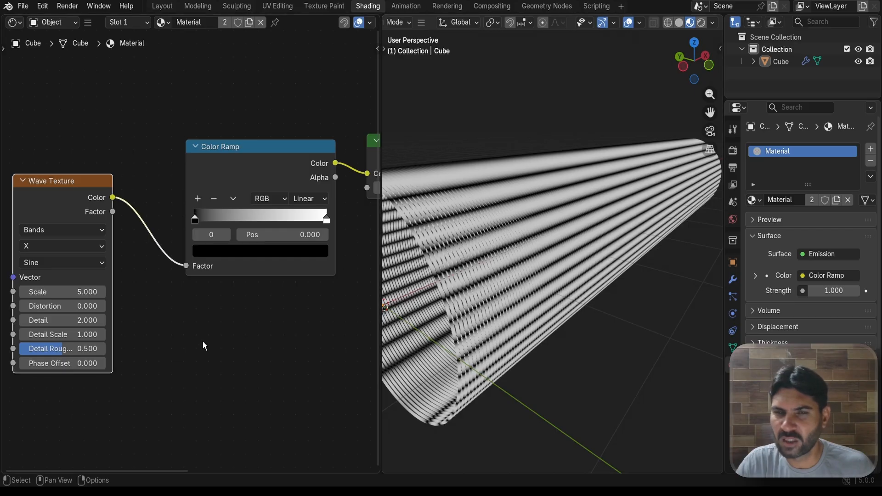
pyautogui.scroll(-1, 203, 345)
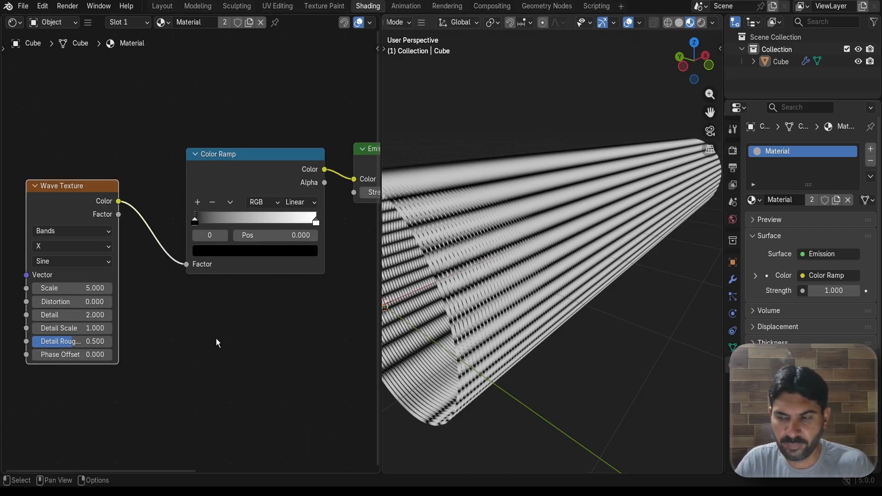
pyautogui.scroll(-2, 184, 332)
pyautogui.scroll(3, 258, 303)
pyautogui.scroll(2, 273, 303)
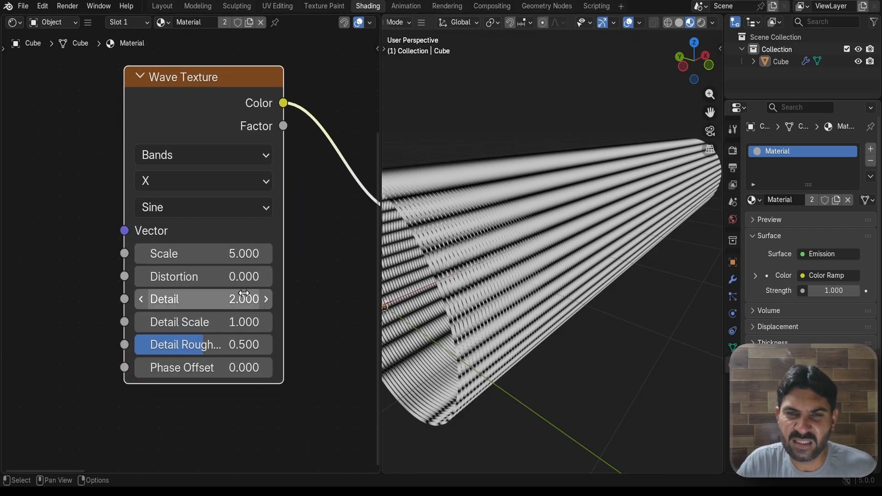
pyautogui.moveTo(231, 299); pyautogui.dragTo(216, 300)
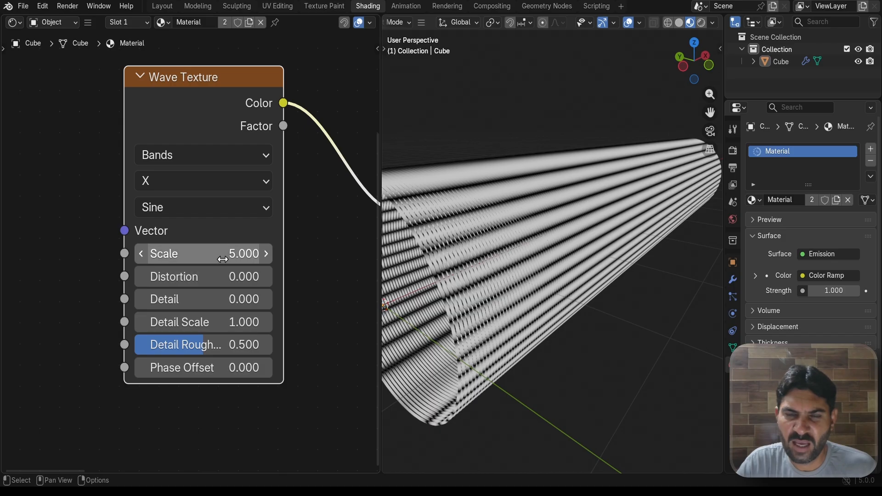
pyautogui.moveTo(226, 253); pyautogui.dragTo(175, 253)
pyautogui.moveTo(456, 259); pyautogui.dragTo(611, 244, button='middle')
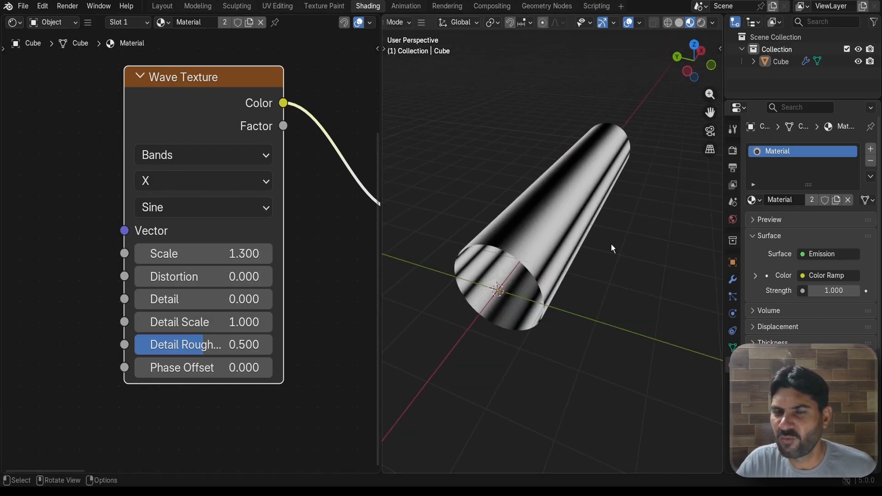
pyautogui.scroll(2, 539, 250)
pyautogui.moveTo(539, 250); pyautogui.dragTo(506, 235, button='middle')
pyautogui.scroll(5, 507, 234)
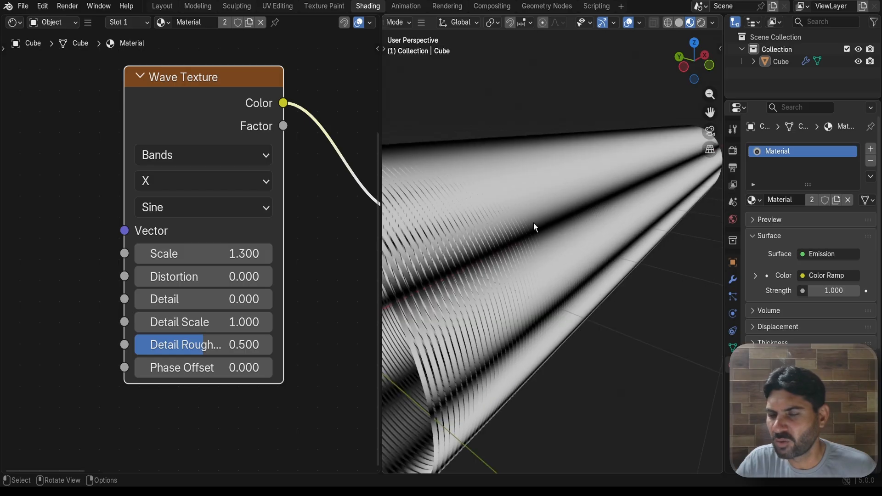
pyautogui.scroll(-3, 318, 280)
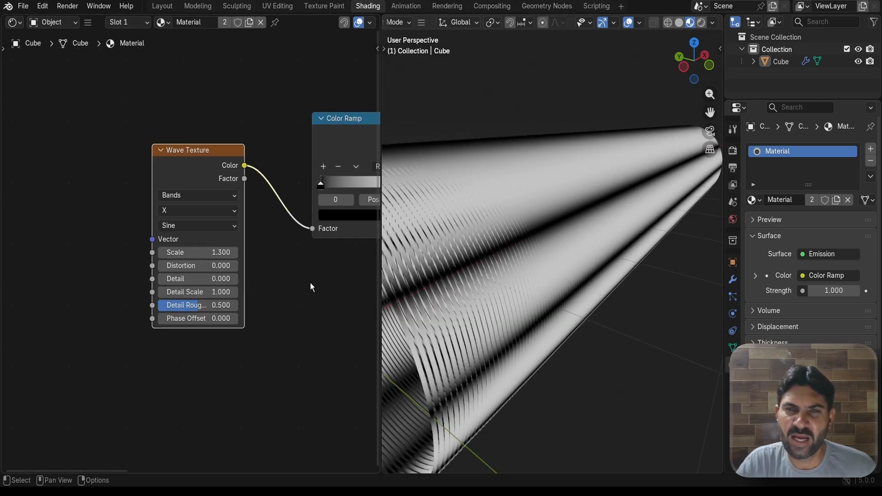
# Switch to the Geometry Nodes workspace and check the UV map's name in the Curve to Tube node's UV Map settings
pyautogui.click(534, 9)
pyautogui.scroll(2, 179, 351)
pyautogui.scroll(-3, 178, 352)
pyautogui.moveTo(178, 356); pyautogui.dragTo(343, 292, button='middle')
pyautogui.scroll(8, 255, 280)
pyautogui.scroll(3, 250, 303)
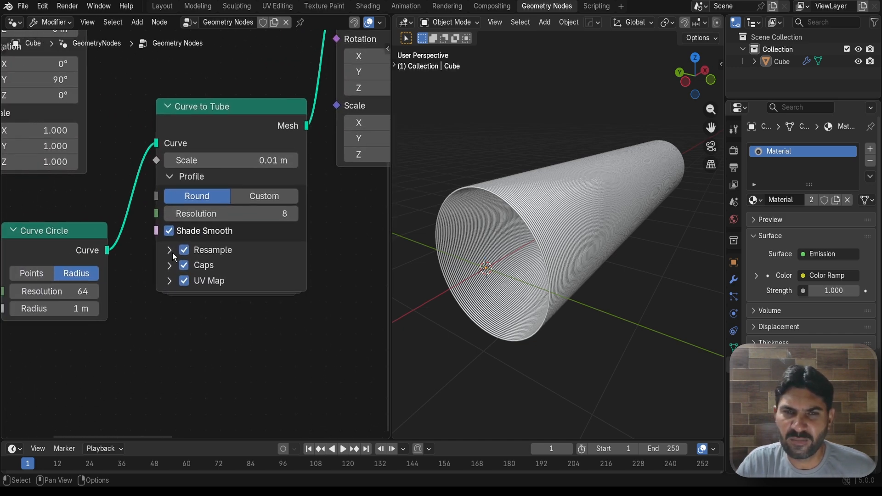
pyautogui.click(169, 281)
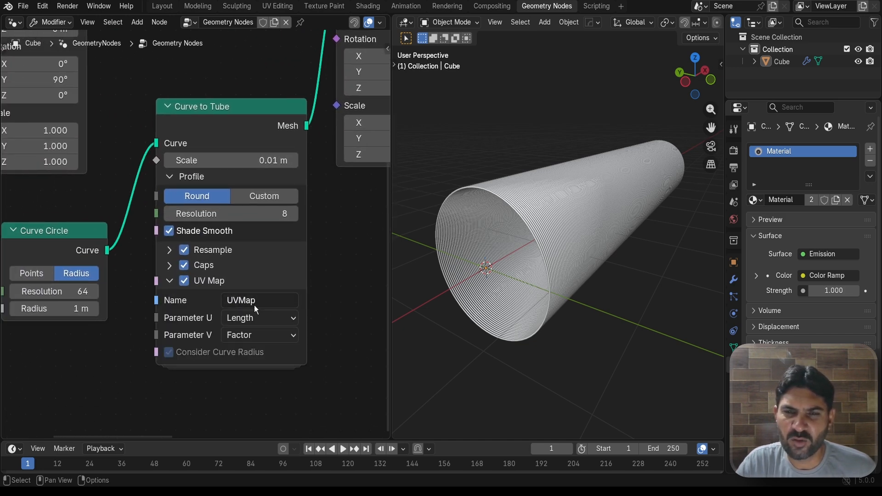
pyautogui.click(253, 301)
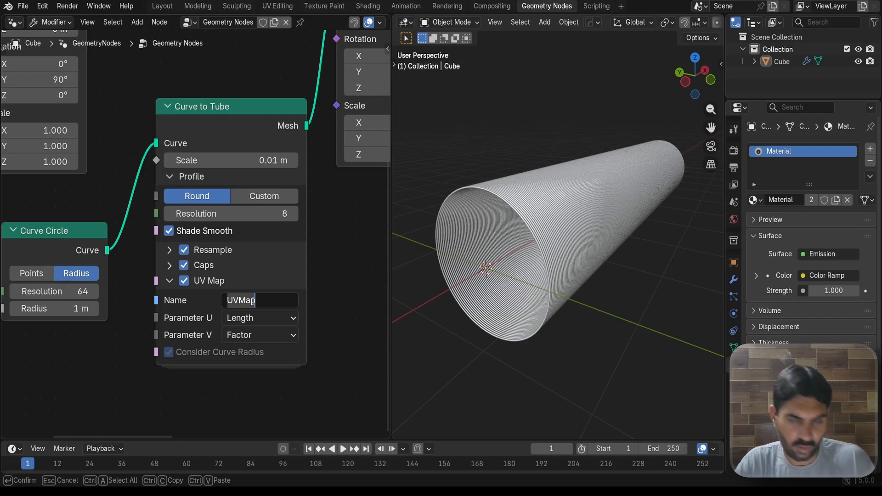
pyautogui.press('Return')
# Return to the Shading workspace and add an Attribute node before the Wave Texture
pyautogui.click(368, 6)
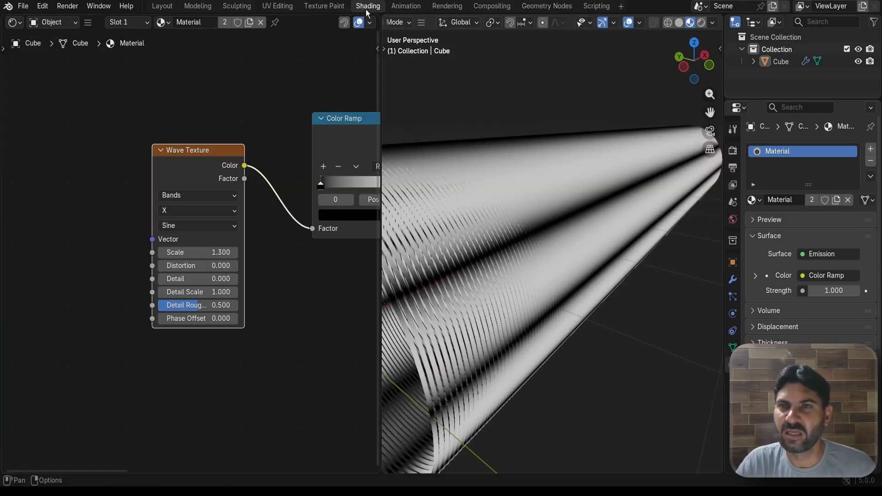
pyautogui.scroll(-2, 239, 337)
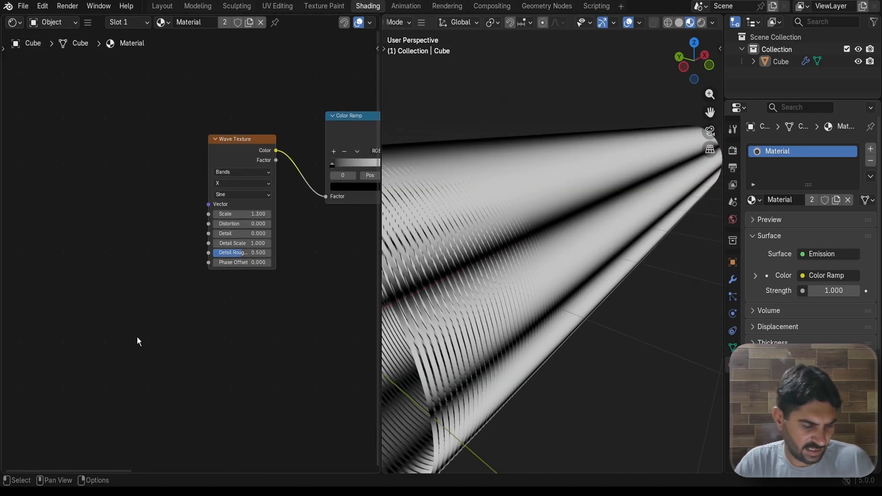
pyautogui.hotkey('shift', 'a')
pyautogui.write('t')
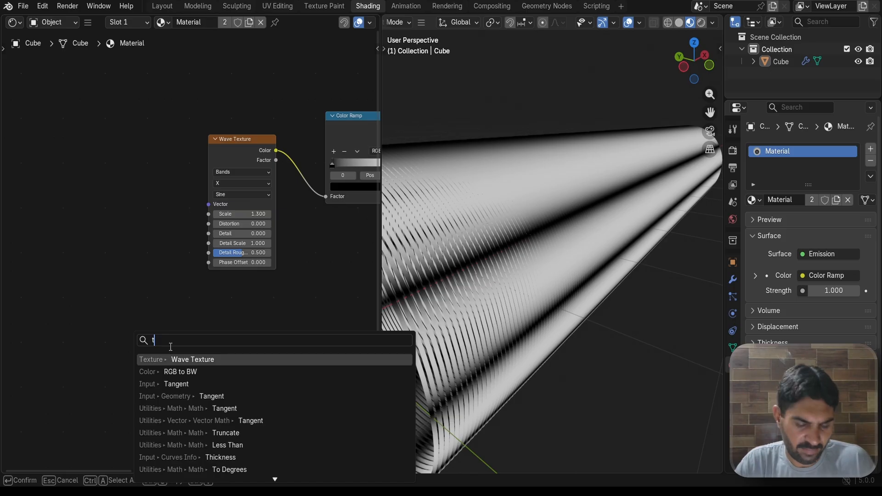
pyautogui.press('BackSpace')
pyautogui.write('at')
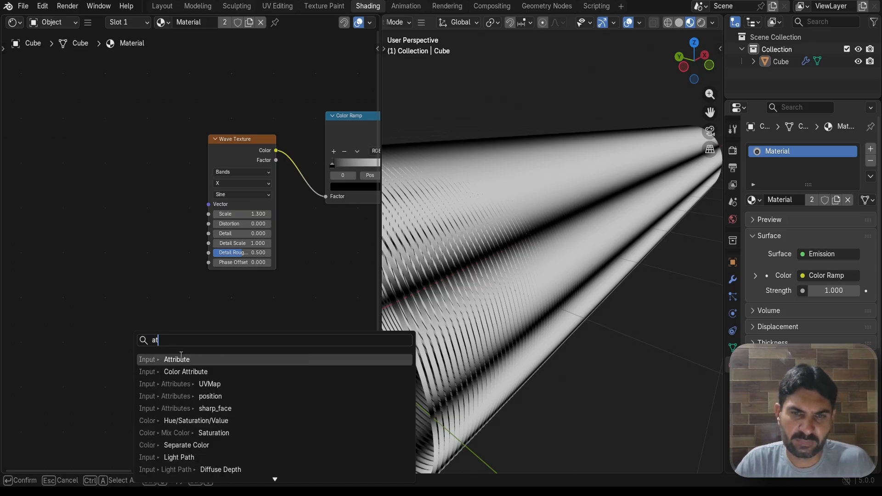
pyautogui.click(180, 358)
pyautogui.click(36, 210)
pyautogui.scroll(2, 130, 238)
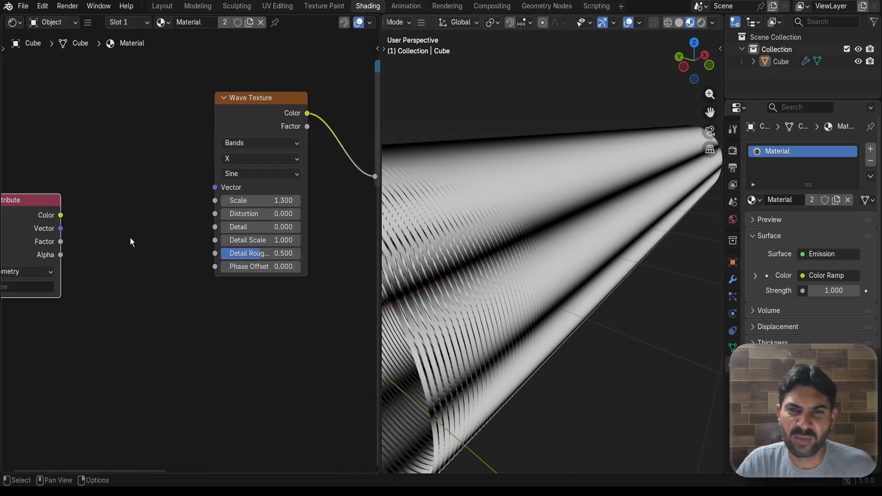
pyautogui.moveTo(81, 280); pyautogui.dragTo(183, 241, button='middle')
pyautogui.scroll(-1, 183, 241)
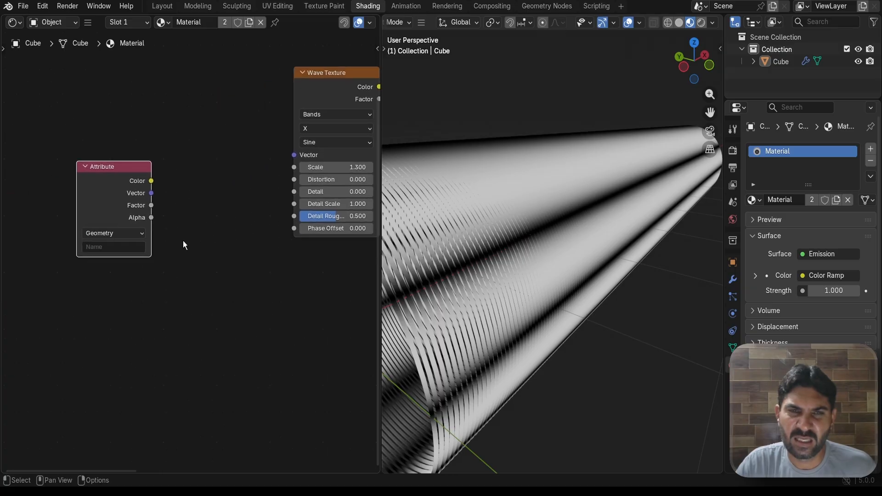
# Set the Attribute node's name to UVMap
pyautogui.click(118, 248)
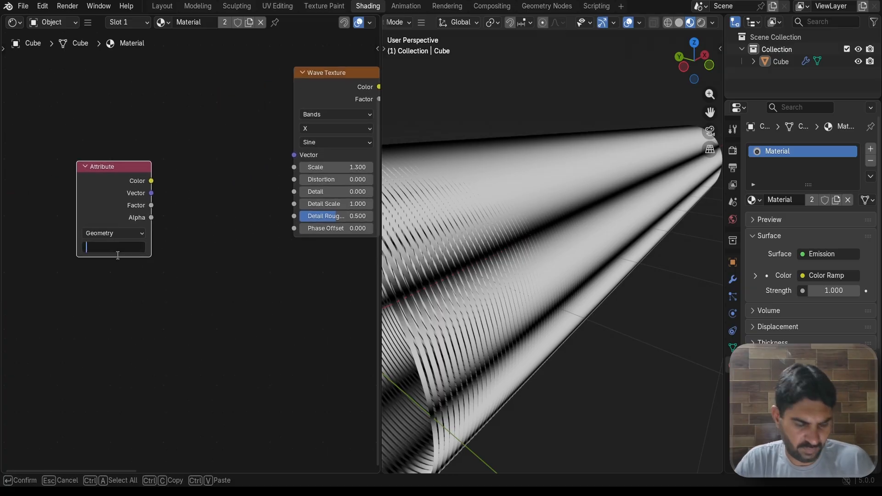
pyautogui.write('UVMap')
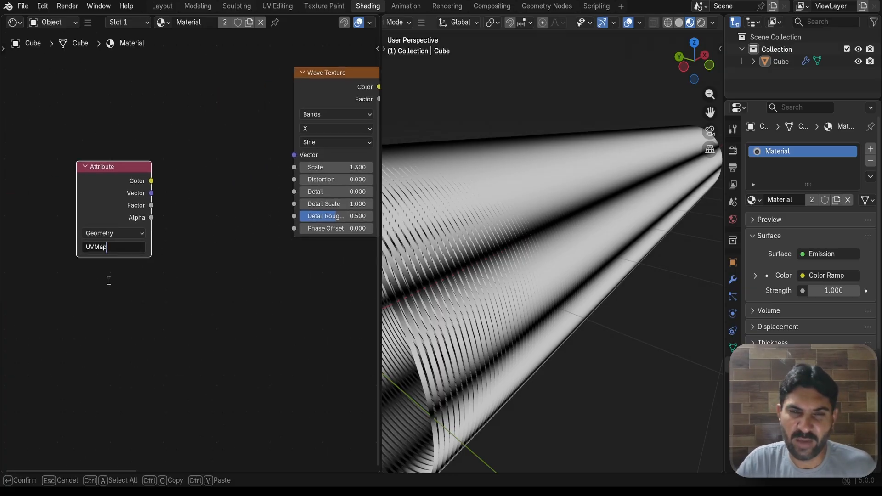
pyautogui.press('Return')
# Connect the UVMap Attribute's Vector output to the Wave Texture's Vector input, and place the Attribute node closer to the Wave Texture
pyautogui.scroll(1, 193, 236)
pyautogui.moveTo(193, 236); pyautogui.dragTo(105, 268, button='middle')
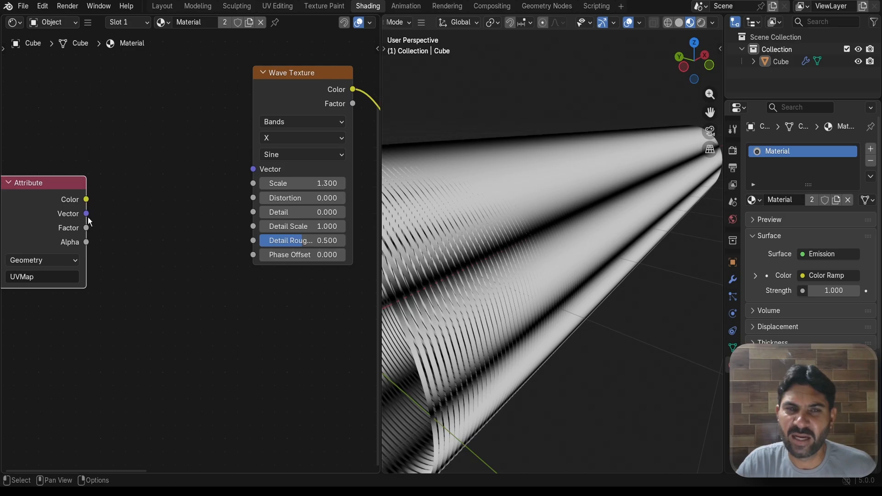
pyautogui.moveTo(87, 214); pyautogui.dragTo(253, 169)
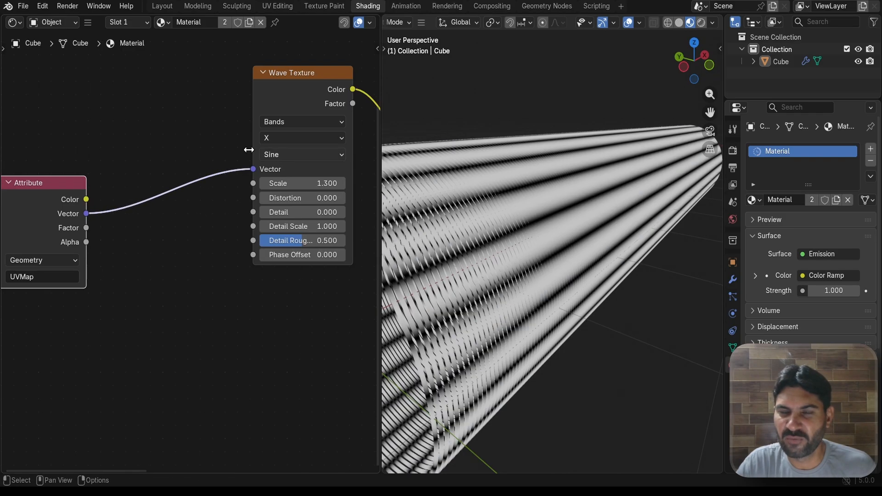
pyautogui.moveTo(48, 191); pyautogui.dragTo(161, 140)
pyautogui.moveTo(515, 248); pyautogui.dragTo(542, 266, button='middle')
pyautogui.scroll(-2, 542, 267)
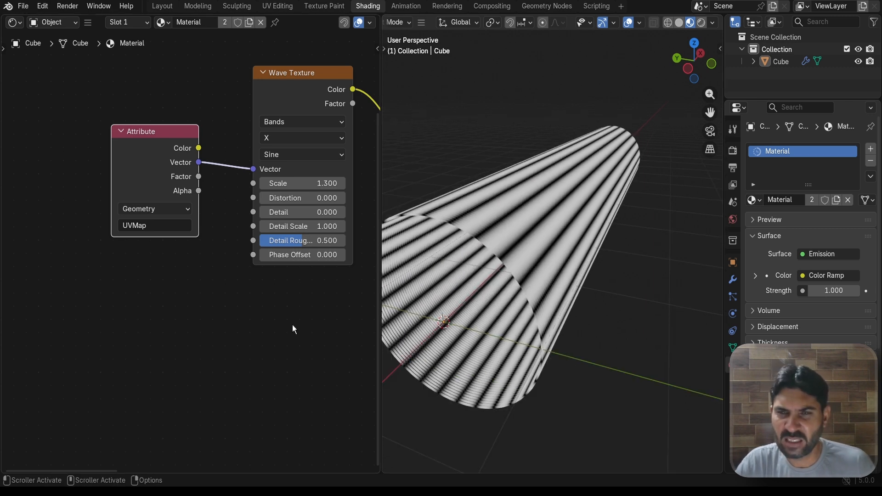
# Try shifting the bands with the Wave Texture's Phase Offset, and reset the value to 0
pyautogui.moveTo(301, 255)
pyautogui.mouseDown()
pyautogui.moveTo(413, 255)
pyautogui.moveTo(292, 254)
pyautogui.mouseUp()
pyautogui.click(292, 256)
pyautogui.write('0')
pyautogui.press('Return')
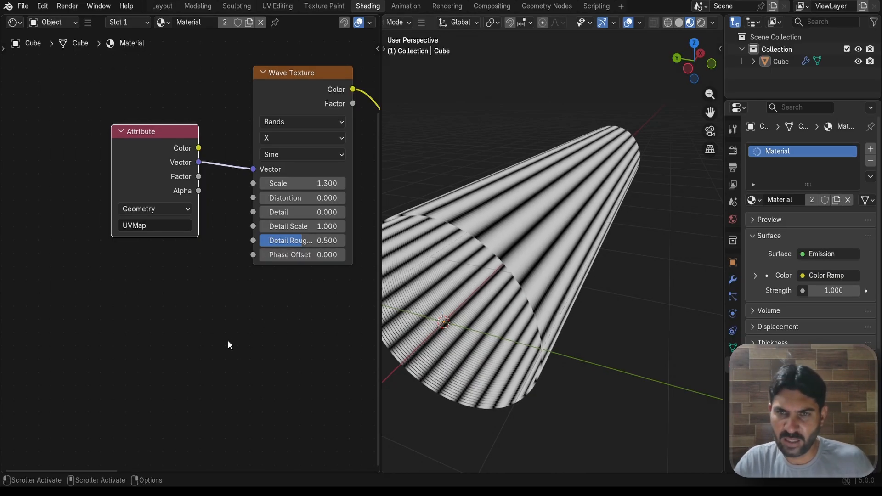
# Add a second Attribute node below the UVMap one and set its type to Instancer
pyautogui.scroll(-2, 202, 316)
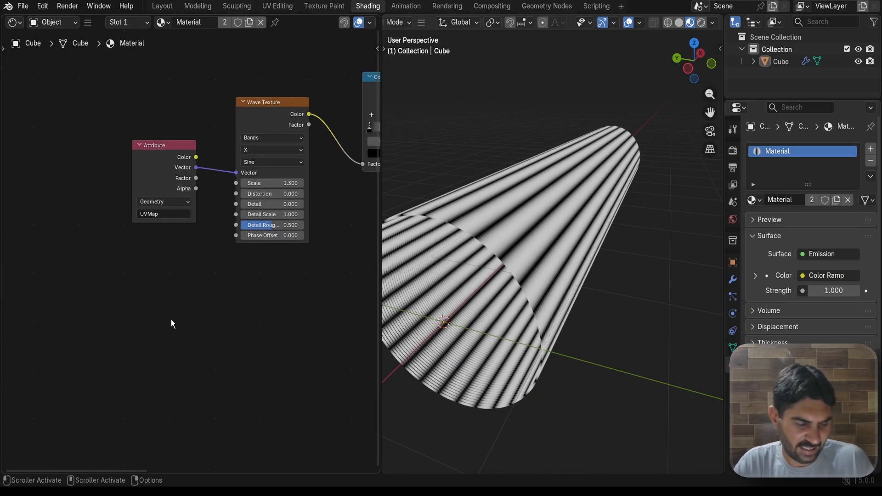
pyautogui.hotkey('shift', 'a')
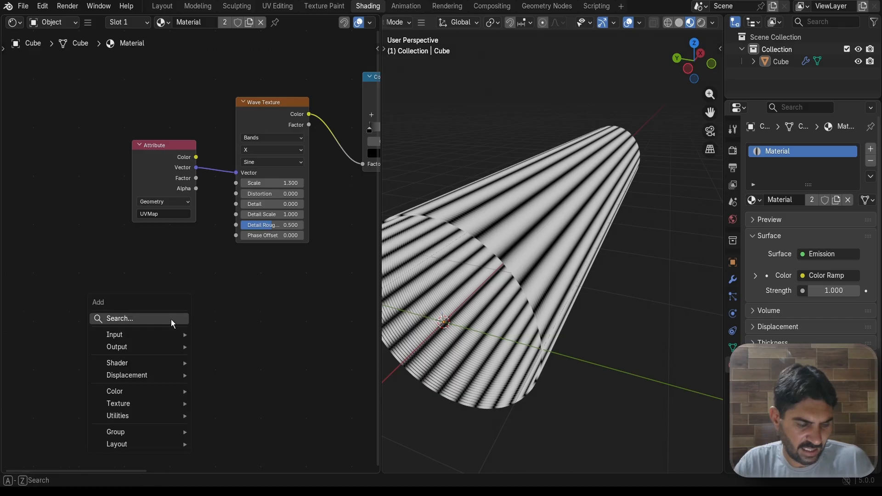
pyautogui.write('at')
pyautogui.click(216, 345)
pyautogui.click(76, 292)
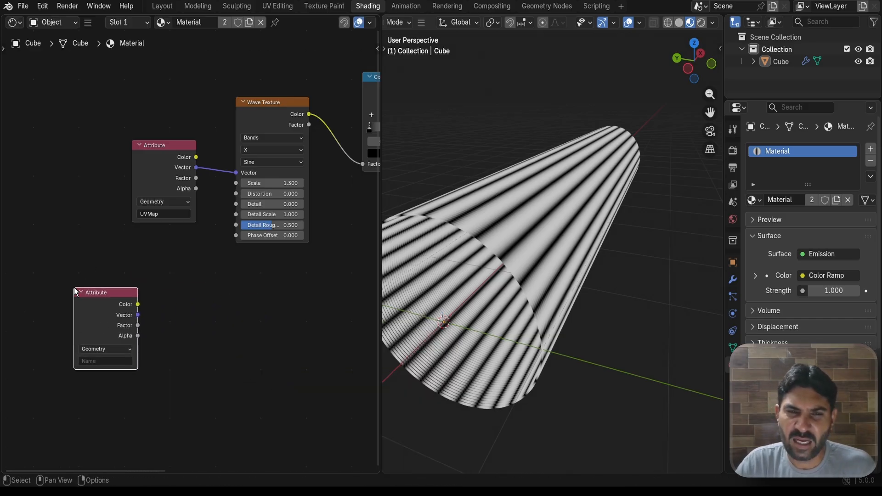
pyautogui.scroll(2, 208, 275)
pyautogui.moveTo(206, 288); pyautogui.dragTo(251, 218, button='middle')
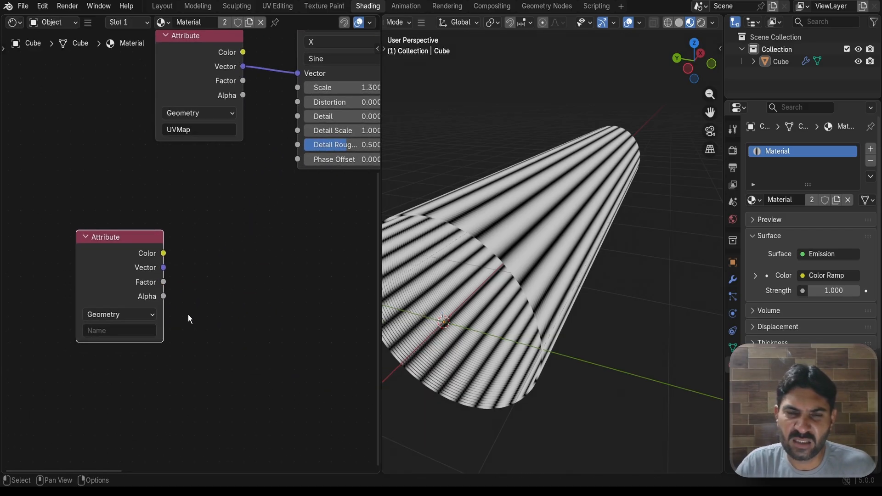
pyautogui.click(149, 316)
pyautogui.click(131, 371)
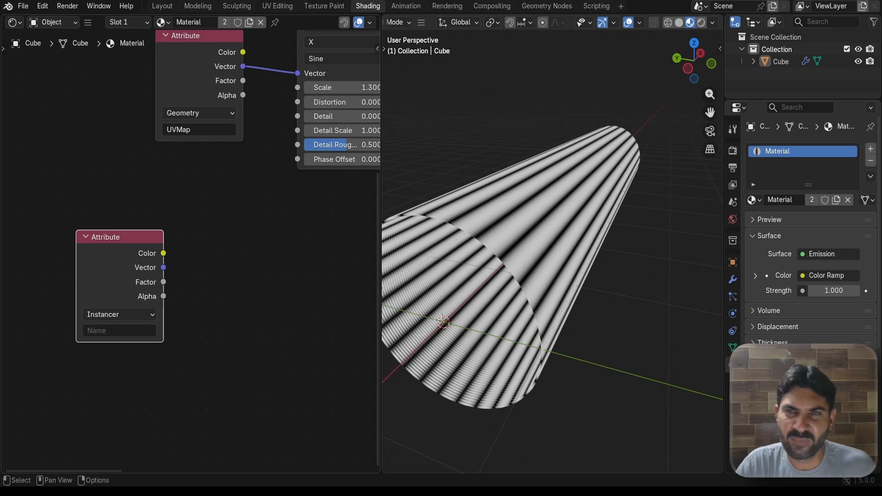
# Check the attribute names in the Store Named Attribute nodes of the Geometry Nodes workspace
pyautogui.click(546, 6)
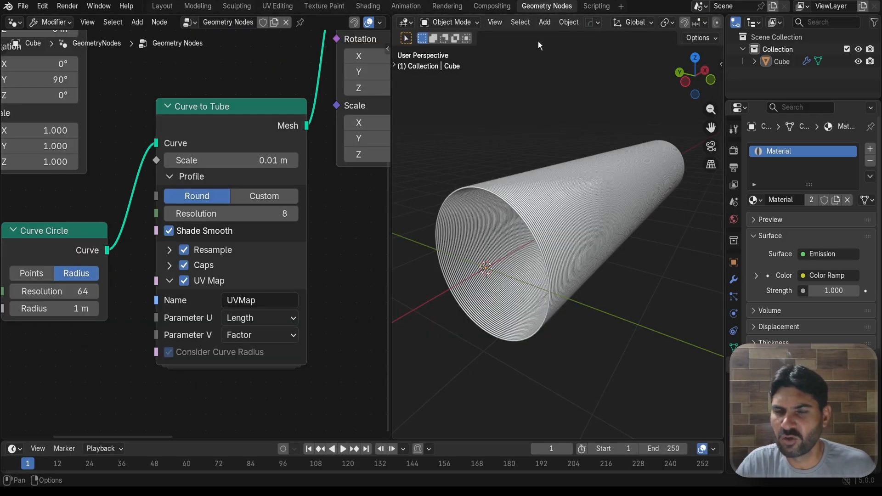
pyautogui.scroll(-8, 301, 241)
pyautogui.moveTo(302, 242); pyautogui.dragTo(132, 285, button='middle')
pyautogui.scroll(5, 233, 127)
pyautogui.scroll(1, 233, 127)
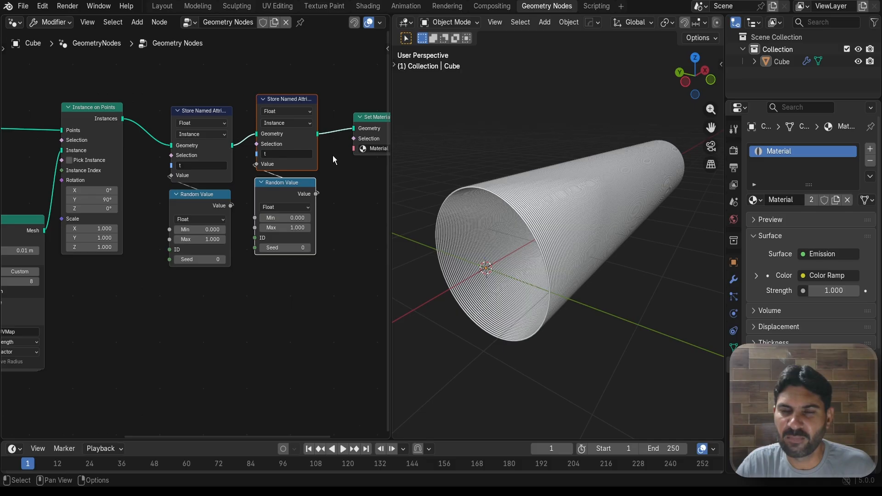
pyautogui.scroll(2, 278, 281)
pyautogui.scroll(3, 252, 285)
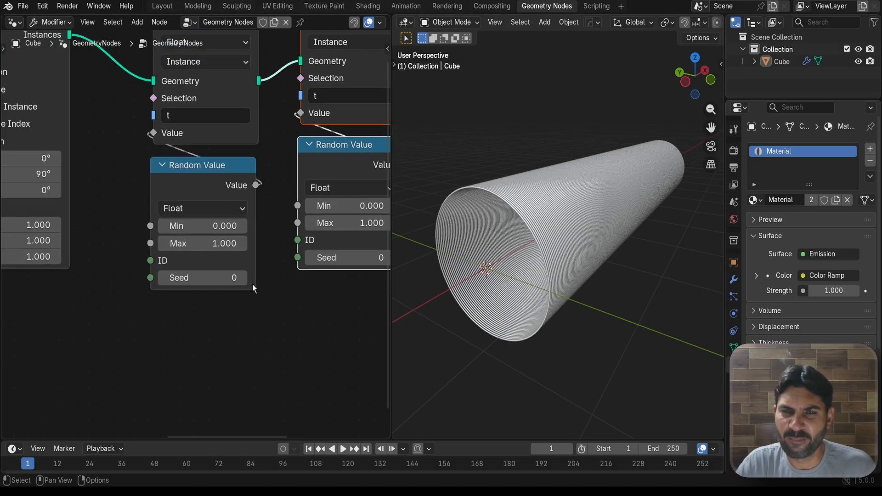
pyautogui.scroll(-1, 253, 284)
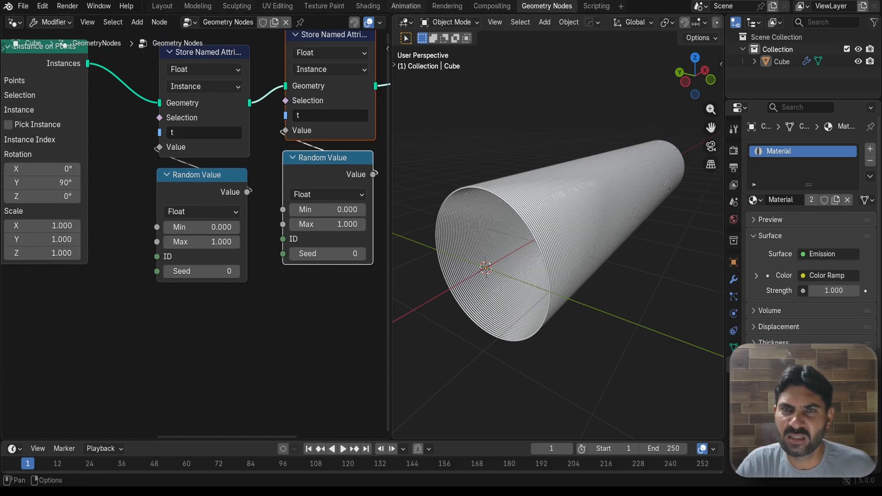
# Name the Instancer Attribute node's attribute t in the Shading workspace, and move the node farther from the Wave Texture
pyautogui.click(368, 6)
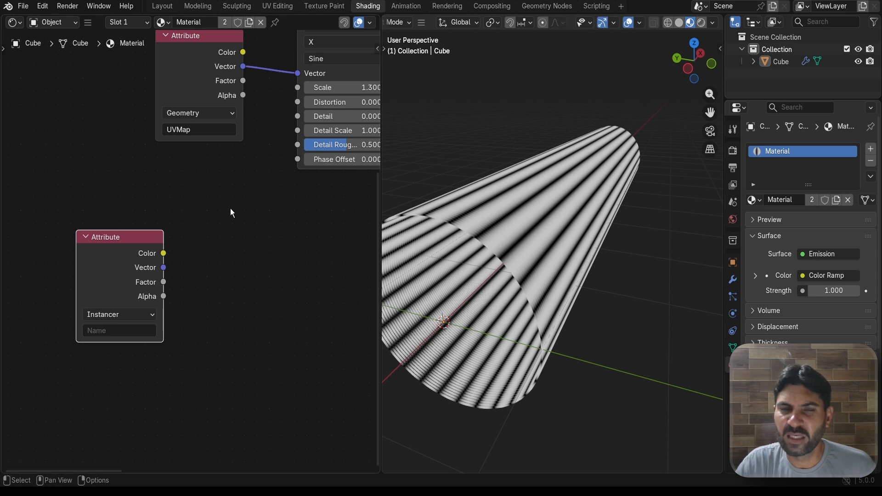
pyautogui.click(113, 332)
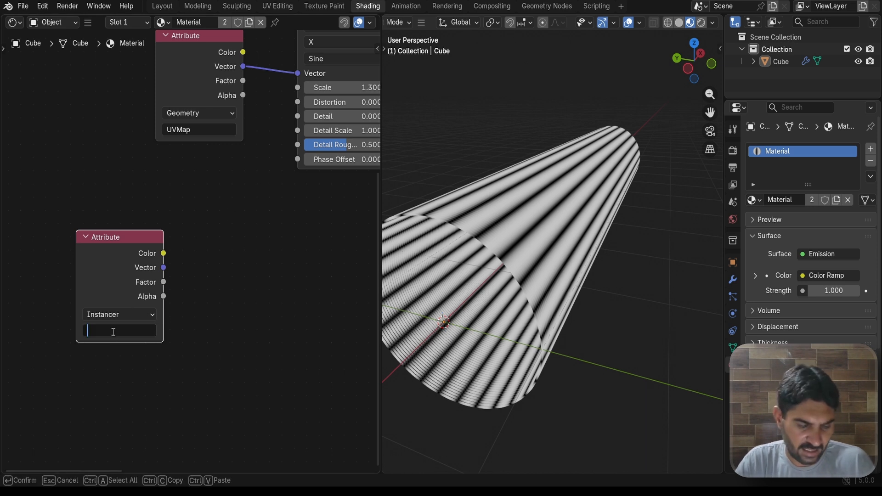
pyautogui.press('Return')
pyautogui.scroll(-5, 214, 298)
pyautogui.moveTo(212, 297); pyautogui.dragTo(134, 306, button='middle')
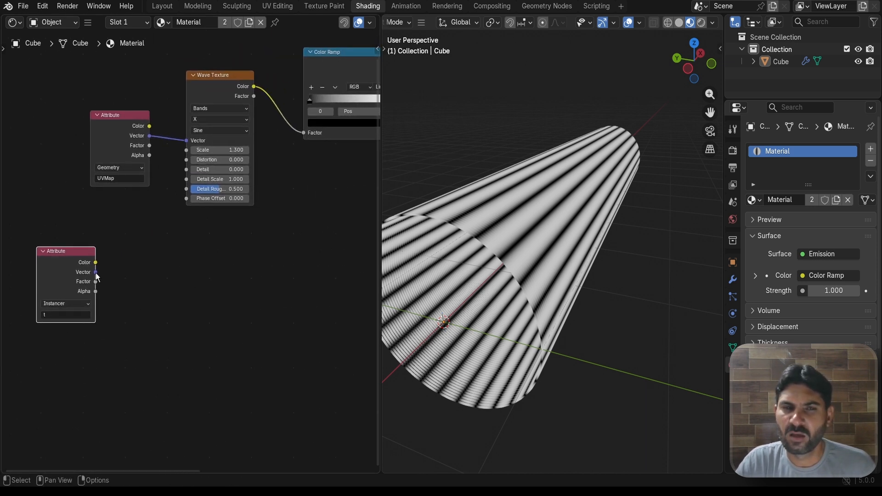
pyautogui.moveTo(59, 262); pyautogui.dragTo(33, 278)
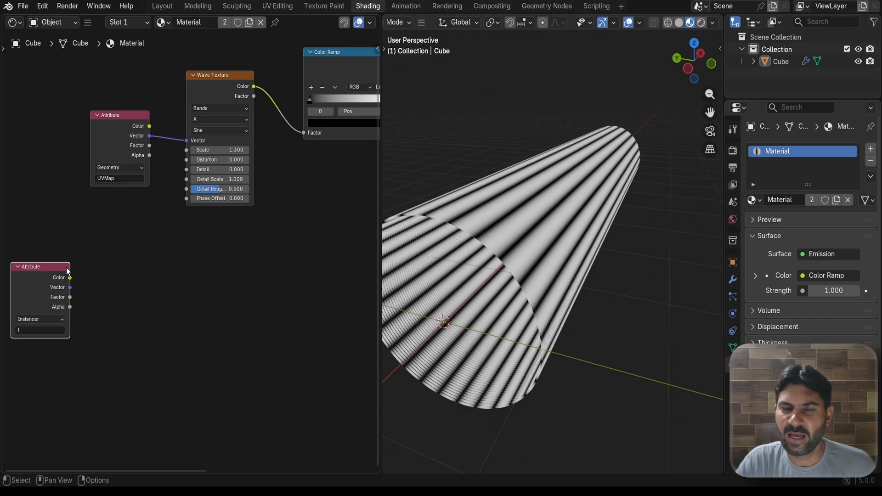
# Add a Math node beside the Instancer Attribute node and place a duplicate of it between the two
pyautogui.moveTo(191, 276); pyautogui.dragTo(194, 267, button='middle')
pyautogui.click(188, 286)
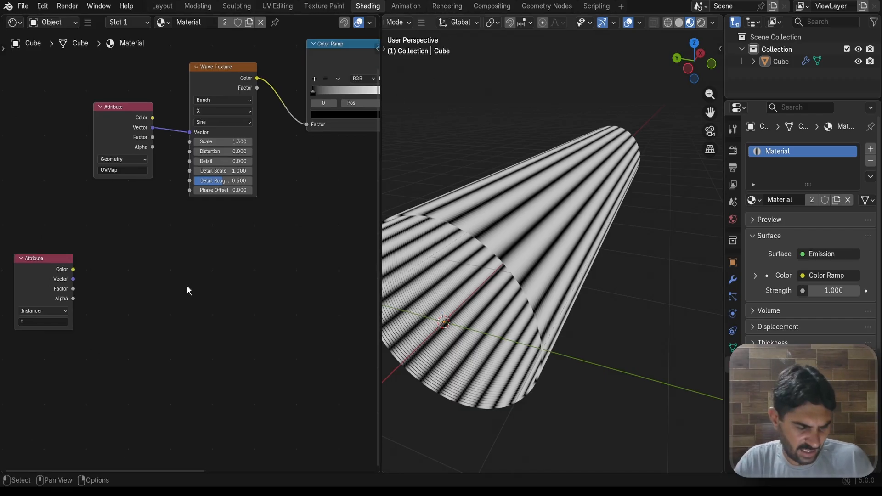
pyautogui.hotkey('shift', 'a')
pyautogui.write('mat')
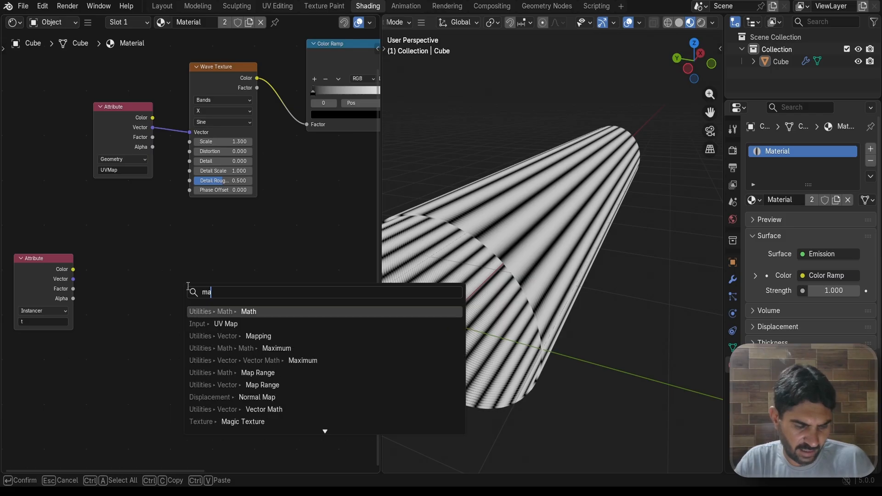
pyautogui.click(242, 311)
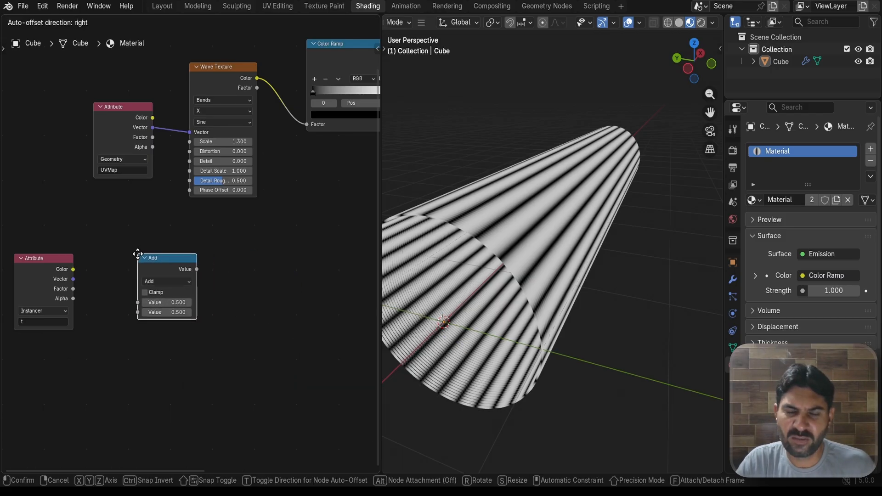
pyautogui.click(147, 254)
pyautogui.hotkey('shift', 'd')
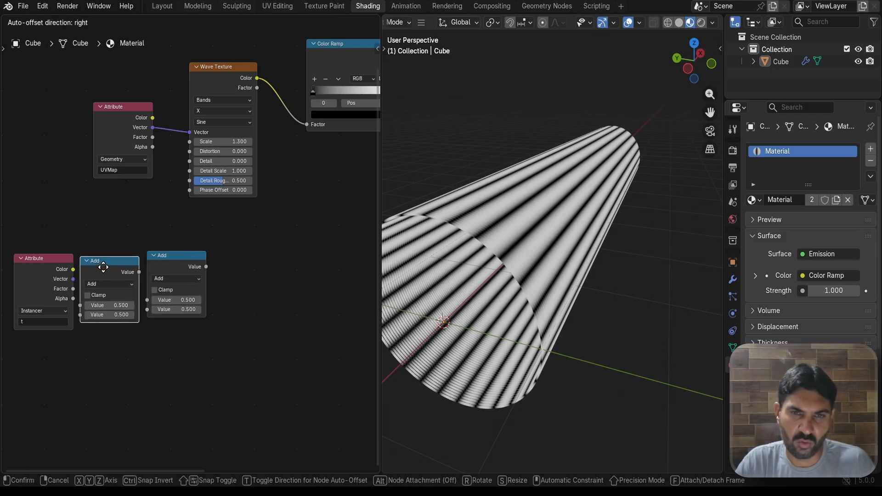
pyautogui.click(106, 264)
# Space out the Instancer Attribute and the duplicated Math node, and set that Math node's operation to Multiply
pyautogui.click(29, 269)
pyautogui.moveTo(29, 270); pyautogui.dragTo(19, 275)
pyautogui.moveTo(190, 336); pyautogui.dragTo(218, 299, button='middle')
pyautogui.moveTo(152, 228); pyautogui.dragTo(139, 230)
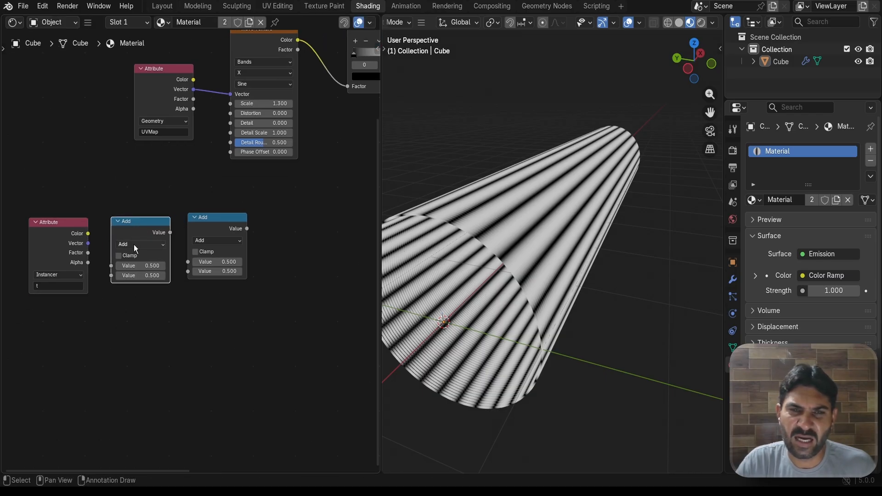
pyautogui.click(134, 245)
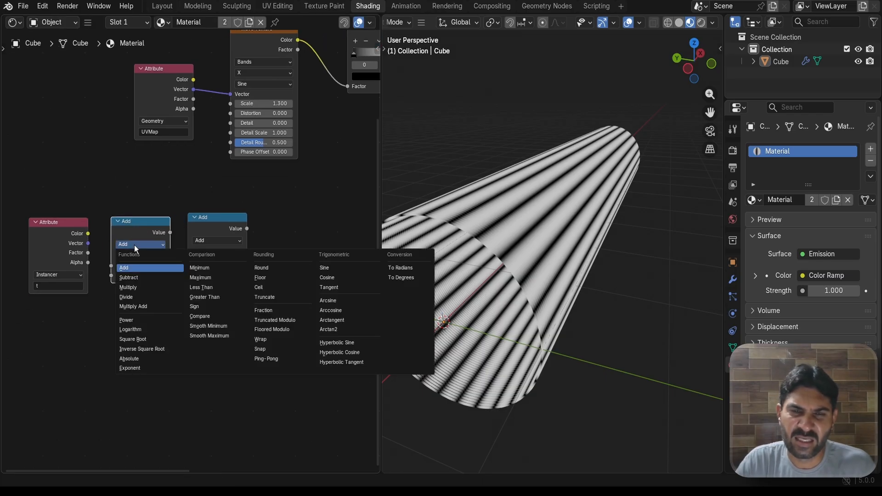
pyautogui.click(133, 285)
pyautogui.scroll(2, 84, 272)
pyautogui.moveTo(117, 328); pyautogui.dragTo(143, 318, button='middle')
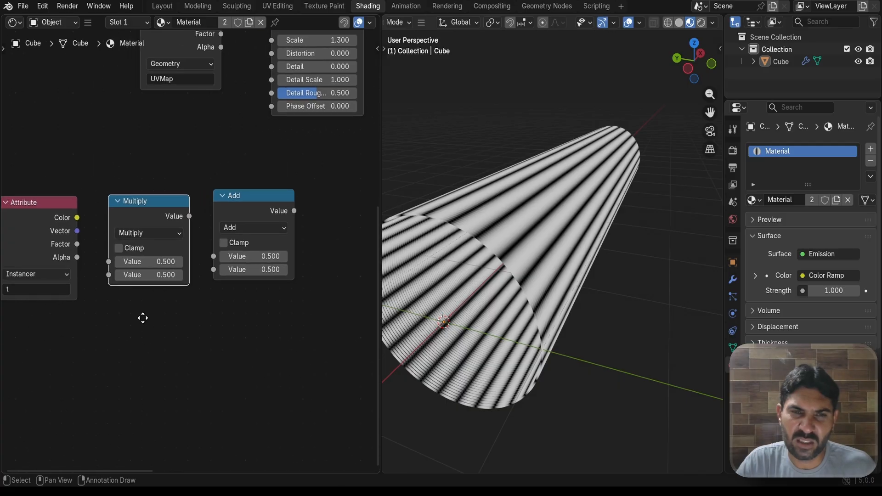
# Route the Instancer Attribute's Factor through the Multiply and Add nodes into the Wave Texture's Phase Offset, aligning Add beside Multiply
pyautogui.moveTo(76, 245); pyautogui.dragTo(100, 261)
pyautogui.scroll(2, 175, 252)
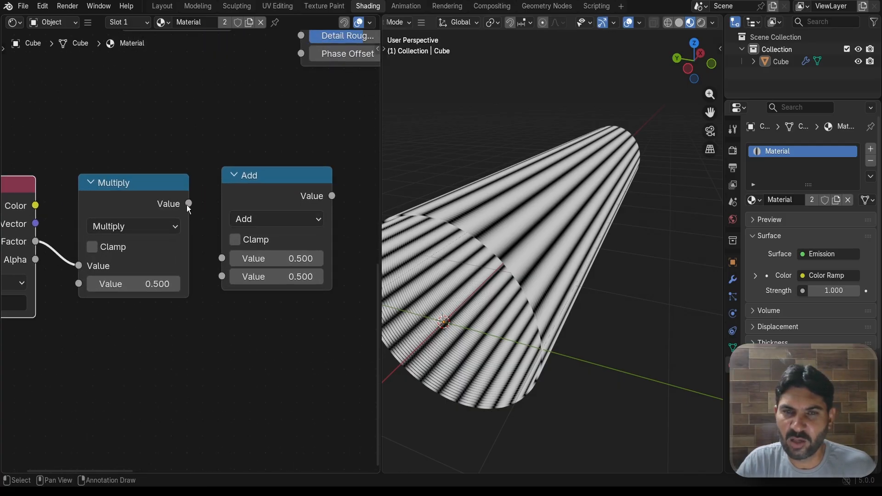
pyautogui.moveTo(186, 205); pyautogui.dragTo(212, 260)
pyautogui.scroll(-2, 262, 333)
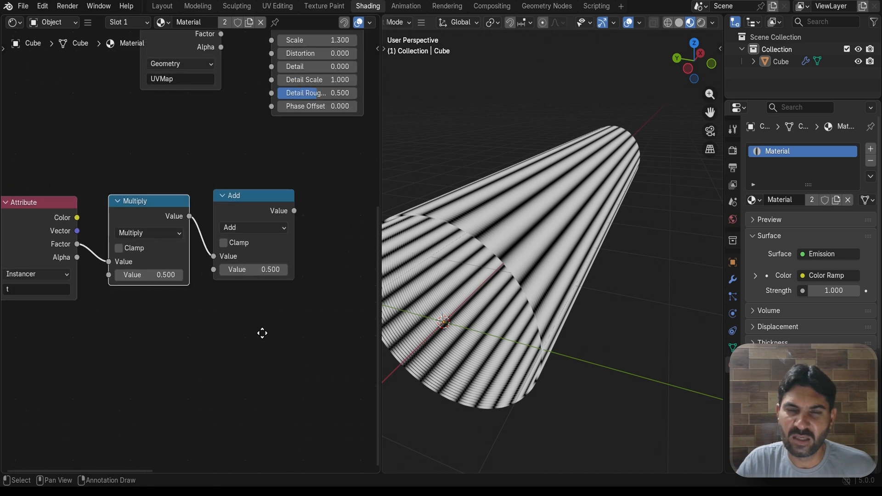
pyautogui.moveTo(263, 333); pyautogui.dragTo(223, 342, button='middle')
pyautogui.moveTo(206, 210); pyautogui.dragTo(195, 216)
pyautogui.scroll(1, 252, 207)
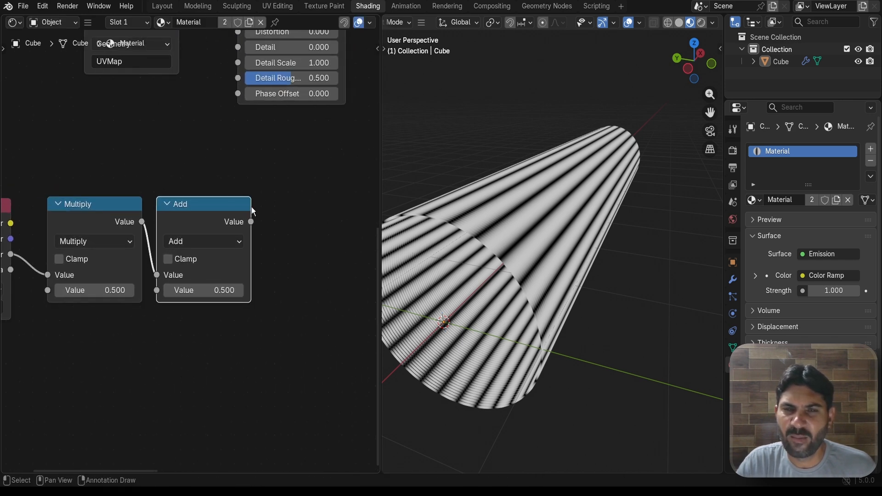
pyautogui.moveTo(252, 223); pyautogui.dragTo(238, 94)
pyautogui.moveTo(463, 207); pyautogui.dragTo(464, 238, button='middle')
# Set the Color Ramp's interpolation to B-Spline and bring its stops close together, with the black stop at 0.785
pyautogui.scroll(-4, 313, 159)
pyautogui.moveTo(287, 184); pyautogui.dragTo(124, 308, button='middle')
pyautogui.scroll(3, 236, 222)
pyautogui.moveTo(265, 213); pyautogui.dragTo(235, 280, button='middle')
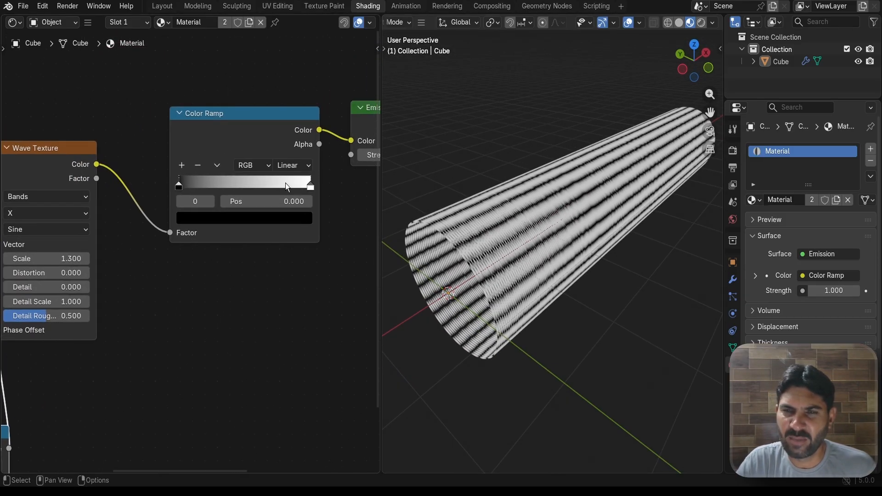
pyautogui.click(288, 168)
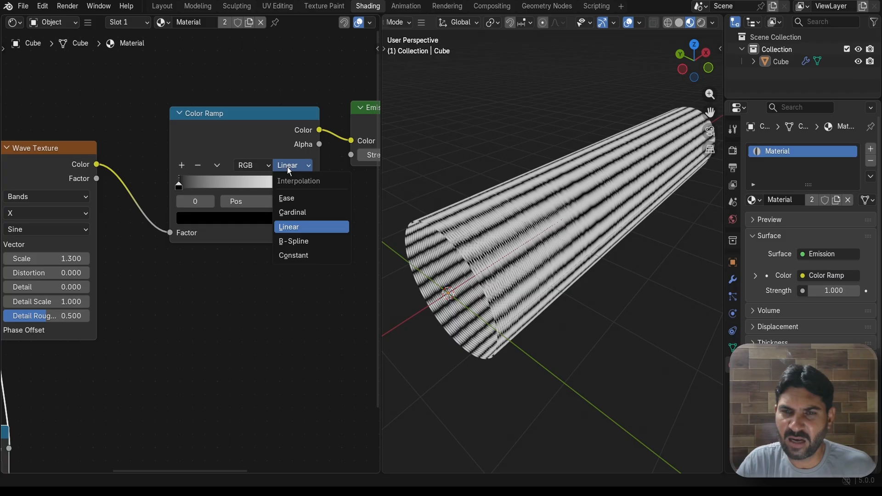
pyautogui.click(297, 242)
pyautogui.scroll(2, 193, 248)
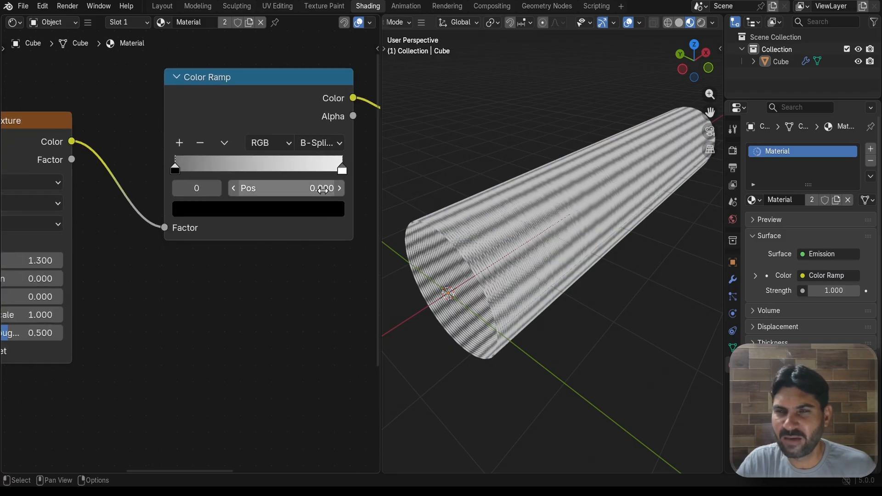
pyautogui.moveTo(184, 168); pyautogui.dragTo(307, 170)
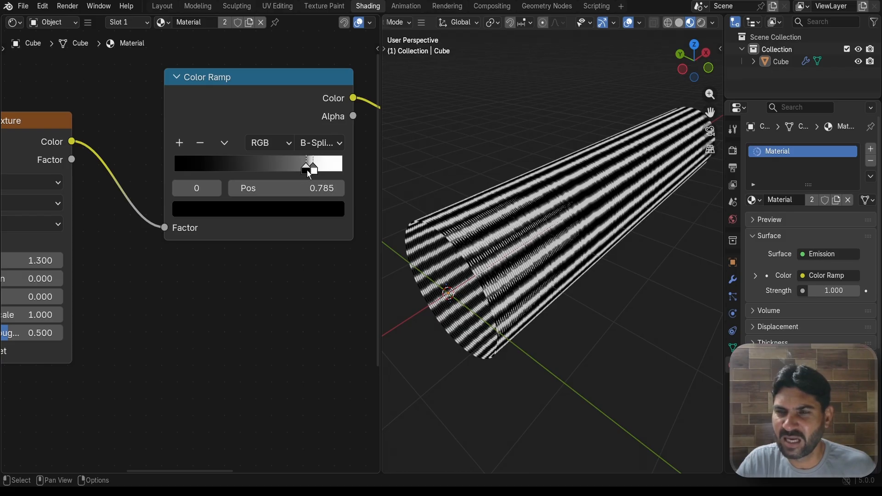
# Set the Wave Texture's Scale to 0.2
pyautogui.scroll(-2, 214, 250)
pyautogui.moveTo(198, 276); pyautogui.dragTo(334, 208, button='middle')
pyautogui.scroll(3, 316, 208)
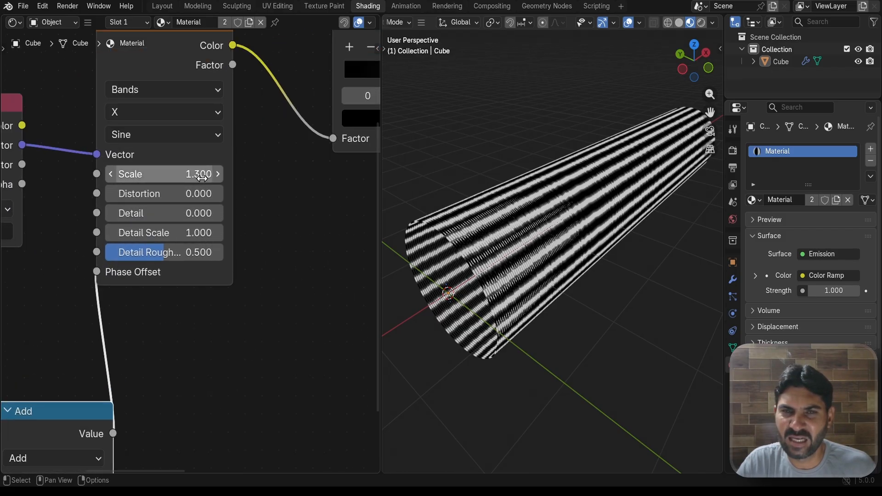
pyautogui.scroll(-1, 271, 214)
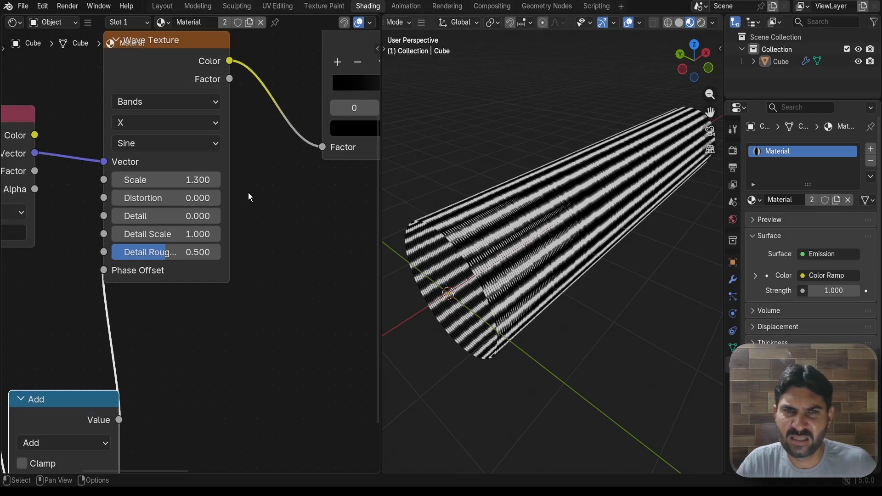
pyautogui.moveTo(205, 180)
pyautogui.mouseDown()
pyautogui.moveTo(158, 179)
pyautogui.moveTo(189, 181)
pyautogui.mouseUp()
pyautogui.click(189, 182)
pyautogui.press('BackSpace')
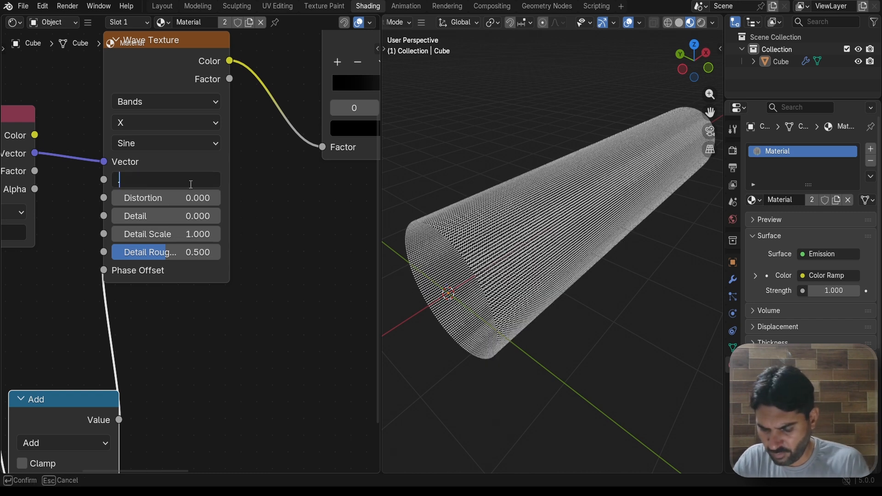
pyautogui.write('.2')
pyautogui.press('Return')
pyautogui.moveTo(437, 225); pyautogui.dragTo(543, 208, button='middle')
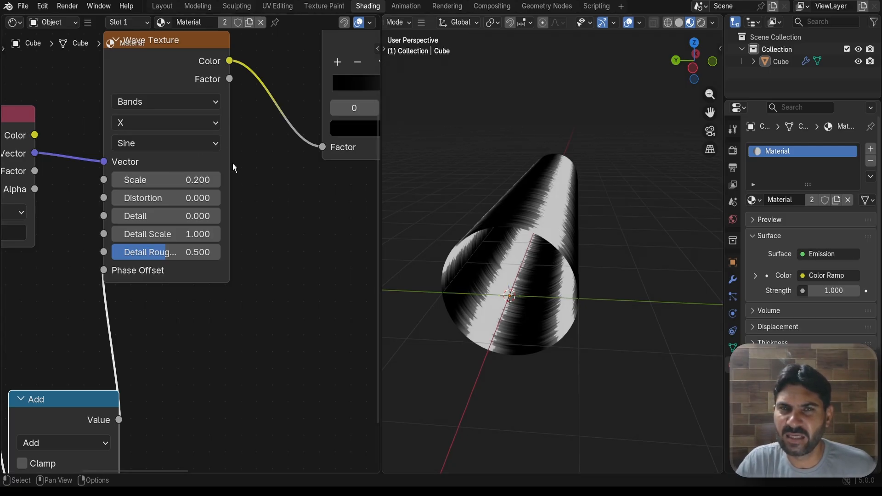
# Change the Wave Texture's wave profile to Saw and view the tube from another angle
pyautogui.scroll(-1, 214, 136)
pyautogui.click(188, 152)
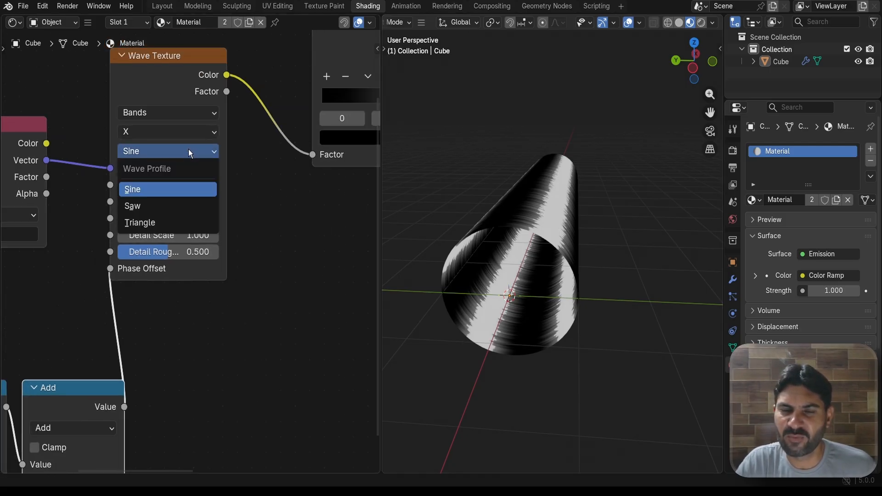
pyautogui.click(167, 205)
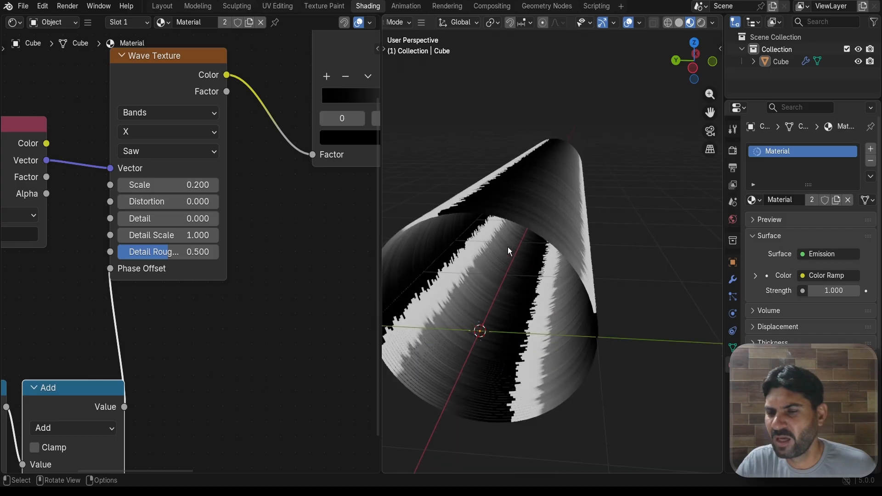
pyautogui.moveTo(508, 247); pyautogui.dragTo(469, 258, button='middle')
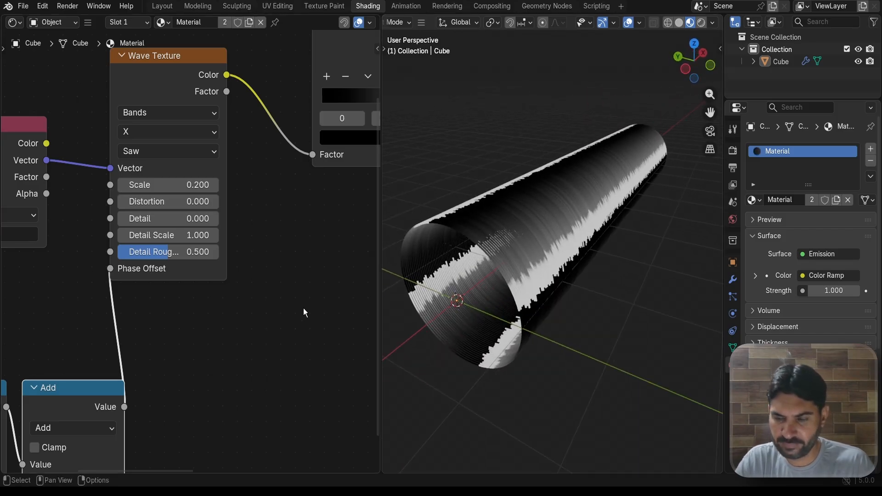
# Set the second value of the Add node feeding the Phase Offset to 0
pyautogui.scroll(-3, 189, 346)
pyautogui.moveTo(189, 346); pyautogui.dragTo(300, 263, button='middle')
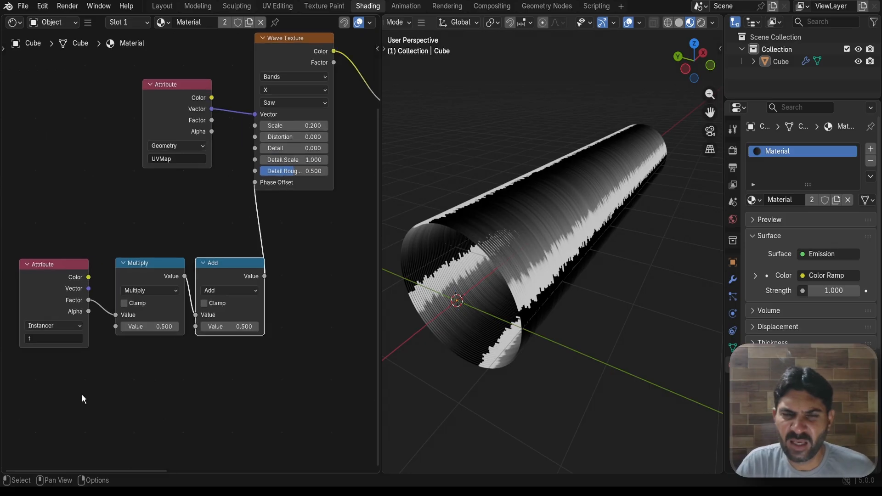
pyautogui.scroll(2, 82, 395)
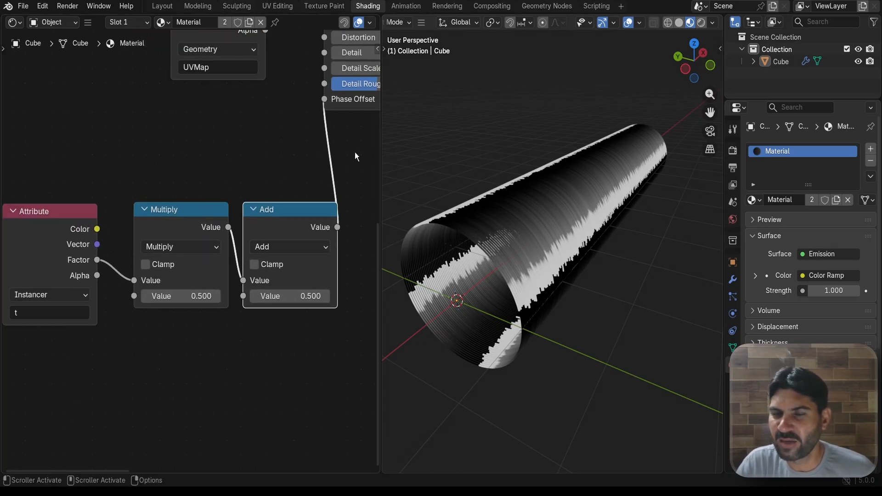
pyautogui.moveTo(489, 212); pyautogui.dragTo(533, 194, button='middle')
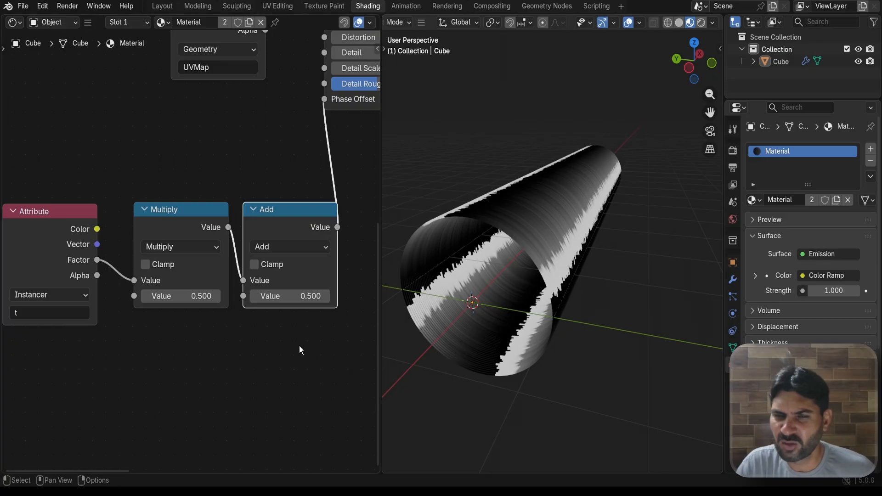
pyautogui.moveTo(299, 351); pyautogui.dragTo(250, 340, button='middle')
pyautogui.click(276, 285)
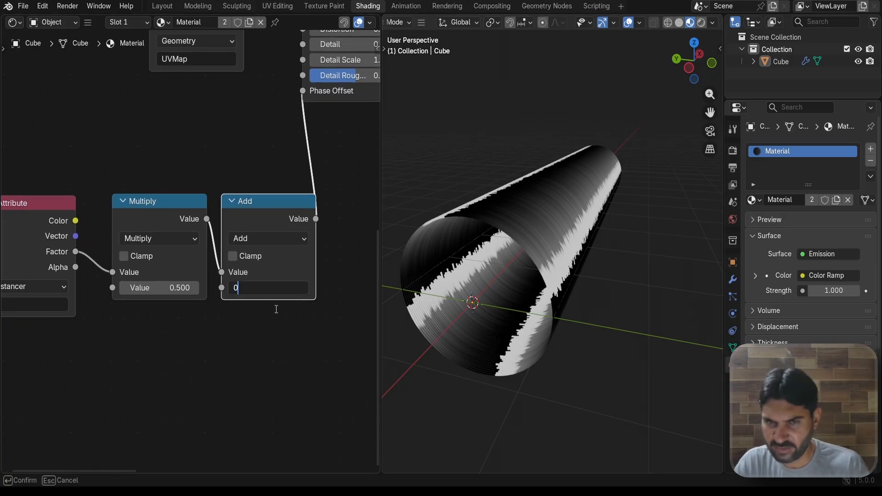
pyautogui.write('0')
pyautogui.press('Return')
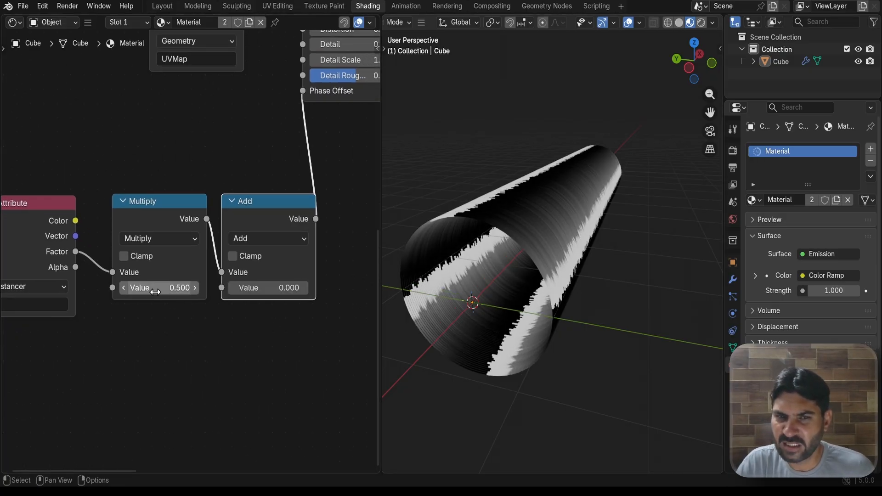
# Try larger second values in the Multiply node, and set the value to 10
pyautogui.moveTo(155, 292); pyautogui.dragTo(198, 293)
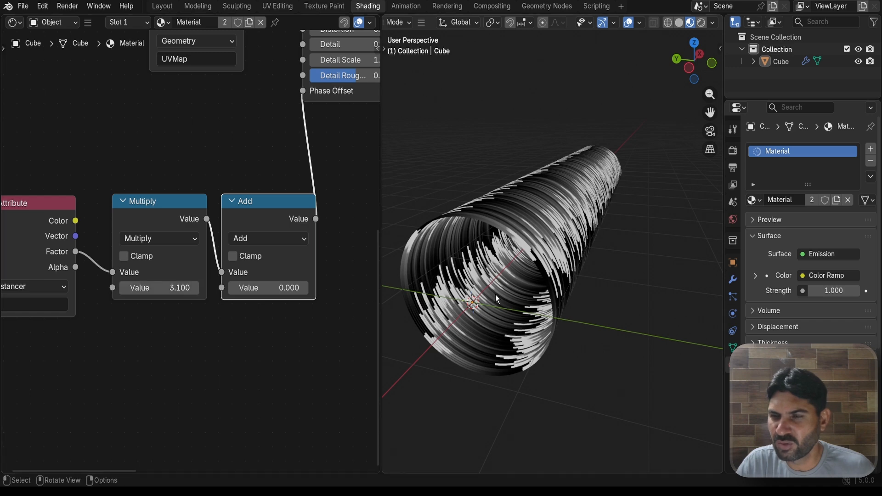
pyautogui.moveTo(556, 309); pyautogui.dragTo(517, 314, button='middle')
pyautogui.scroll(3, 504, 247)
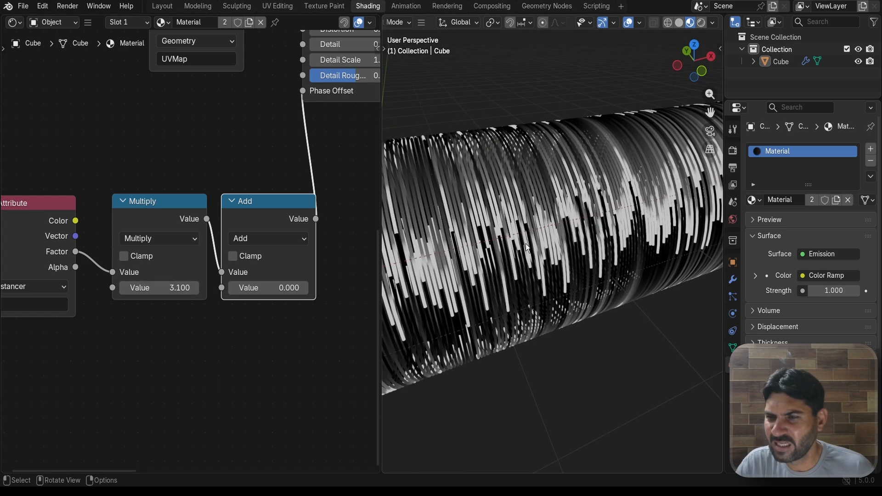
pyautogui.moveTo(525, 244); pyautogui.dragTo(481, 267, button='middle')
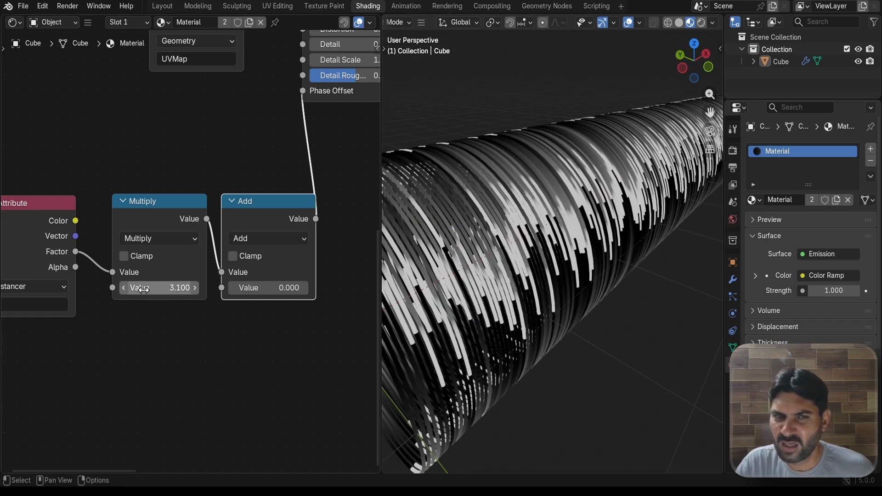
pyautogui.moveTo(147, 290); pyautogui.dragTo(204, 290)
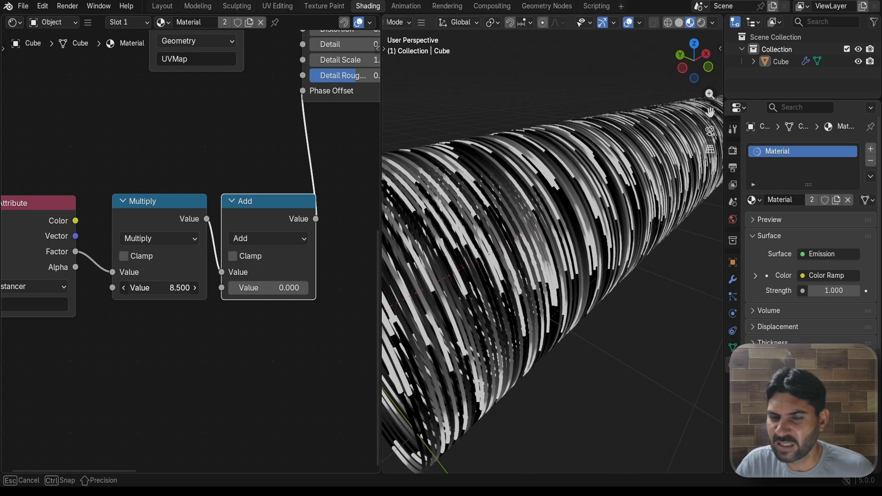
pyautogui.click(149, 291)
pyautogui.write('10')
pyautogui.press('Return')
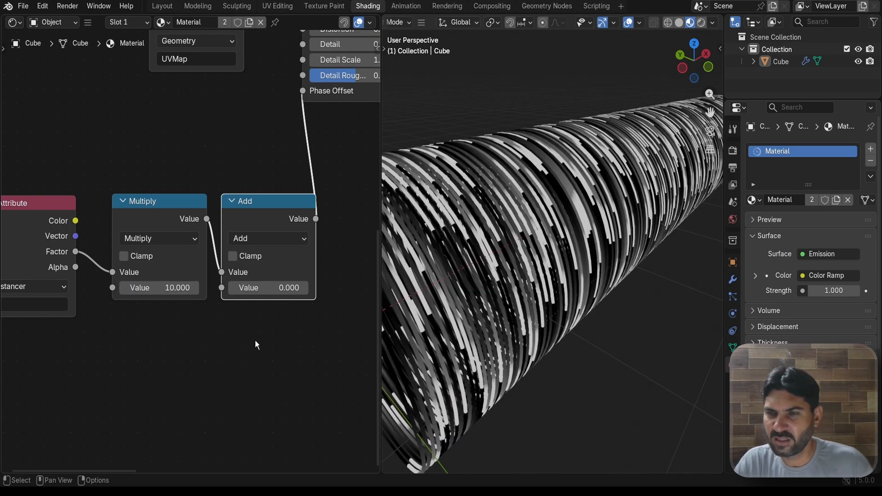
# Examine the randomly offset streaks on the tube up close and review the complete material node tree
pyautogui.moveTo(525, 275); pyautogui.dragTo(523, 227, button='middle')
pyautogui.scroll(4, 512, 246)
pyautogui.scroll(-5, 528, 235)
pyautogui.scroll(3, 531, 238)
pyautogui.scroll(-3, 531, 234)
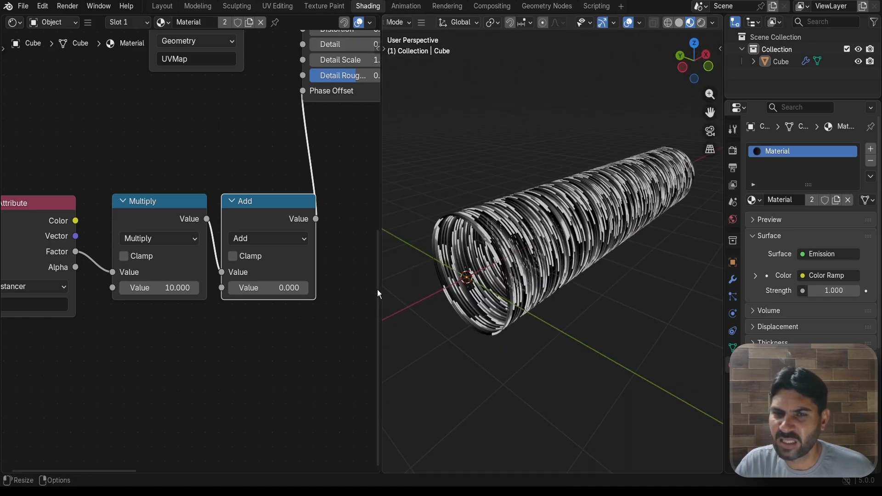
pyautogui.scroll(-4, 274, 288)
pyautogui.scroll(-2, 326, 204)
pyautogui.moveTo(281, 260); pyautogui.dragTo(162, 337, button='middle')
pyautogui.scroll(-2, 268, 272)
pyautogui.scroll(-1, 234, 306)
pyautogui.scroll(4, 520, 224)
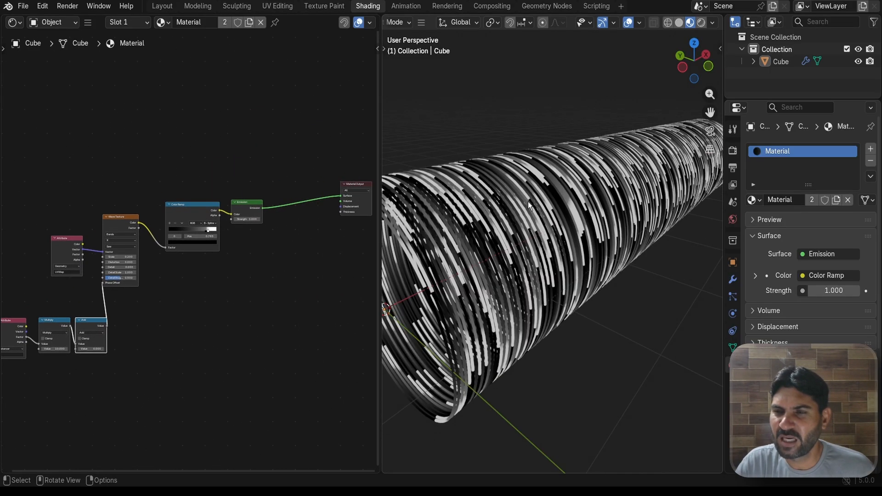
pyautogui.scroll(-2, 264, 280)
pyautogui.scroll(4, 264, 280)
pyautogui.scroll(-4, 261, 279)
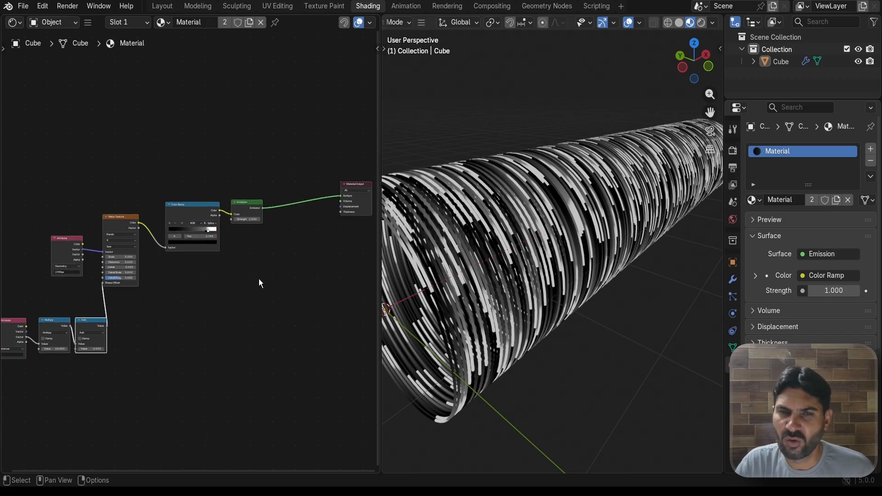
pyautogui.moveTo(247, 306); pyautogui.dragTo(308, 263, button='middle')
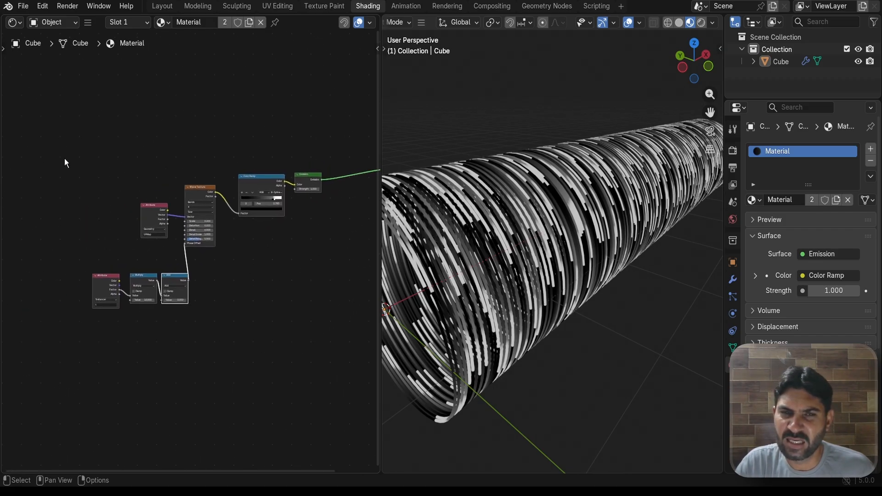
# Duplicate both Attribute nodes, Multiply, Add, Wave Texture and Color Ramp together, and place the copy above the original chain
pyautogui.moveTo(45, 158); pyautogui.dragTo(268, 340)
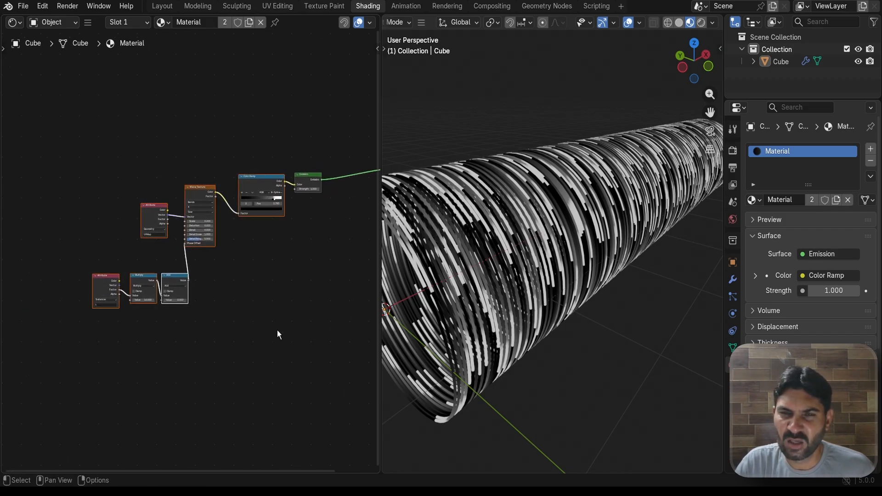
pyautogui.scroll(4, 302, 285)
pyautogui.moveTo(274, 297); pyautogui.dragTo(232, 360, button='middle')
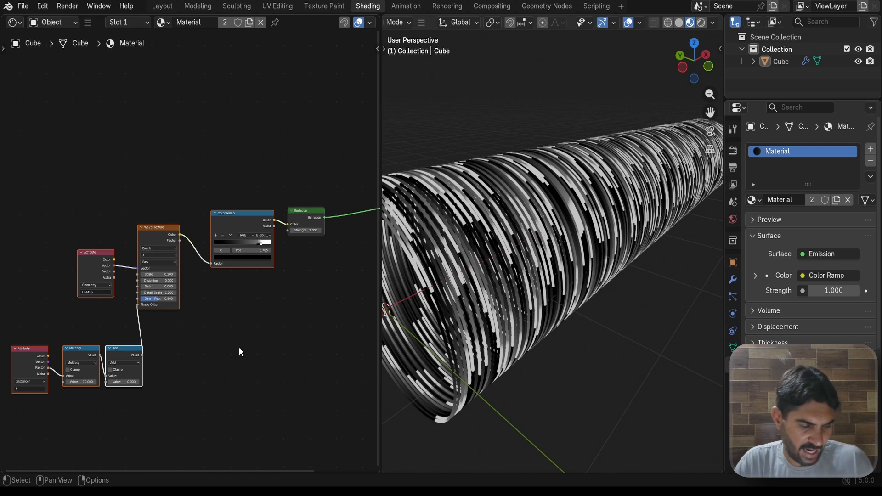
pyautogui.hotkey('shift', 'd')
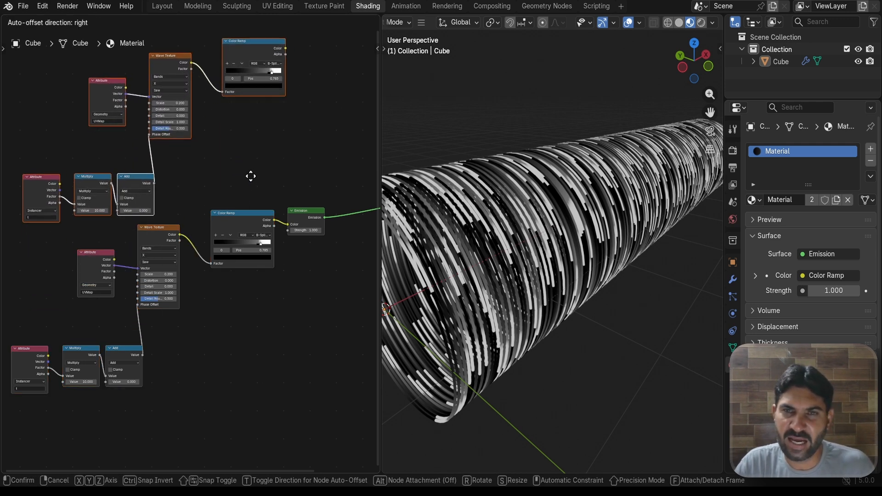
pyautogui.click(239, 177)
pyautogui.scroll(1, 285, 297)
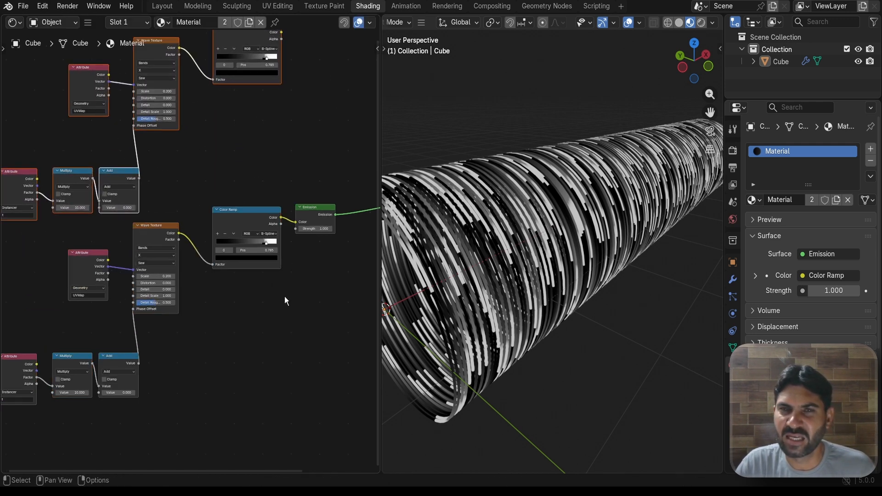
# Add a Mix Shader between the Emission and Material Output, with the Emission feeding its second Shader input
pyautogui.scroll(-1, 285, 299)
pyautogui.moveTo(282, 315); pyautogui.dragTo(192, 343, button='middle')
pyautogui.click(249, 305)
pyautogui.scroll(4, 249, 305)
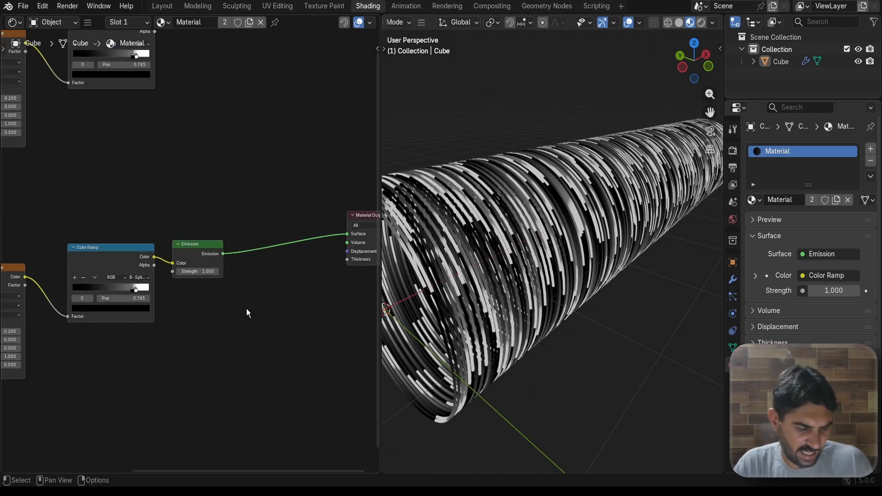
pyautogui.hotkey('shift', 'a')
pyautogui.write('m')
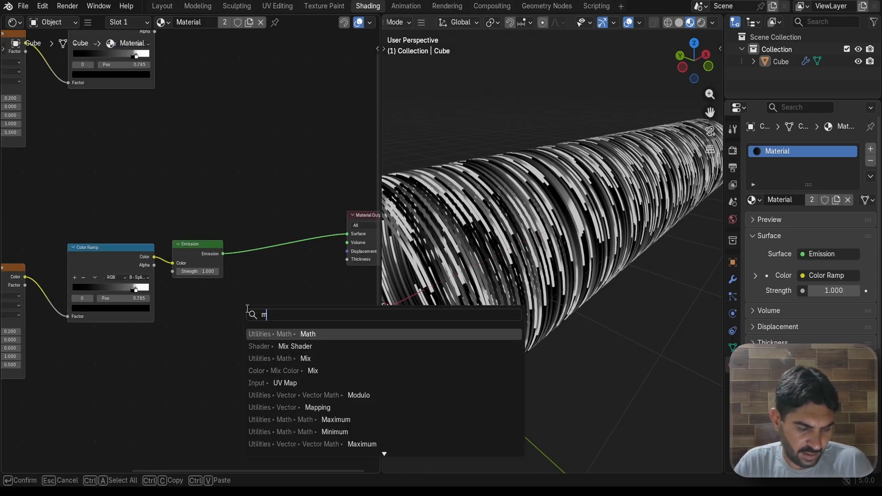
pyautogui.write('ix')
pyautogui.click(310, 370)
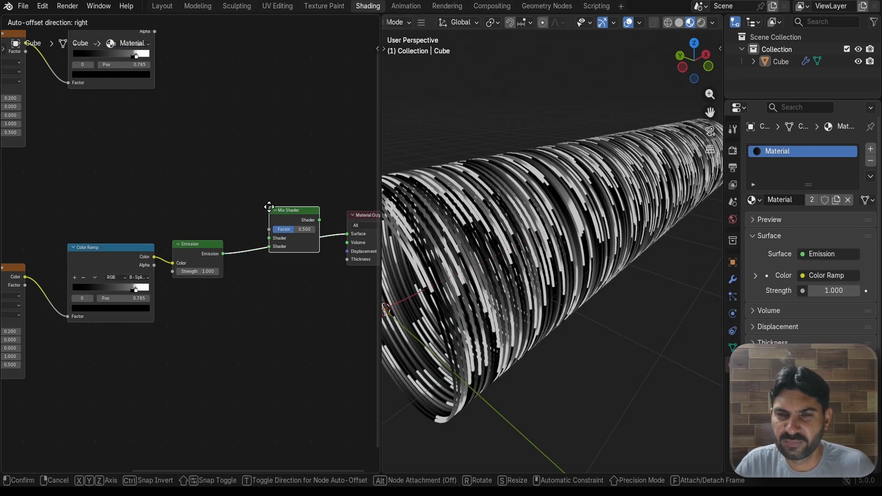
pyautogui.click(269, 207)
pyautogui.scroll(2, 285, 229)
pyautogui.moveTo(297, 234); pyautogui.dragTo(297, 244)
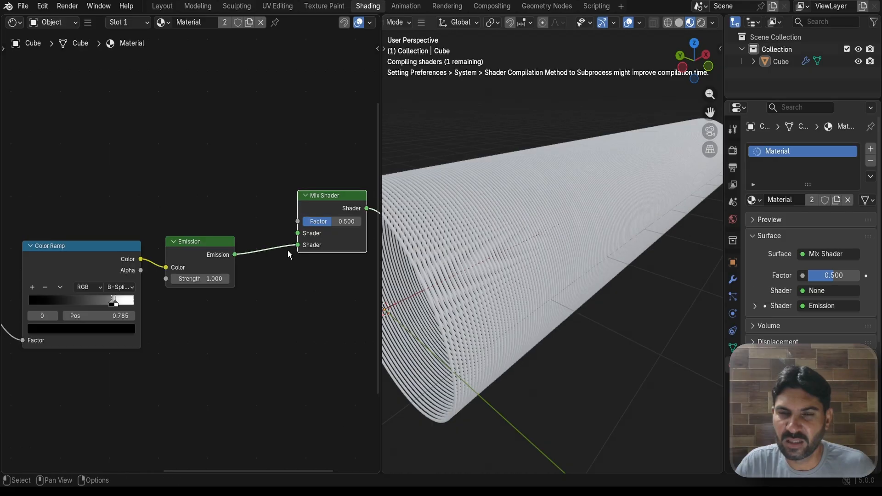
# Add a second Emission node above the first and feed its Color from the duplicated Color Ramp
pyautogui.scroll(-1, 270, 294)
pyautogui.moveTo(263, 304); pyautogui.dragTo(242, 352, button='middle')
pyautogui.click(212, 224)
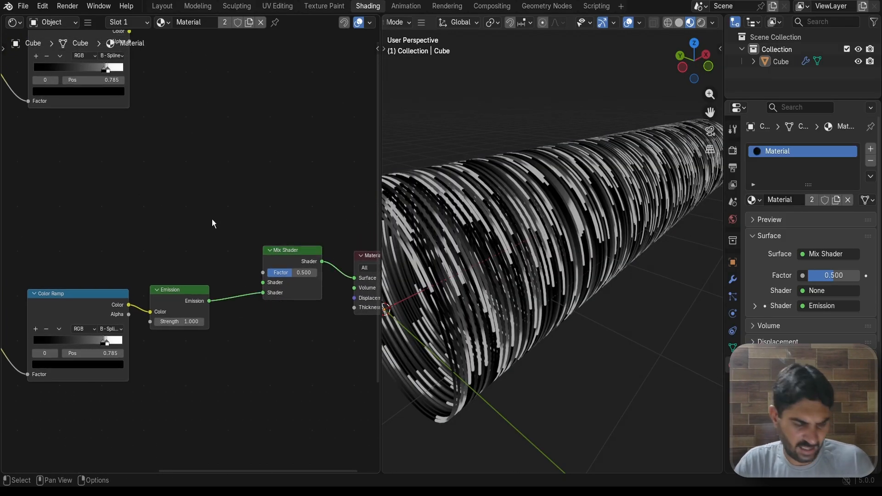
pyautogui.hotkey('shift', 'a')
pyautogui.write('e')
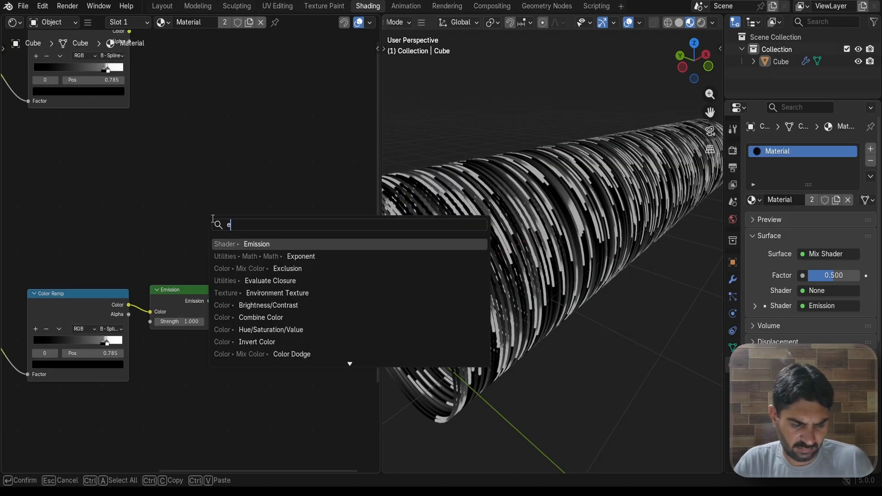
pyautogui.write('m')
pyautogui.press('Return')
pyautogui.click(158, 221)
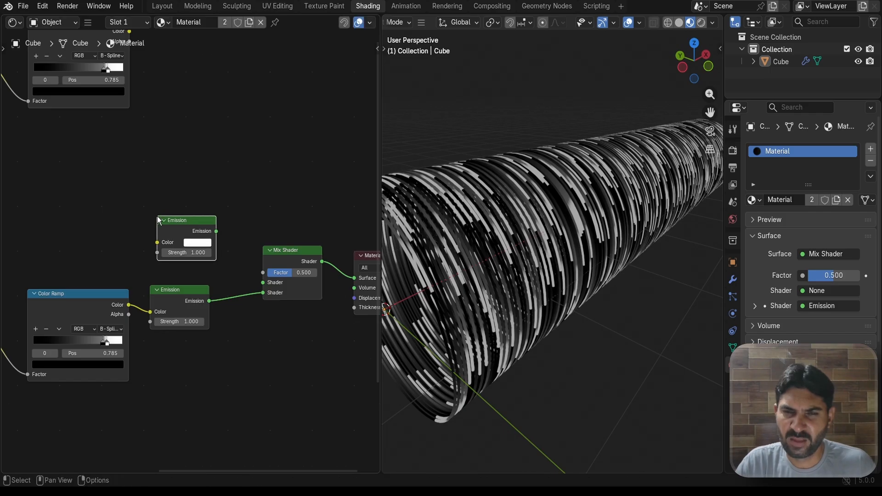
pyautogui.moveTo(206, 145); pyautogui.dragTo(230, 159, button='middle')
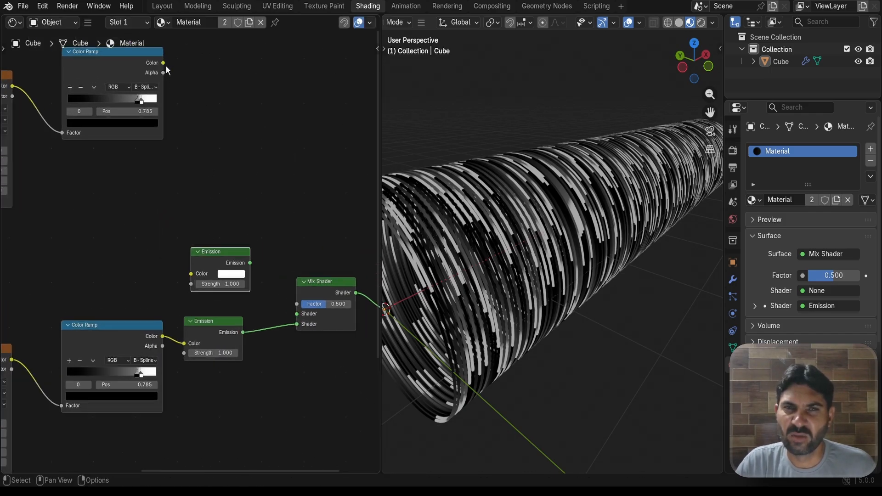
pyautogui.moveTo(164, 62); pyautogui.dragTo(191, 274)
# Connect the new Emission to the Mix Shader's first Shader input and check the mixed pattern on the tube
pyautogui.scroll(1, 284, 228)
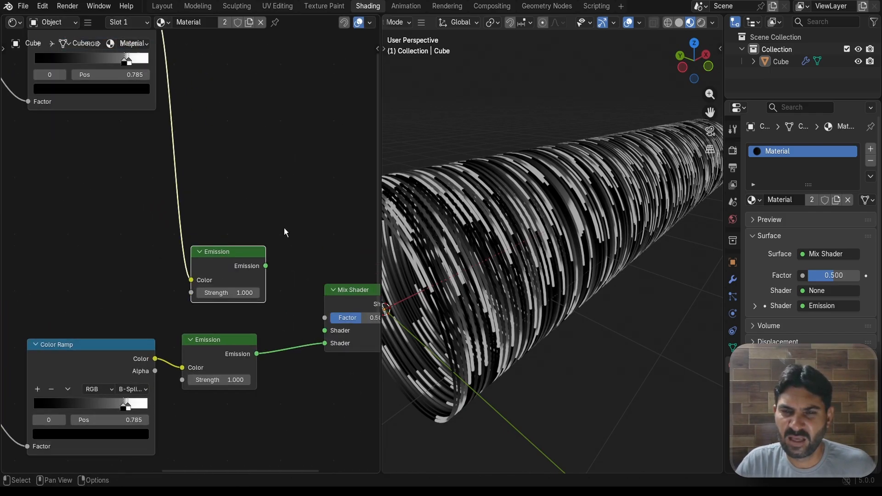
pyautogui.moveTo(284, 228); pyautogui.dragTo(211, 192, button='middle')
pyautogui.moveTo(194, 230); pyautogui.dragTo(210, 230)
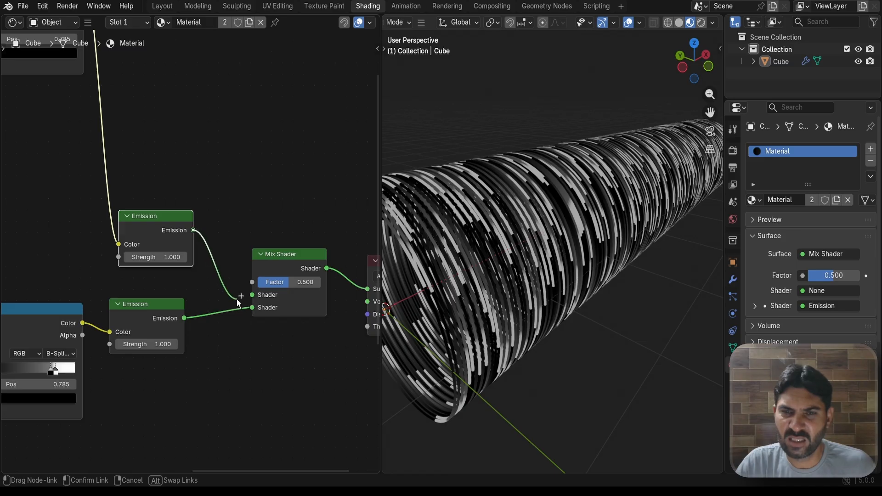
pyautogui.moveTo(244, 302); pyautogui.dragTo(250, 307)
pyautogui.scroll(2, 429, 236)
pyautogui.scroll(-1, 247, 213)
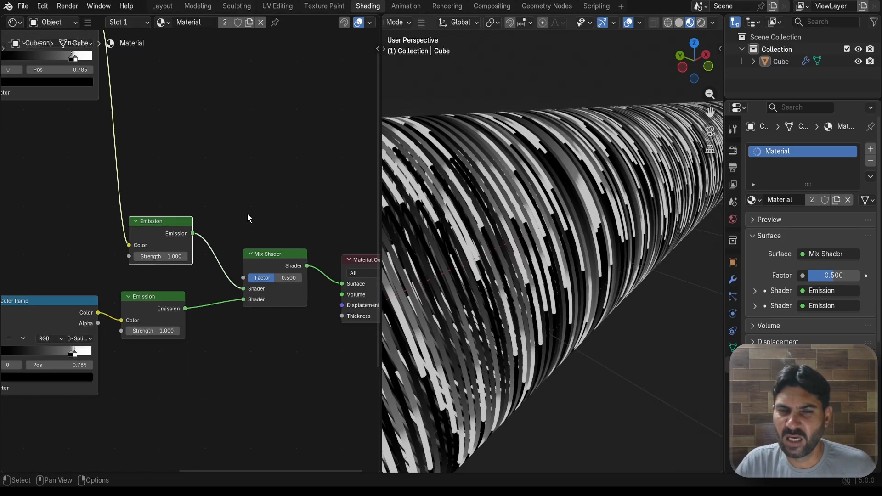
pyautogui.scroll(-2, 145, 192)
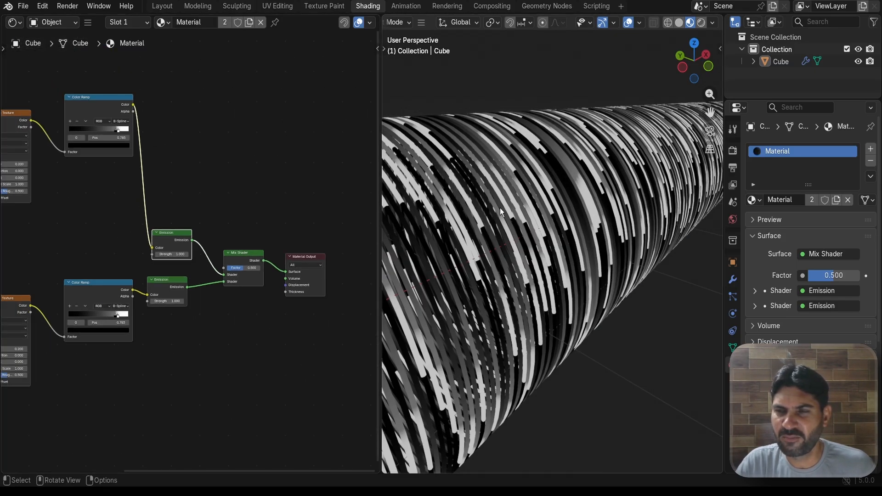
pyautogui.scroll(-3, 208, 186)
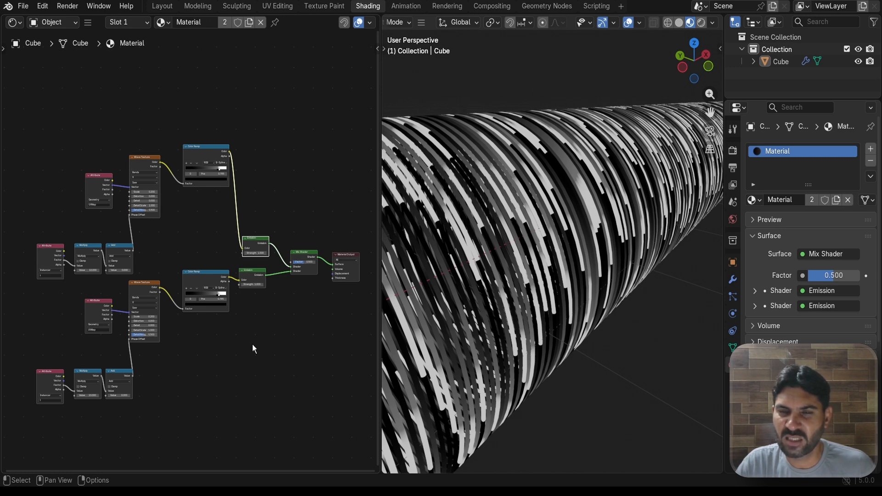
# Raise the strength of the original Emission node, fed by the lower Color Ramp, to 10.8
pyautogui.scroll(3, 264, 348)
pyautogui.moveTo(291, 357); pyautogui.dragTo(171, 355, button='middle')
pyautogui.scroll(2, 150, 346)
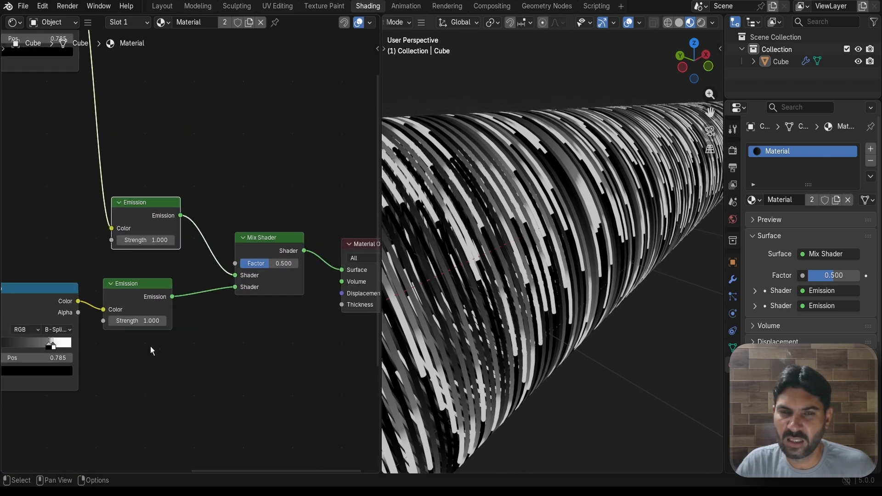
pyautogui.scroll(3, 150, 346)
pyautogui.moveTo(197, 291); pyautogui.dragTo(285, 291)
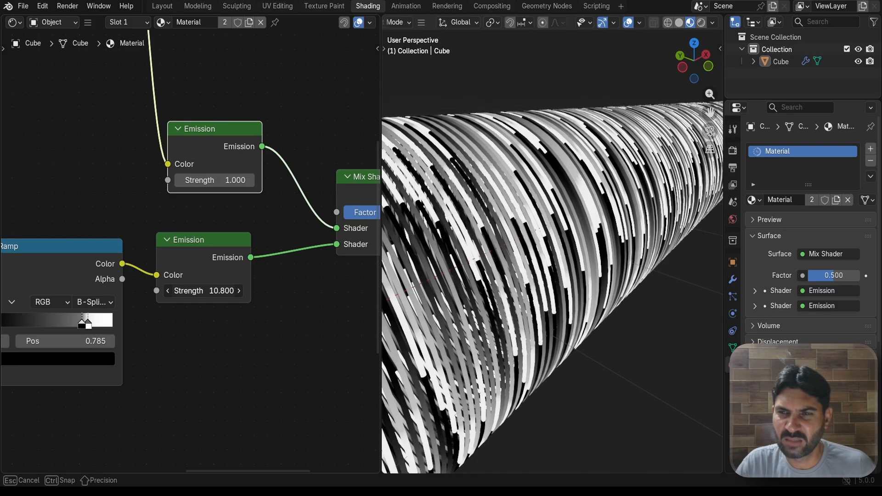
pyautogui.scroll(-2, 275, 257)
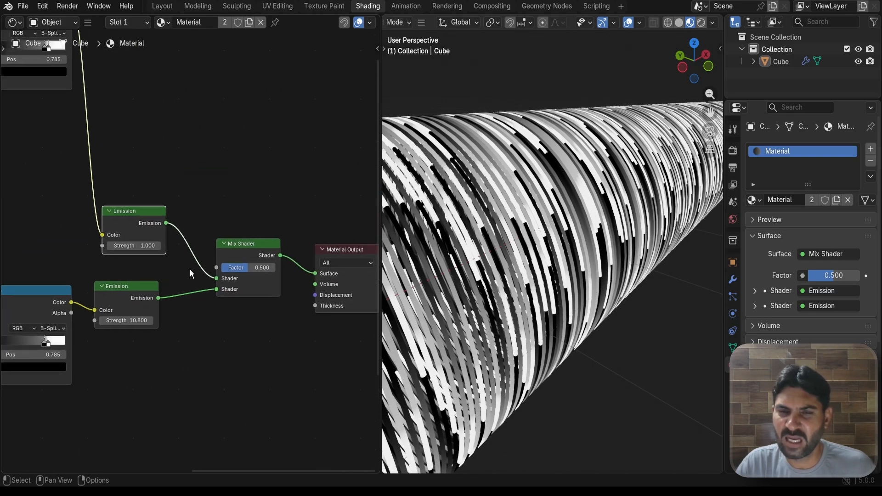
# Reposition the Mix Shader between the Emission nodes and the Material Output, and inspect the brighter streaks along the tube
pyautogui.scroll(2, 190, 273)
pyautogui.moveTo(243, 257); pyautogui.dragTo(252, 229)
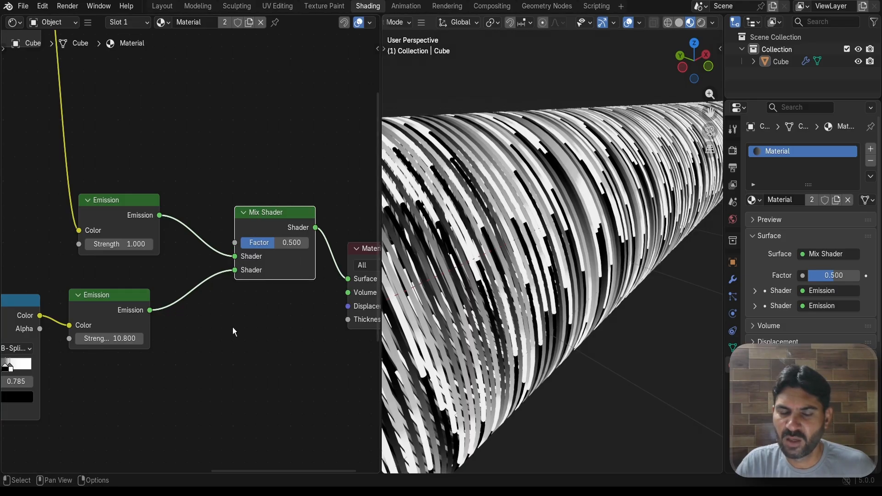
pyautogui.scroll(-2, 233, 329)
pyautogui.moveTo(232, 329); pyautogui.dragTo(199, 371, button='middle')
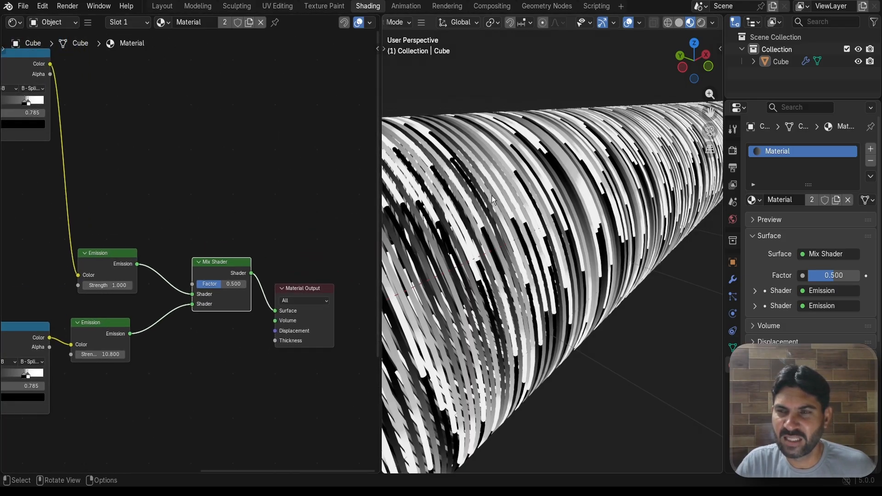
pyautogui.scroll(1, 488, 211)
pyautogui.scroll(-2, 488, 212)
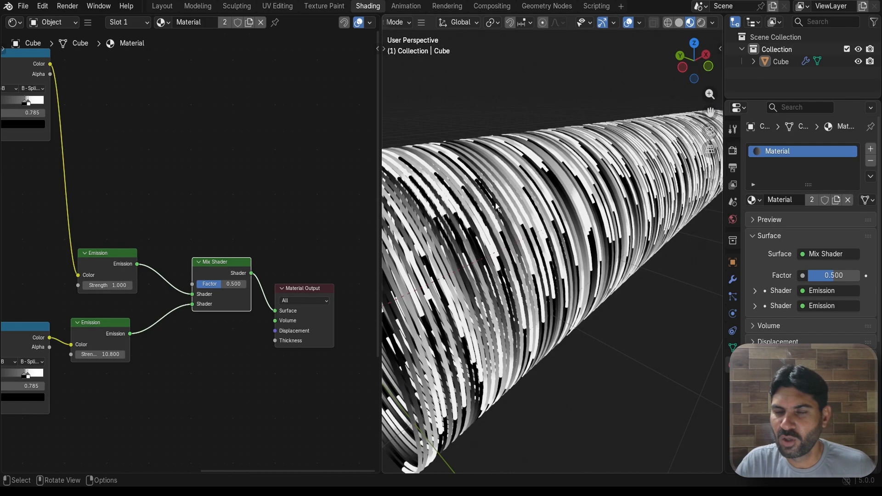
pyautogui.moveTo(532, 208); pyautogui.dragTo(521, 244, button='middle')
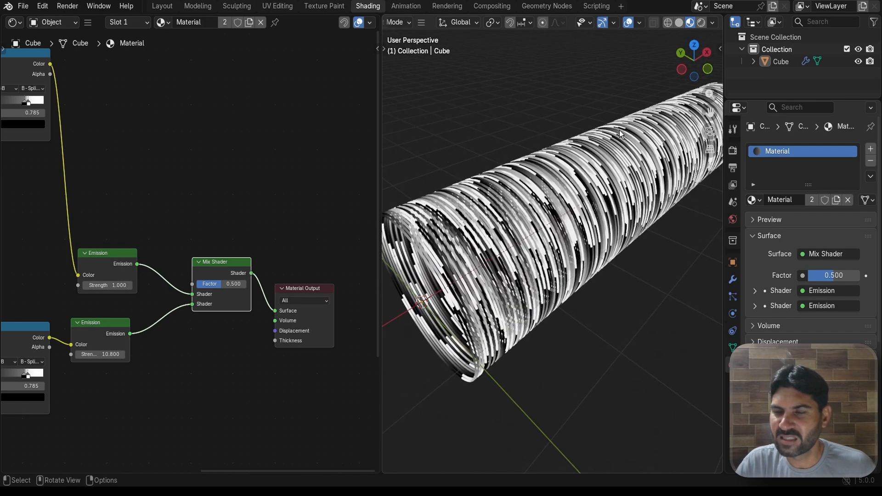
pyautogui.scroll(1, 239, 174)
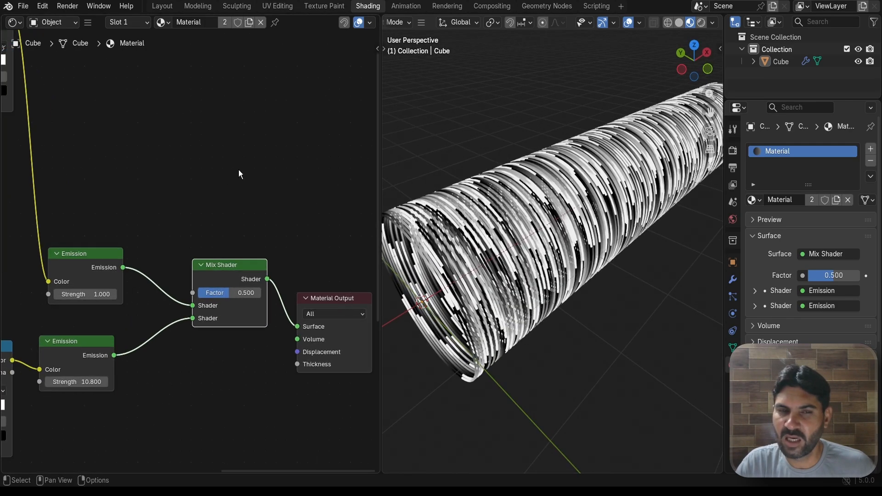
pyautogui.scroll(-2, 239, 205)
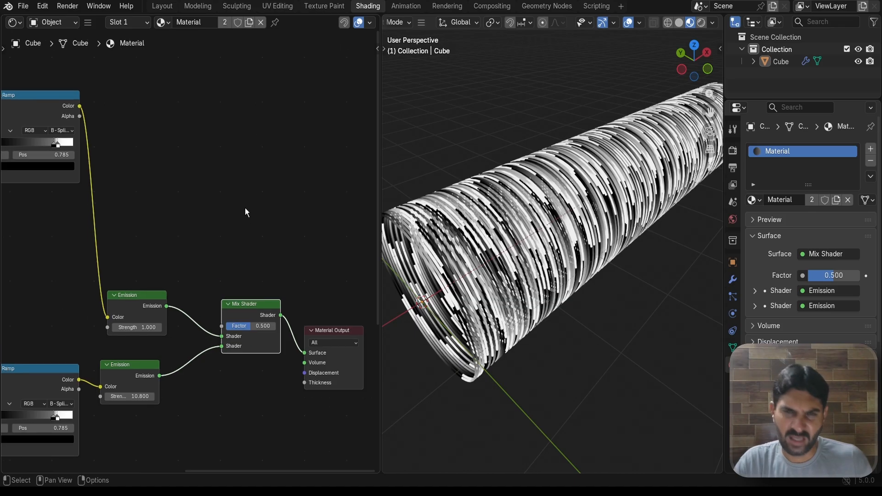
# Add an Attribute node above the Emission nodes and shift the duplicated Color Ramp aside to make room for it
pyautogui.hotkey('shift', 'a')
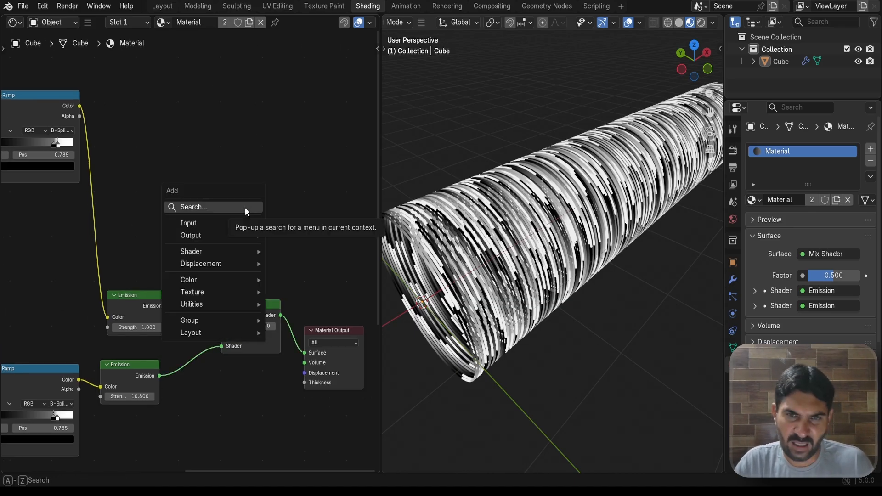
pyautogui.write('at')
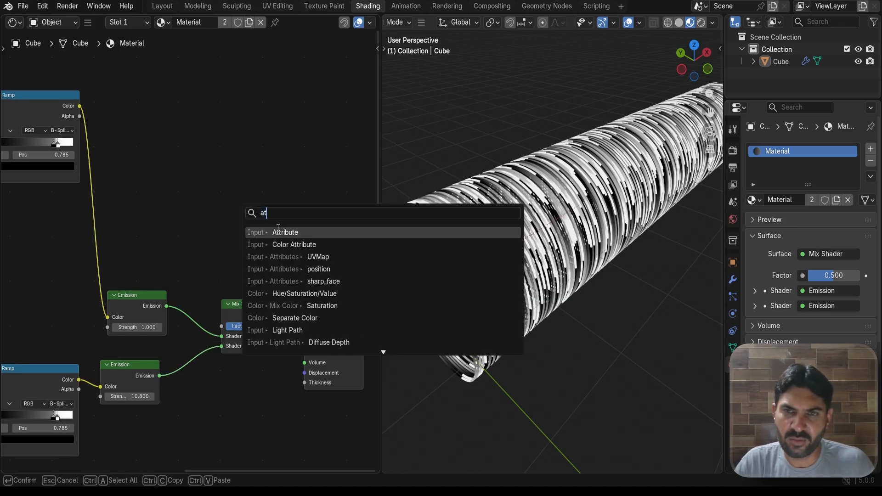
pyautogui.press('Return')
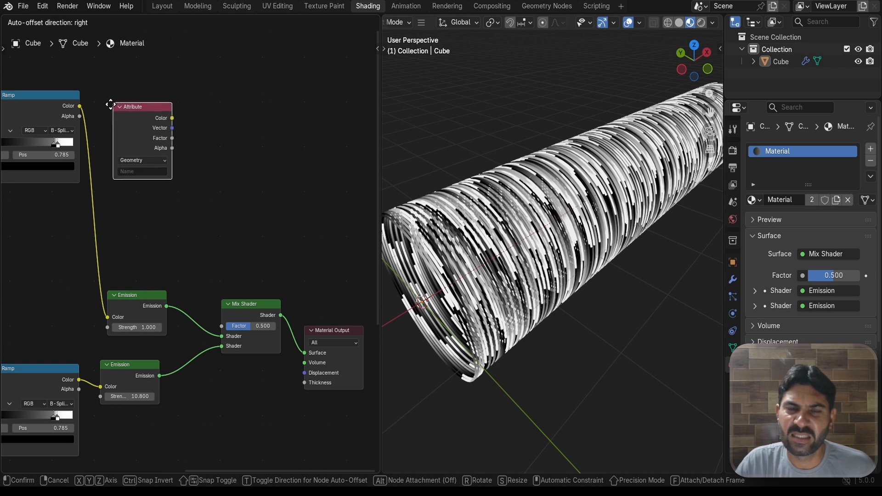
pyautogui.click(110, 105)
pyautogui.scroll(-2, 209, 185)
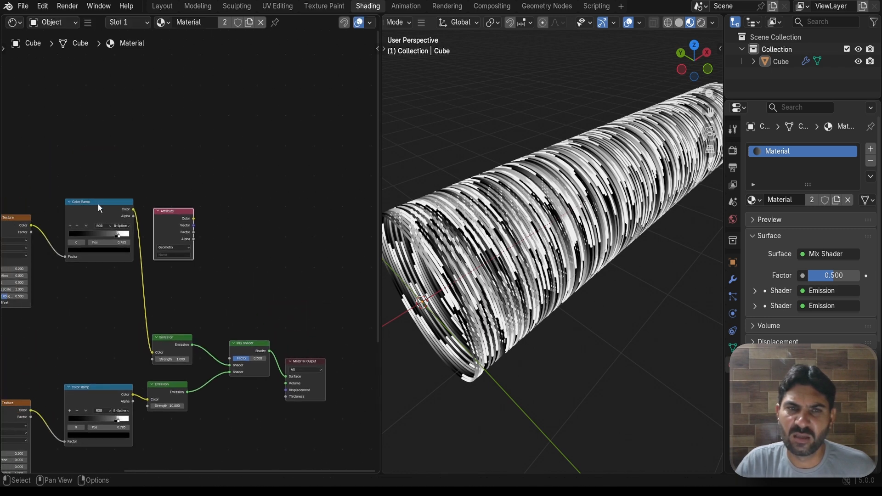
pyautogui.moveTo(98, 204); pyautogui.dragTo(76, 223)
pyautogui.scroll(2, 192, 204)
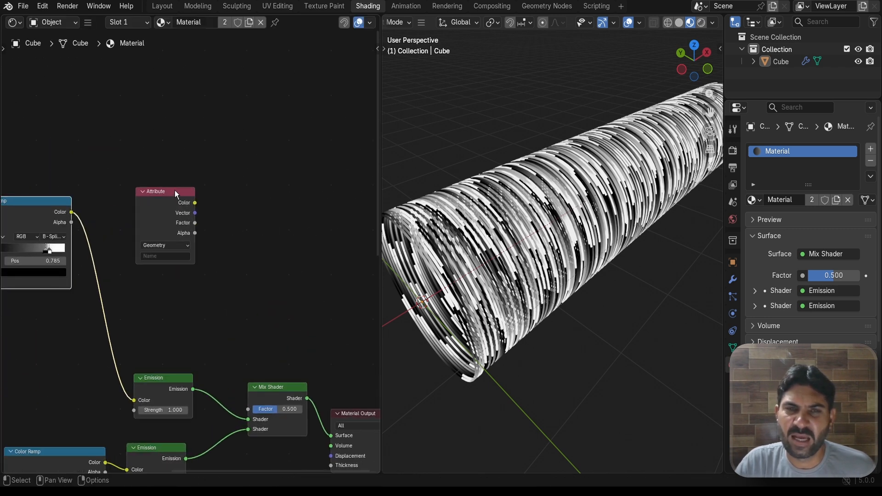
pyautogui.moveTo(159, 195); pyautogui.dragTo(145, 201)
# Set the new Attribute node's type to Instancer
pyautogui.scroll(5, 199, 246)
pyautogui.moveTo(215, 238); pyautogui.dragTo(237, 176, button='middle')
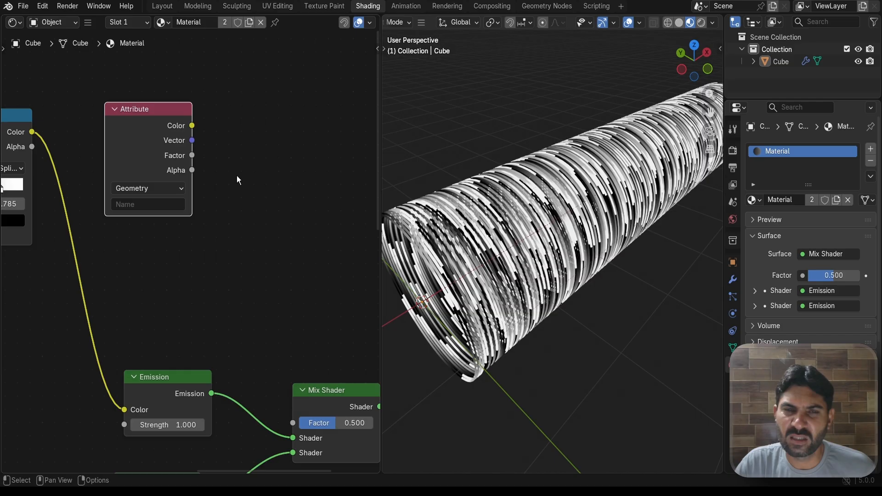
pyautogui.click(177, 192)
pyautogui.click(165, 250)
pyautogui.scroll(1, 184, 244)
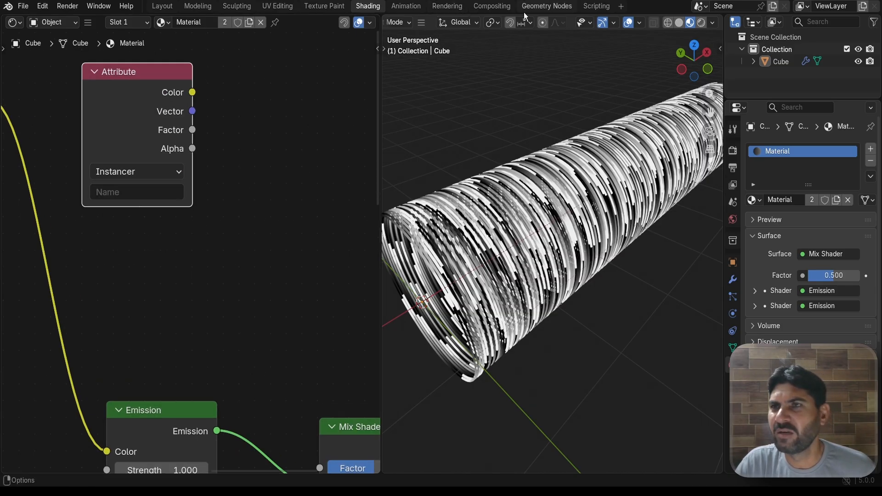
# In the geometry node tree, rename the attribute stored by the second Store Named Attribute node to "s"
pyautogui.click(538, 7)
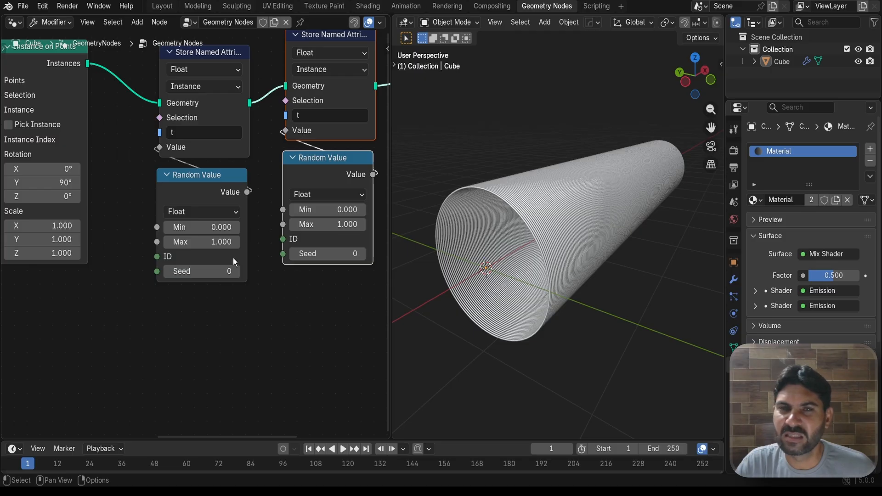
pyautogui.scroll(-4, 233, 262)
pyautogui.moveTo(261, 268); pyautogui.dragTo(256, 286, button='middle')
pyautogui.scroll(4, 246, 244)
pyautogui.scroll(-2, 255, 171)
pyautogui.moveTo(247, 172); pyautogui.dragTo(187, 222, button='middle')
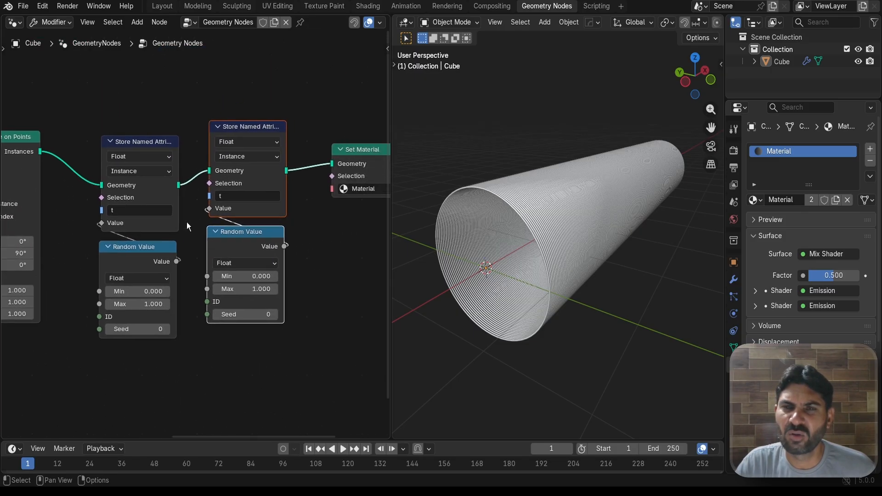
pyautogui.scroll(2, 139, 149)
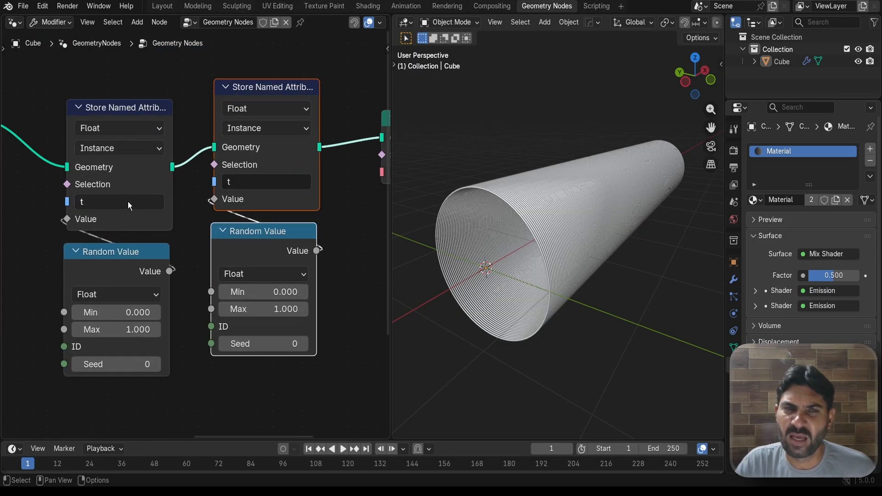
pyautogui.click(234, 183)
pyautogui.press('BackSpace')
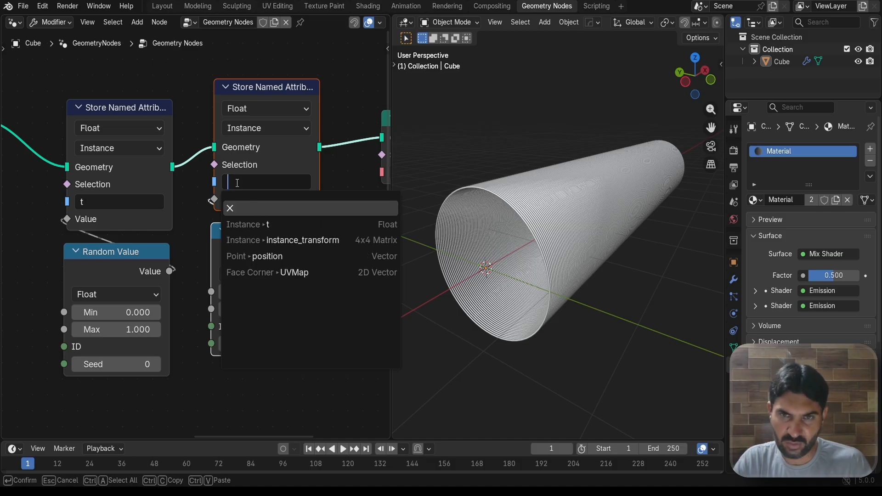
pyautogui.write('s')
pyautogui.press('Return')
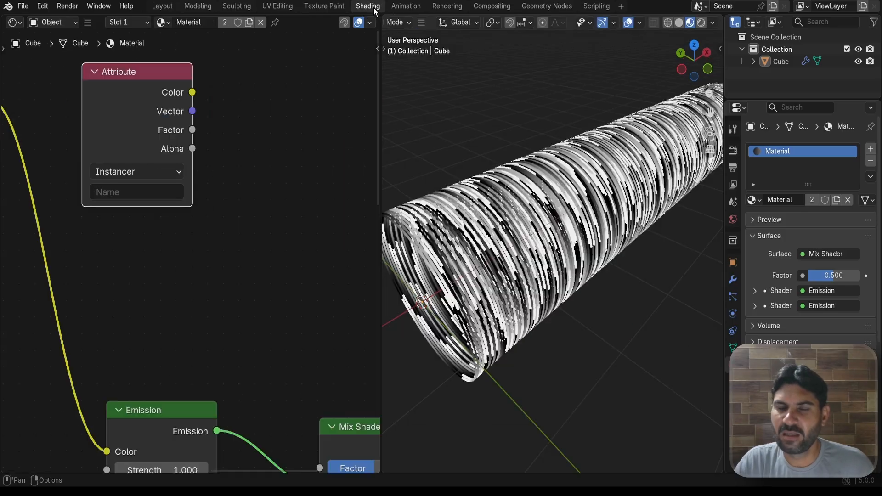
# Back in the material's shader nodes, set the Instancer Attribute node's name to "s"
pyautogui.click(368, 6)
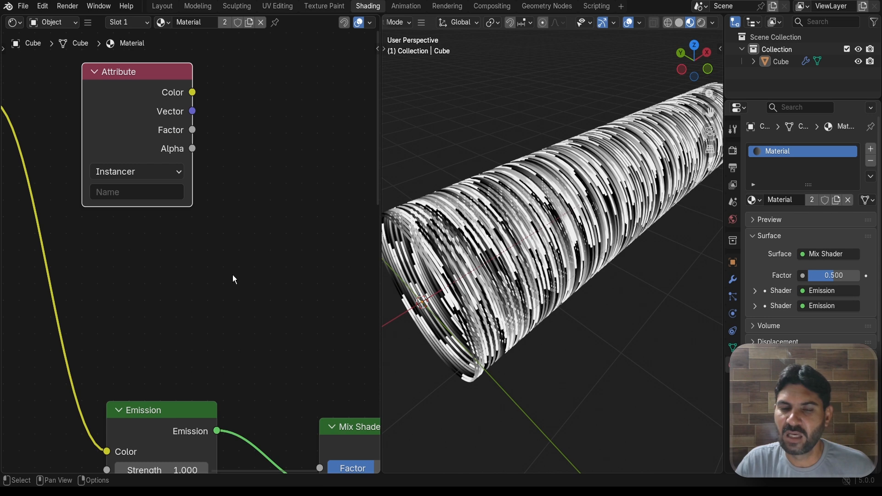
pyautogui.scroll(-3, 232, 278)
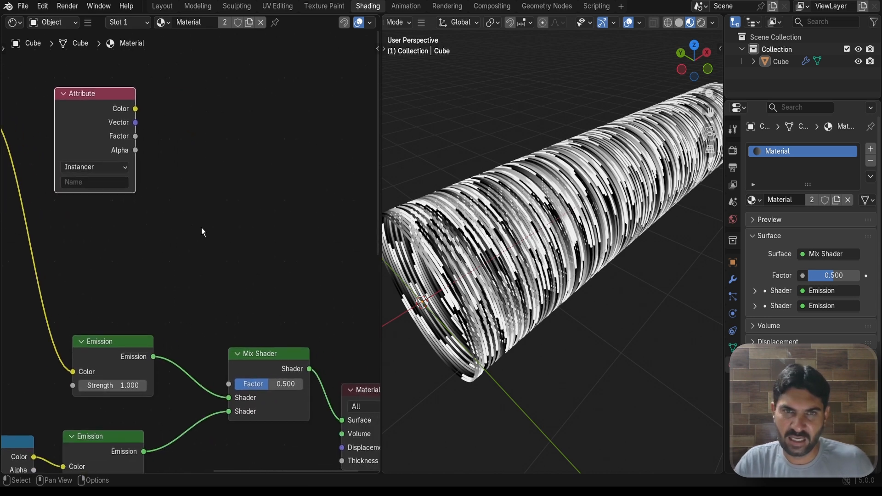
pyautogui.click(107, 183)
pyautogui.write('s')
pyautogui.press('Return')
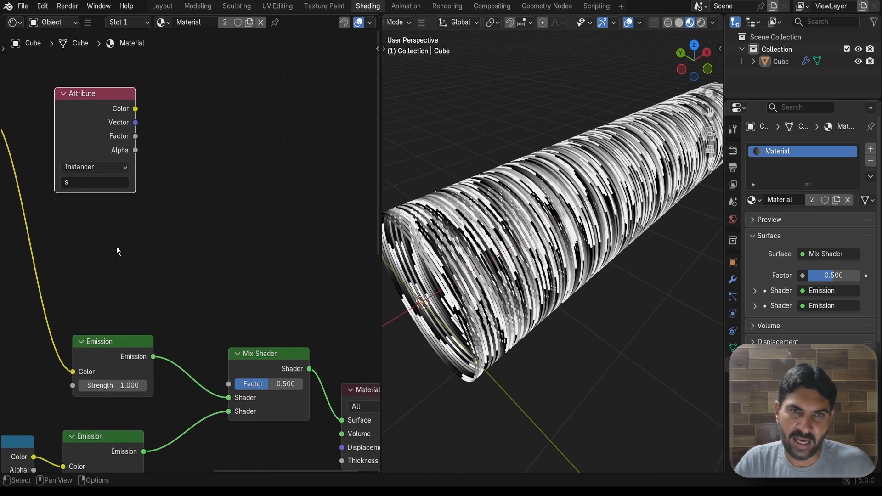
# Add a Color Ramp node beside the Instancer Attribute node named "s"
pyautogui.scroll(2, 181, 230)
pyautogui.scroll(-3, 195, 224)
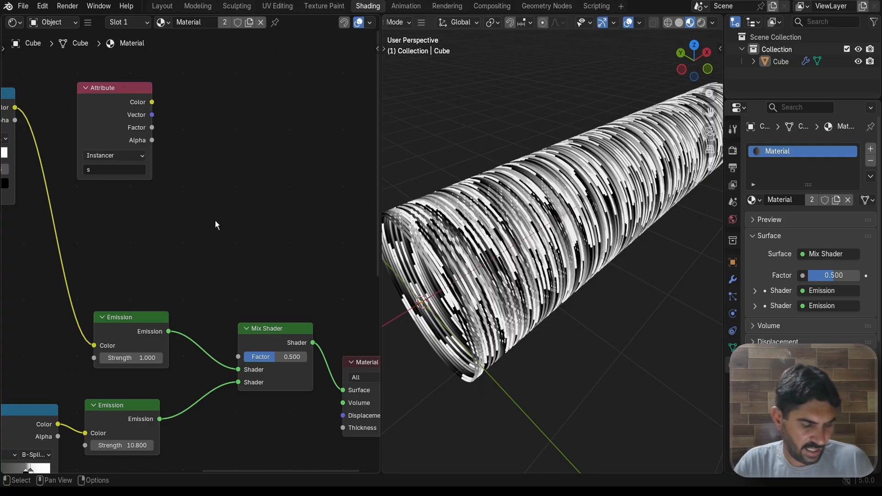
pyautogui.hotkey('shift', 'a')
pyautogui.write('col')
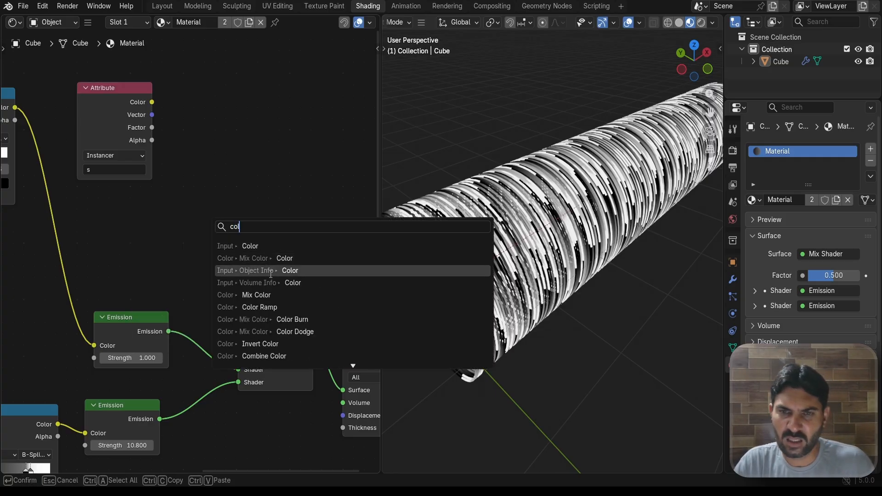
pyautogui.click(270, 306)
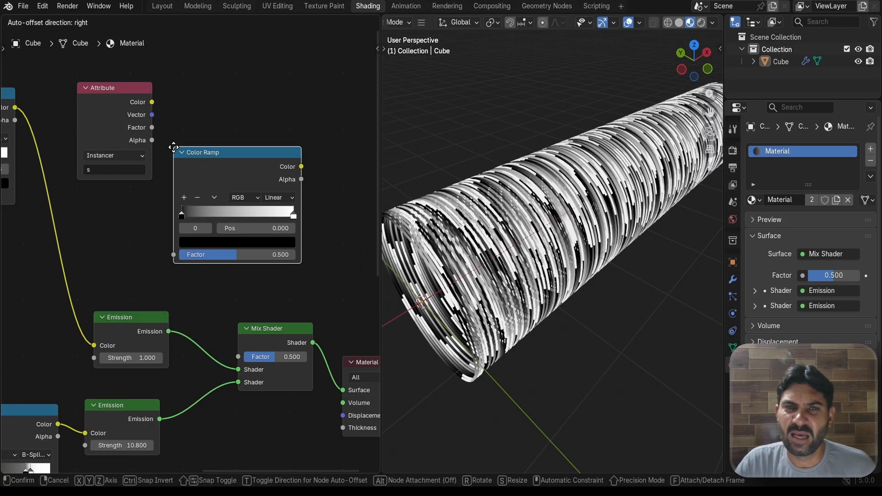
pyautogui.click(174, 145)
pyautogui.scroll(-2, 318, 239)
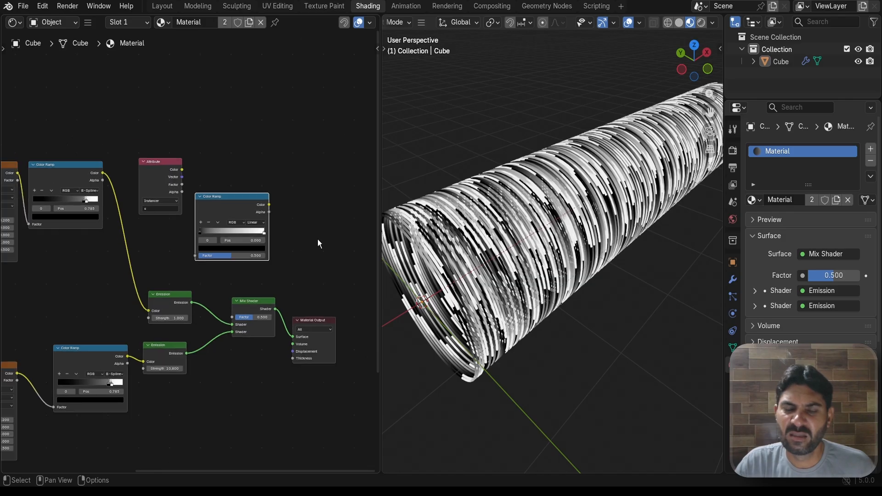
# Move the Mix Shader and Material Output nodes together farther from the Emission nodes to make room for the new Color Ramp's connection
pyautogui.moveTo(294, 270); pyautogui.dragTo(190, 232, button='middle')
pyautogui.moveTo(142, 244); pyautogui.dragTo(203, 343)
pyautogui.moveTo(163, 263); pyautogui.dragTo(243, 269)
pyautogui.scroll(3, 193, 229)
pyautogui.moveTo(170, 151); pyautogui.dragTo(222, 129, button='middle')
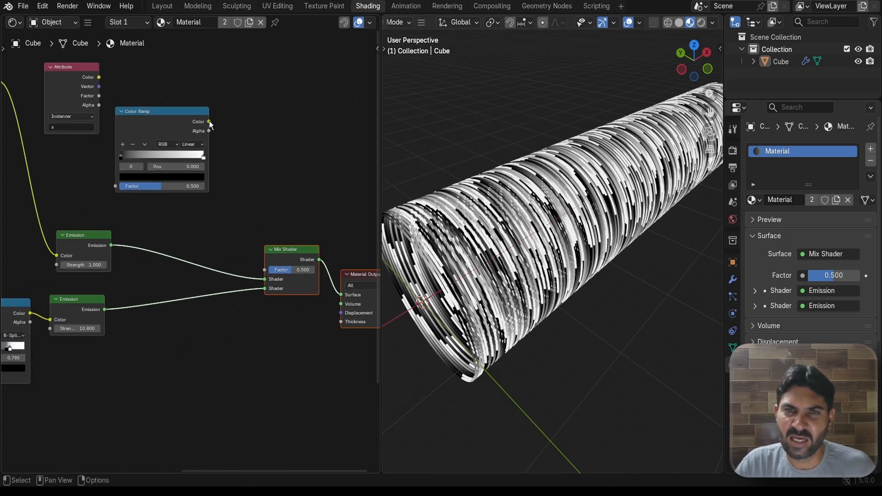
# Connect the new Color Ramp's Color to the Mix Shader's Factor, and the "s" Attribute's Factor output to the ramp's Factor
pyautogui.moveTo(209, 122); pyautogui.dragTo(265, 270)
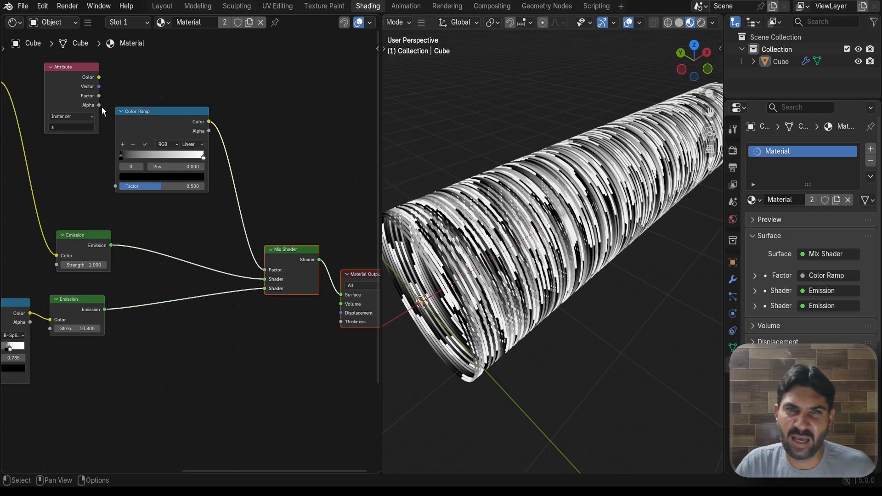
pyautogui.moveTo(98, 96); pyautogui.dragTo(115, 186)
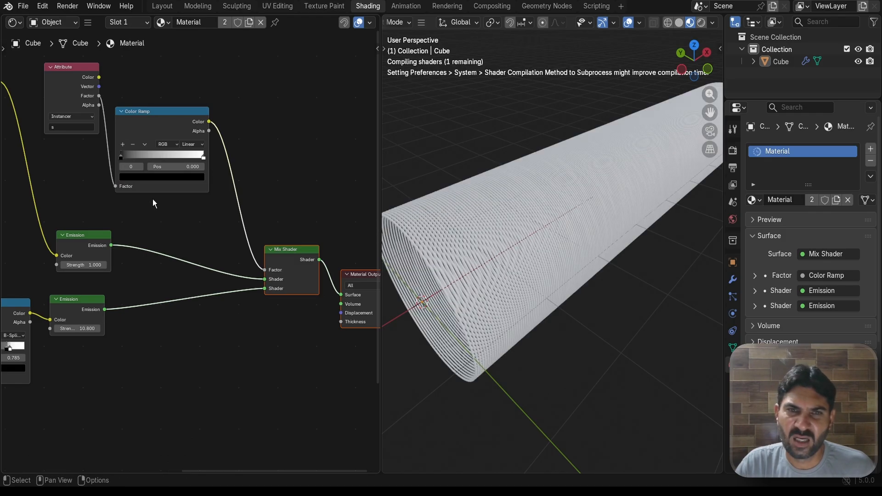
pyautogui.scroll(1, 168, 221)
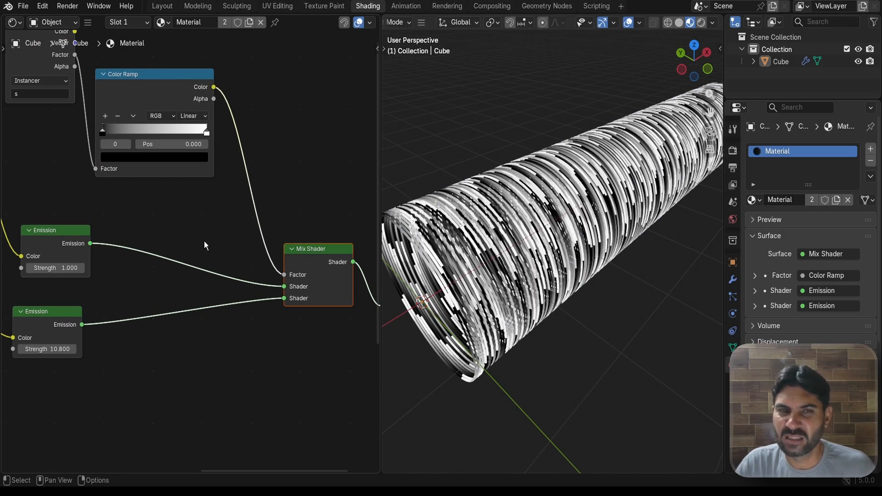
pyautogui.scroll(-1, 202, 232)
pyautogui.moveTo(201, 231)
pyautogui.mouseDown(button='middle')
pyautogui.moveTo(211, 245)
pyautogui.moveTo(201, 239)
pyautogui.mouseUp(button='middle')
pyautogui.scroll(1, 389, 193)
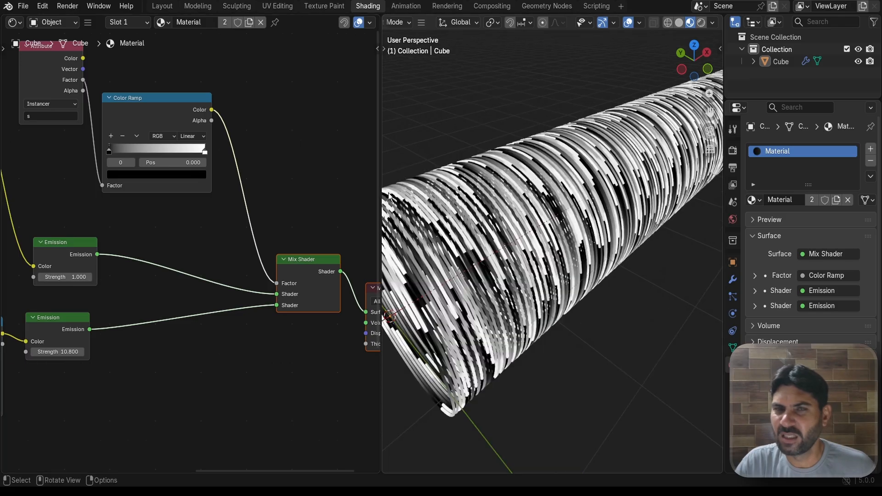
# Bring the mix-factor Color Ramp's two stops close together, with black at position 0.665, and set its interpolation to Constant
pyautogui.moveTo(204, 151); pyautogui.dragTo(185, 156)
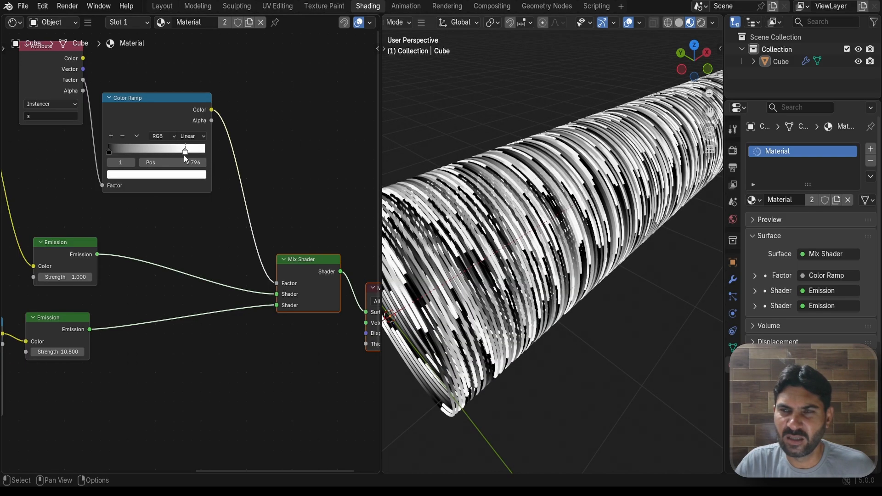
pyautogui.moveTo(114, 151); pyautogui.dragTo(186, 156)
pyautogui.scroll(2, 185, 156)
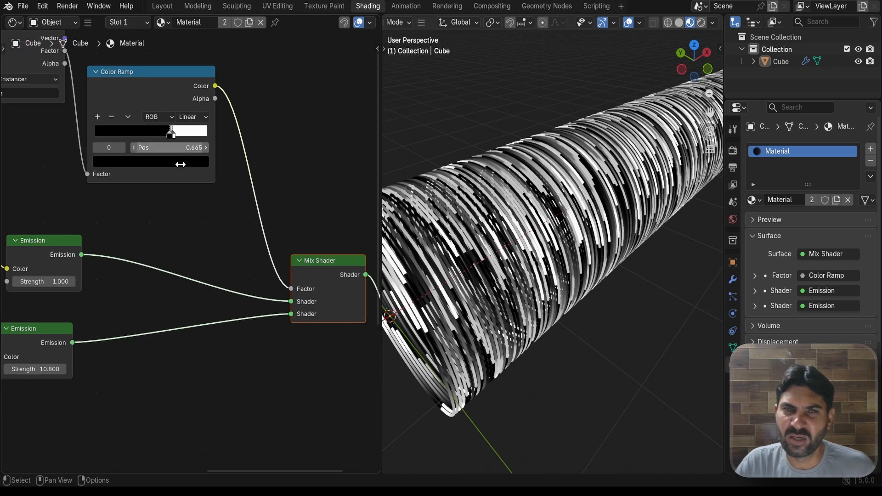
pyautogui.click(200, 94)
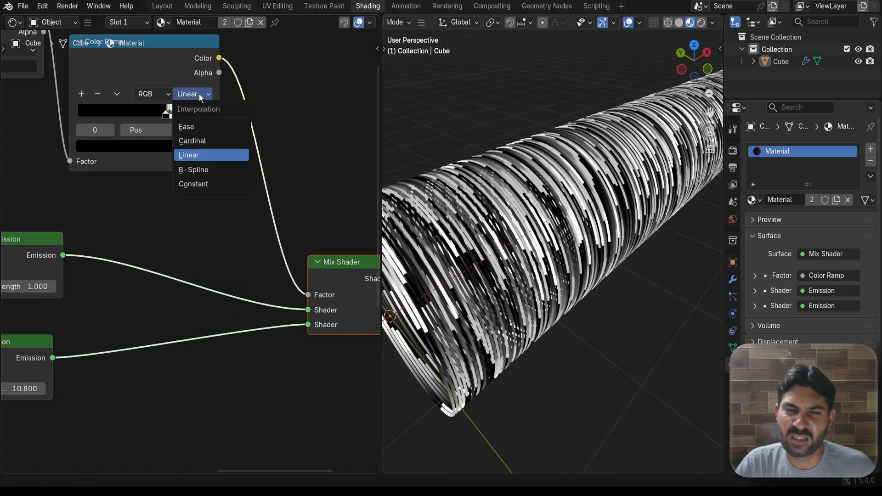
pyautogui.click(202, 185)
pyautogui.scroll(2, 450, 209)
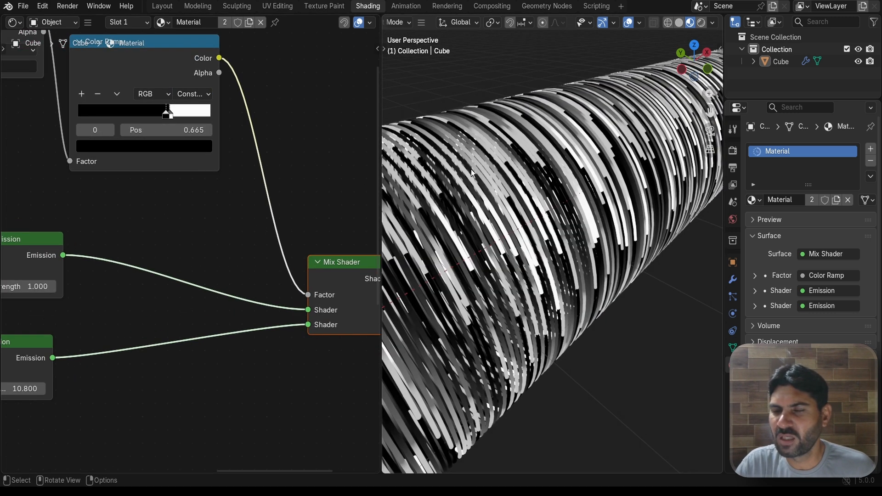
pyautogui.scroll(-4, 246, 208)
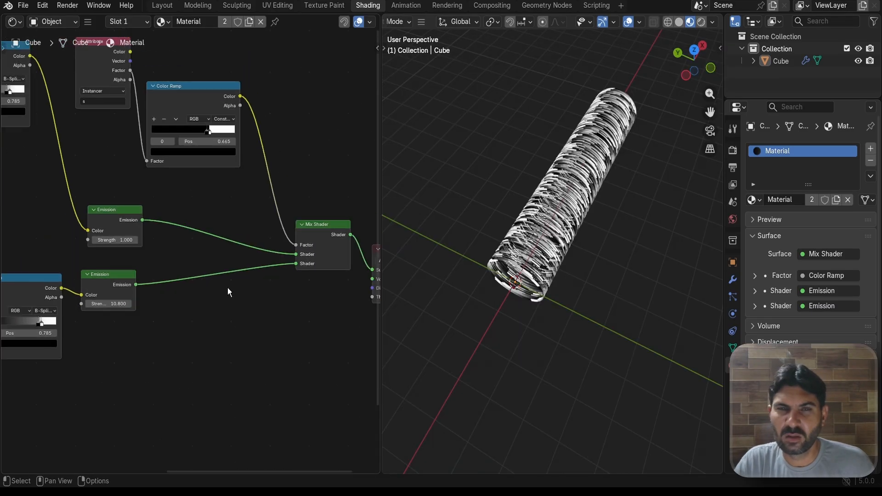
# Move the black stop to position 0.705 on the upper Color Ramp that feeds the Emission node with strength 1.000
pyautogui.scroll(-7, 228, 288)
pyautogui.moveTo(215, 290); pyautogui.dragTo(245, 301, button='middle')
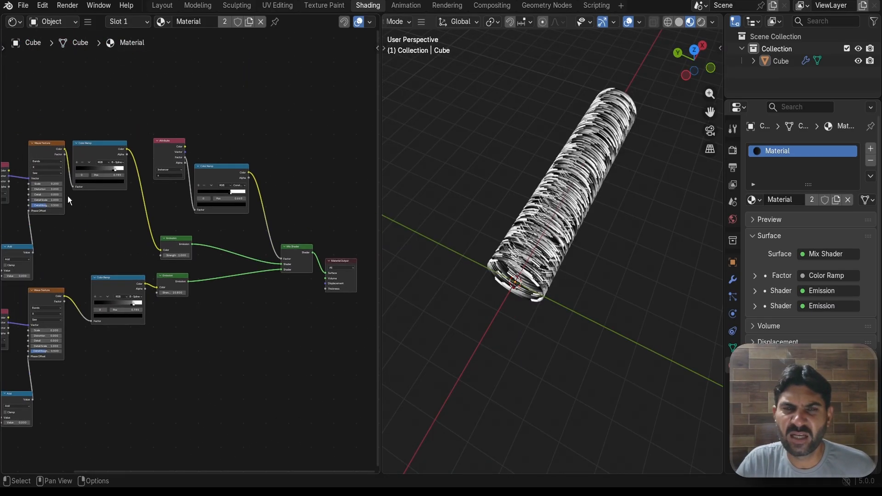
pyautogui.scroll(6, 74, 197)
pyautogui.scroll(-1, 88, 199)
pyautogui.moveTo(74, 214); pyautogui.dragTo(147, 257, button='middle')
pyautogui.scroll(4, 183, 249)
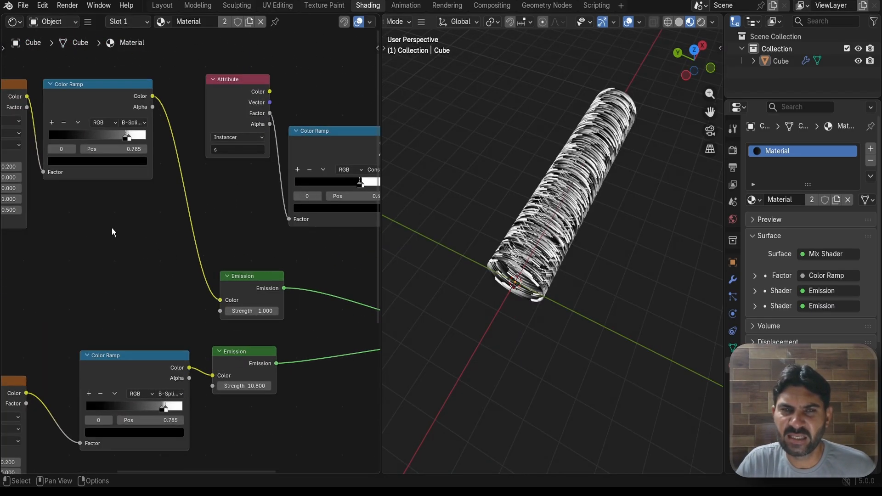
pyautogui.moveTo(112, 228); pyautogui.dragTo(163, 264, button='middle')
pyautogui.scroll(2, 166, 257)
pyautogui.moveTo(165, 143); pyautogui.dragTo(153, 142)
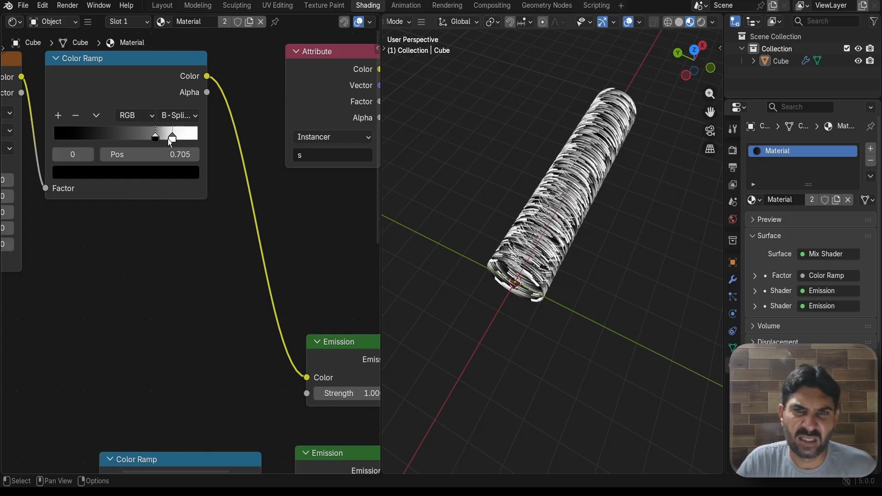
# Change the upper Color Ramp's white stop to a slightly darkened magenta, about #E53DD5
pyautogui.click(173, 138)
pyautogui.click(163, 173)
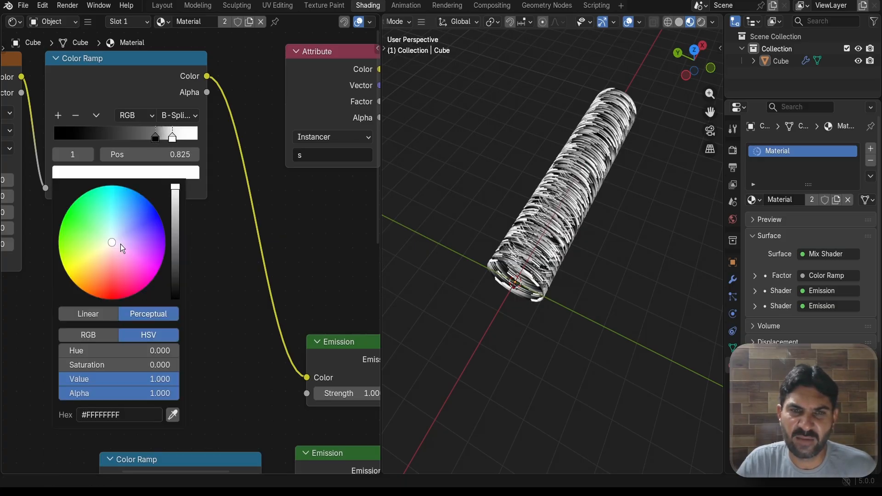
pyautogui.moveTo(120, 244); pyautogui.dragTo(142, 266)
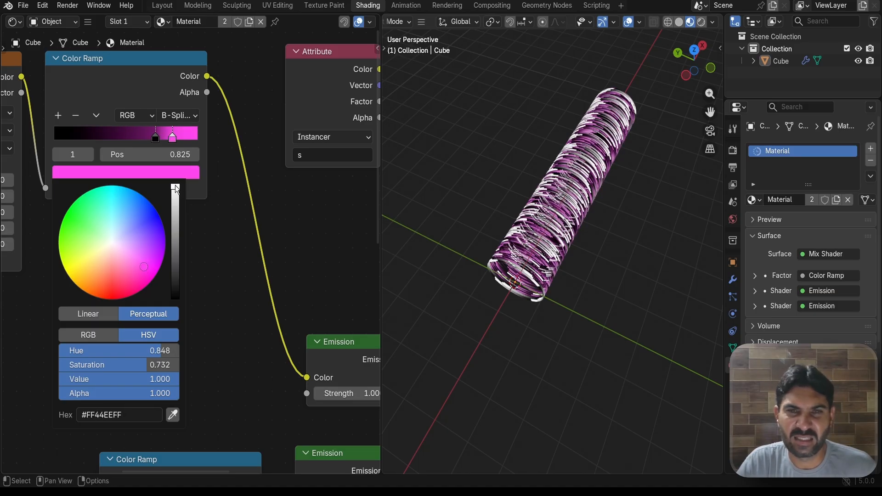
pyautogui.moveTo(179, 196); pyautogui.dragTo(179, 205)
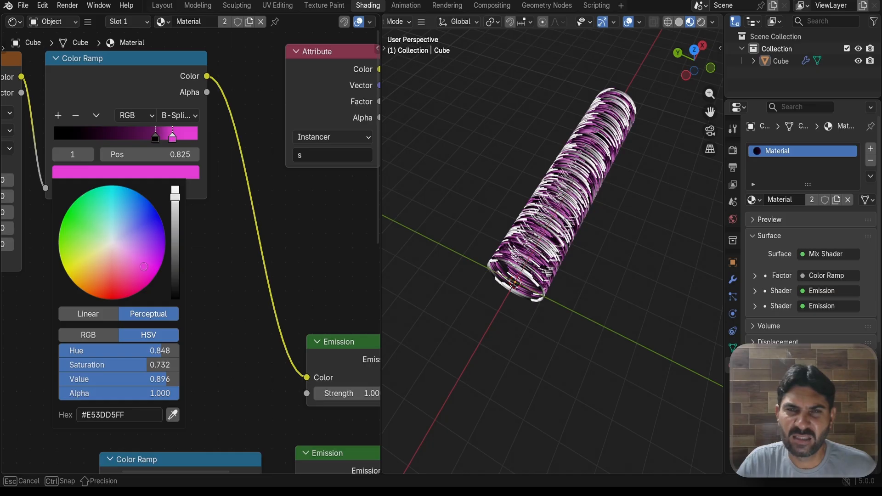
pyautogui.scroll(4, 181, 243)
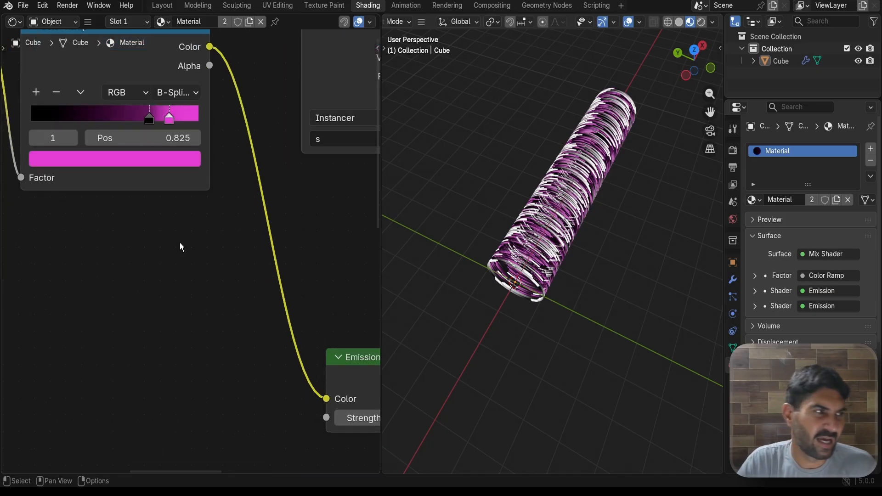
# Switch the interpolation of the upper Color Ramp with the magenta stop to Constant
pyautogui.scroll(-2, 186, 239)
pyautogui.moveTo(185, 239); pyautogui.dragTo(186, 273, button='middle')
pyautogui.click(184, 128)
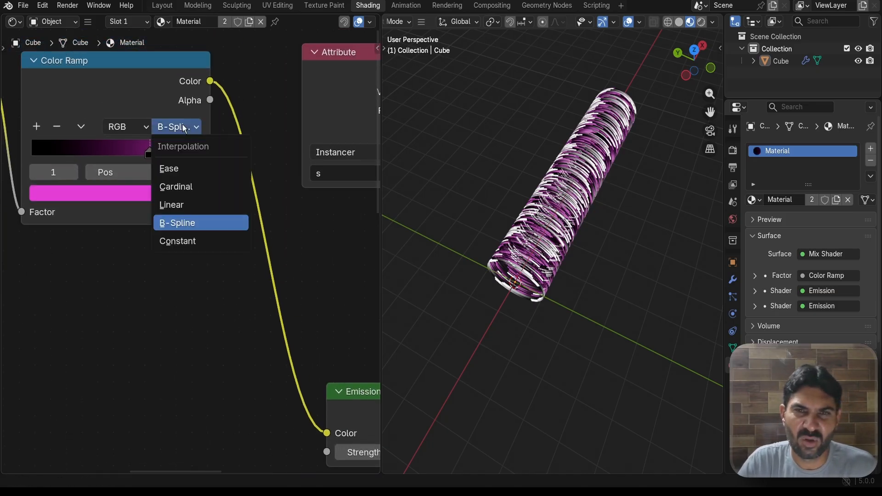
pyautogui.click(175, 240)
pyautogui.scroll(2, 156, 214)
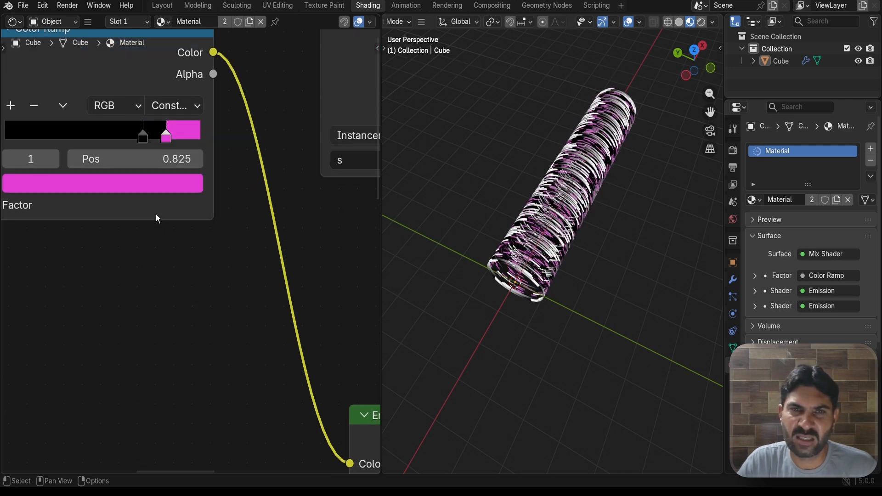
# Move the magenta stop to position 0.415 and the black stop to 0.607 on the upper Color Ramp
pyautogui.moveTo(145, 257); pyautogui.dragTo(165, 281, button='middle')
pyautogui.scroll(3, 178, 180)
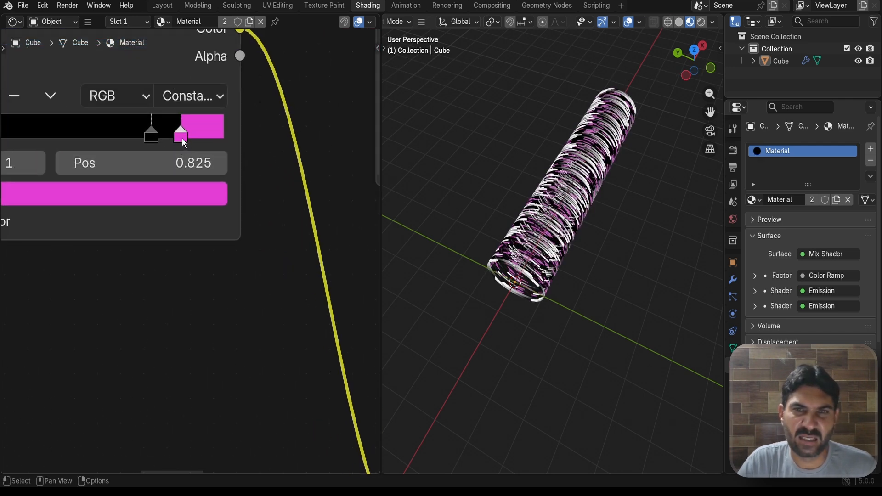
pyautogui.moveTo(182, 139); pyautogui.dragTo(75, 145)
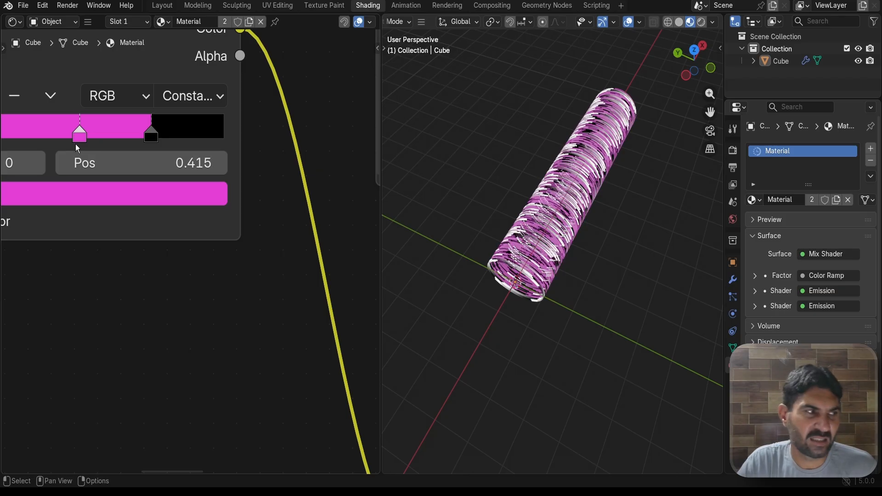
pyautogui.moveTo(145, 133); pyautogui.dragTo(121, 146)
pyautogui.scroll(4, 573, 207)
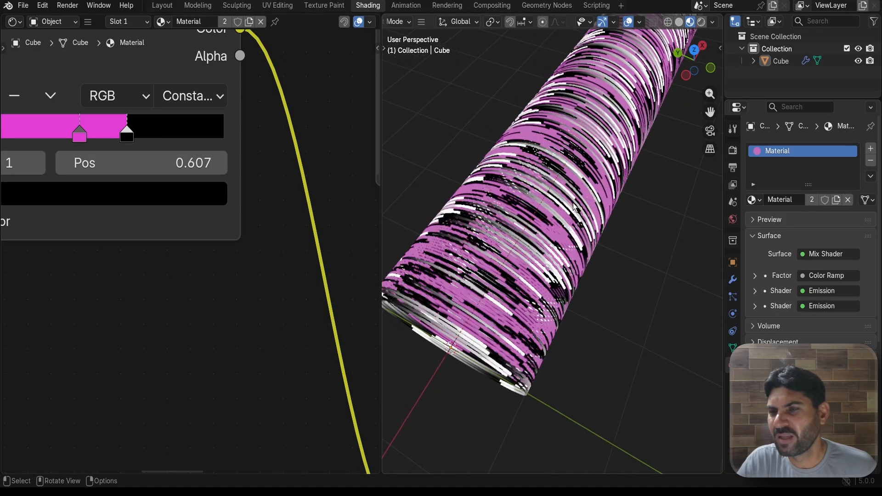
pyautogui.scroll(-5, 283, 190)
pyautogui.moveTo(304, 265); pyautogui.dragTo(106, 243, button='middle')
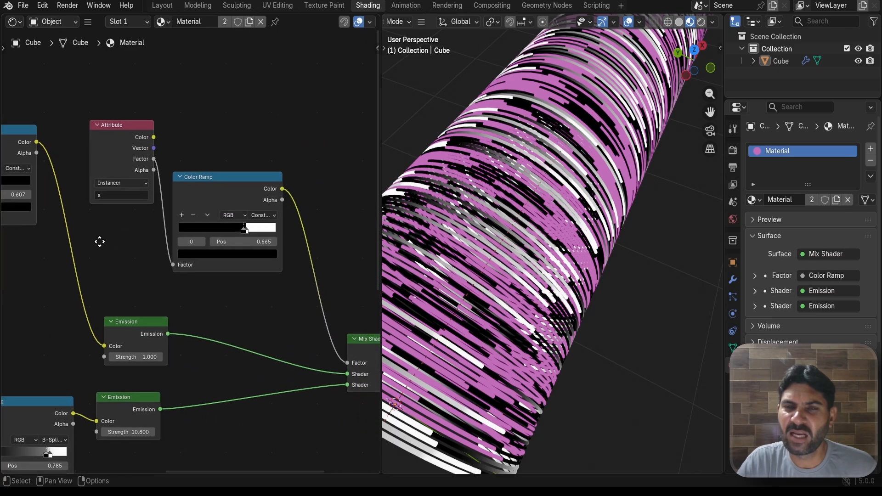
# Move the black stop to position 0.462 and the white stop to 0.538 on the Color Ramp feeding the Mix Shader's Factor
pyautogui.scroll(4, 243, 184)
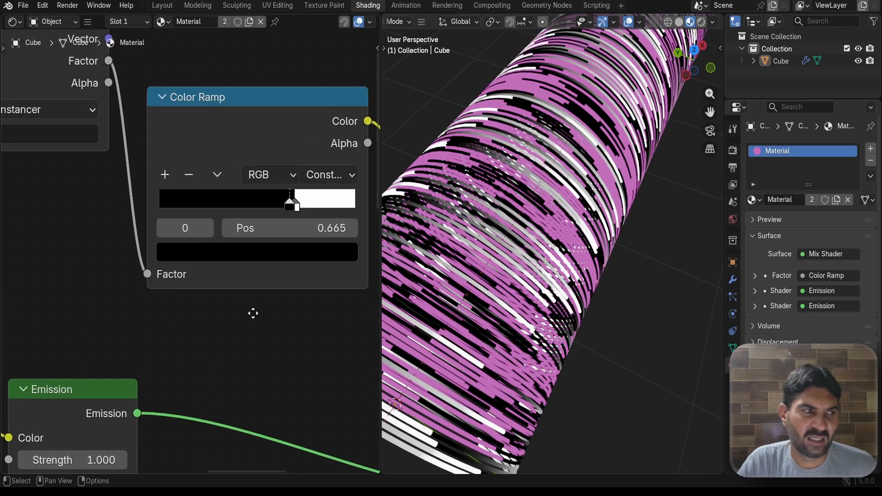
pyautogui.moveTo(254, 313); pyautogui.dragTo(138, 305, button='middle')
pyautogui.scroll(2, 156, 211)
pyautogui.moveTo(107, 214); pyautogui.dragTo(98, 214)
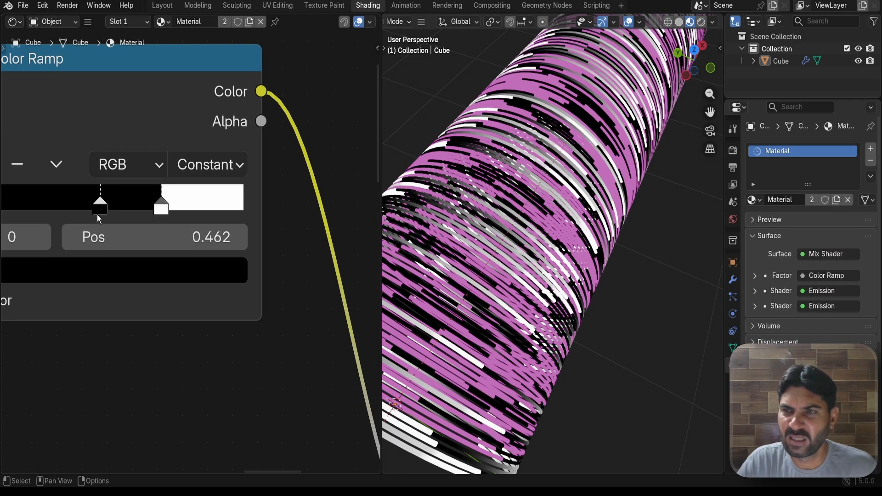
pyautogui.moveTo(161, 210); pyautogui.dragTo(115, 219)
pyautogui.moveTo(526, 203); pyautogui.dragTo(541, 161, button='middle')
pyautogui.scroll(3, 541, 162)
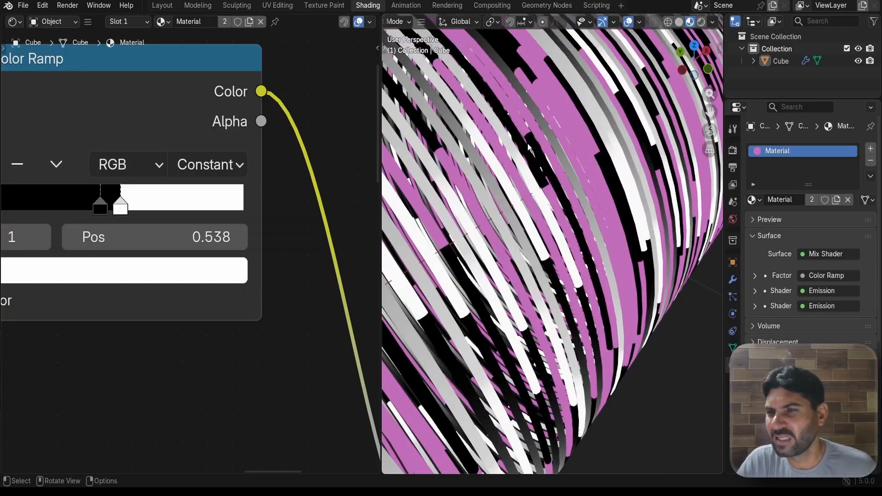
# Set the Scale of the Wave Texture that feeds the magenta Color Ramp to 9.700
pyautogui.scroll(-5, 527, 144)
pyautogui.scroll(-5, 132, 355)
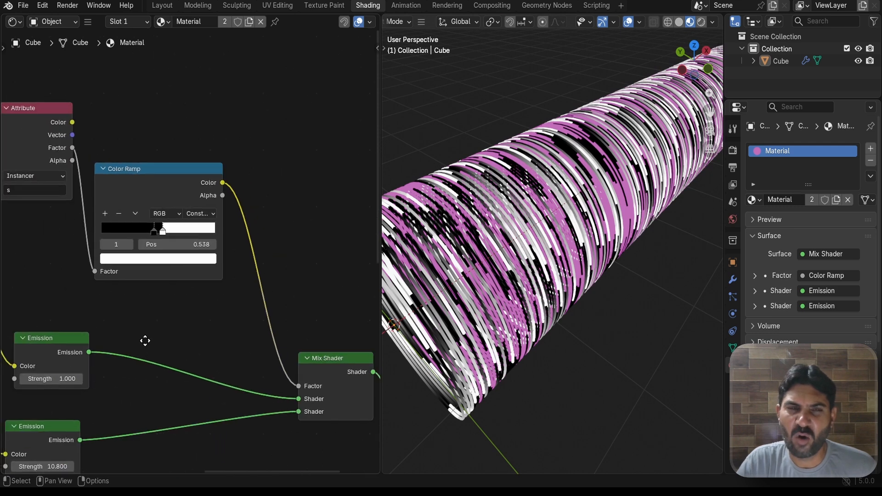
pyautogui.moveTo(144, 338); pyautogui.dragTo(317, 302, button='middle')
pyautogui.moveTo(76, 280); pyautogui.dragTo(311, 299, button='middle')
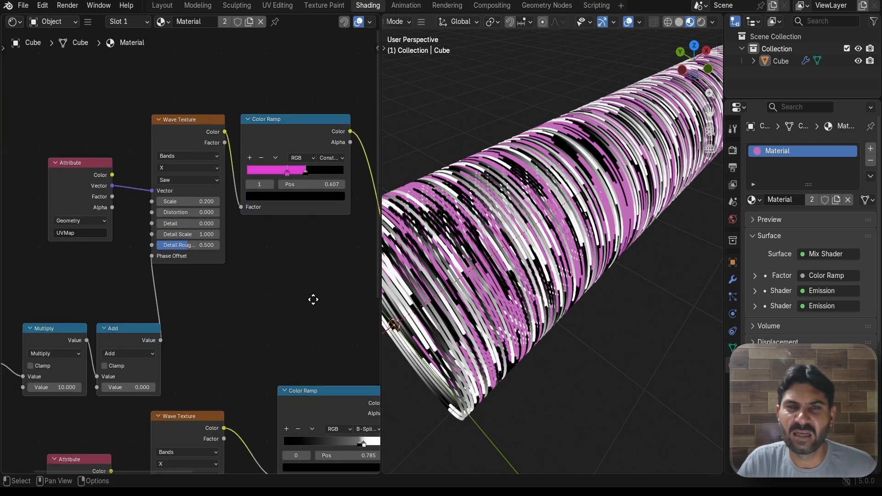
pyautogui.scroll(5, 292, 277)
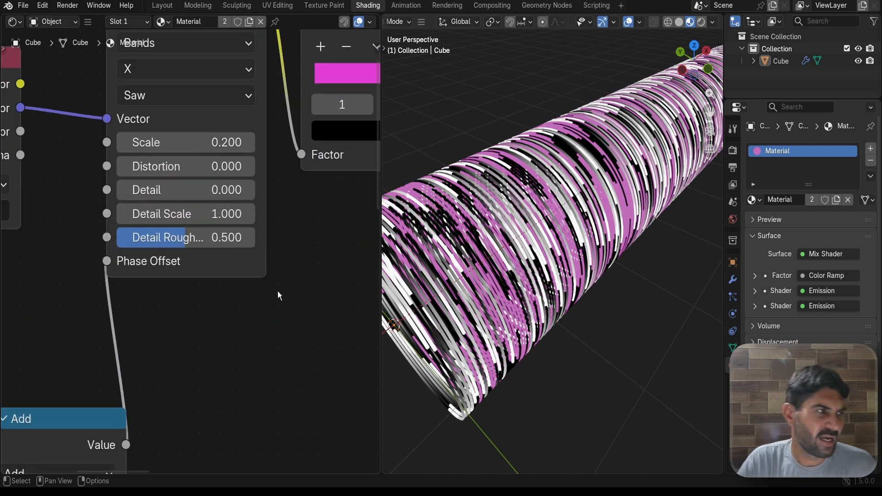
pyautogui.scroll(1, 277, 291)
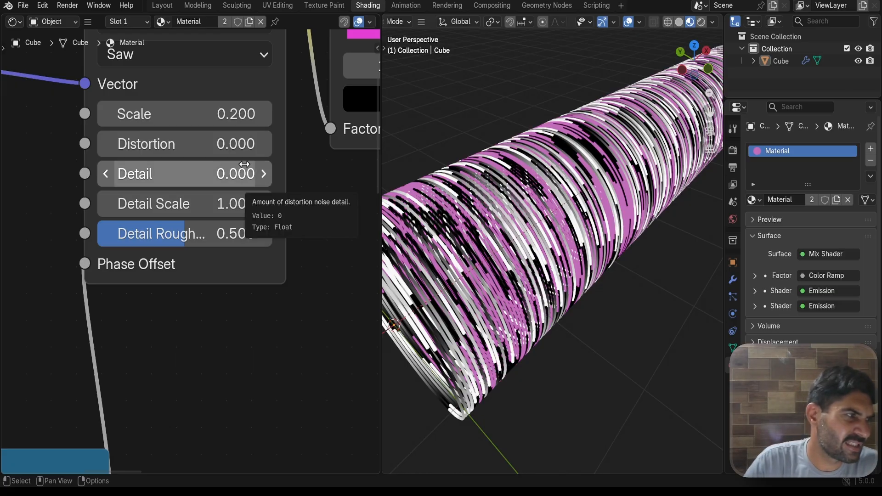
pyautogui.scroll(1, 214, 116)
pyautogui.moveTo(161, 108); pyautogui.dragTo(597, 108)
pyautogui.scroll(3, 491, 262)
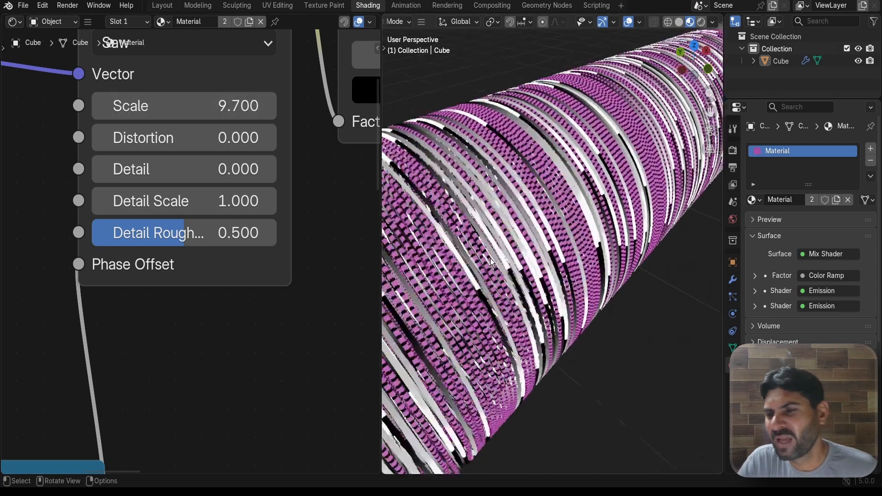
pyautogui.scroll(2, 491, 259)
pyautogui.scroll(-2, 502, 157)
pyautogui.moveTo(501, 156); pyautogui.dragTo(390, 136, button='middle')
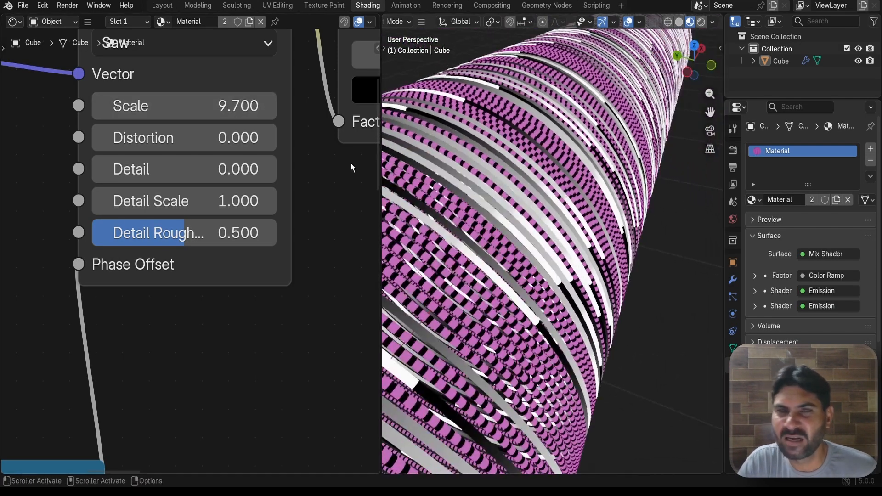
# Set the Scale of the Wave Texture that feeds the magenta Color Ramp to 10.800
pyautogui.moveTo(193, 110); pyautogui.dragTo(244, 110)
pyautogui.scroll(-6, 542, 245)
pyautogui.moveTo(542, 245); pyautogui.dragTo(476, 244, button='middle')
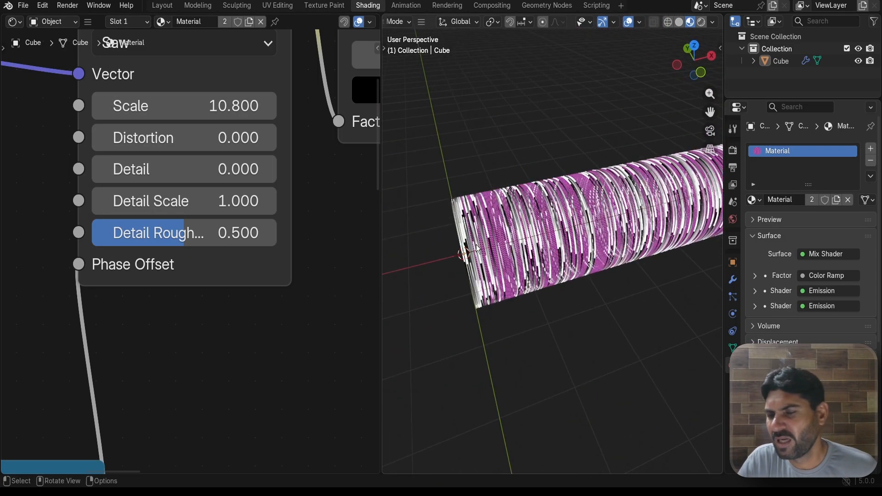
pyautogui.scroll(4, 476, 250)
pyautogui.scroll(-3, 476, 250)
pyautogui.scroll(-2, 277, 297)
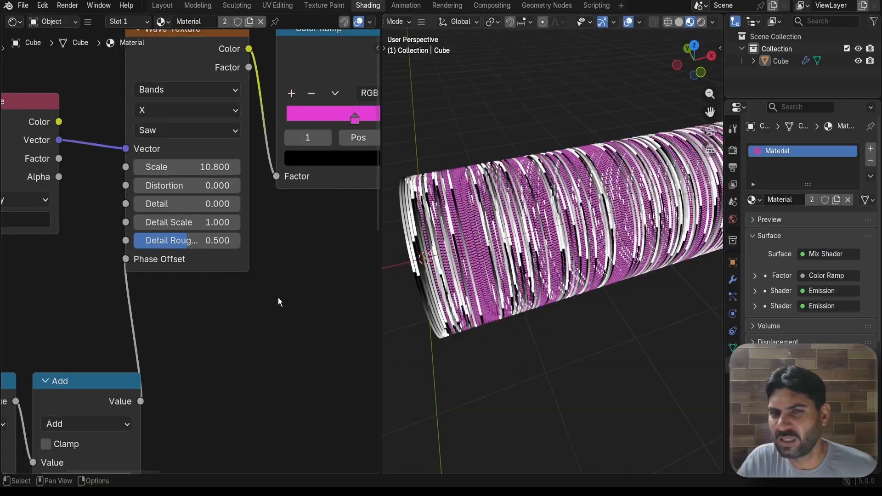
# Set the Strength of the Emission node fed by the black-and-white B-Spline Color Ramp to 15.000
pyautogui.scroll(-3, 277, 297)
pyautogui.scroll(-8, 244, 289)
pyautogui.moveTo(236, 287); pyautogui.dragTo(81, 276, button='middle')
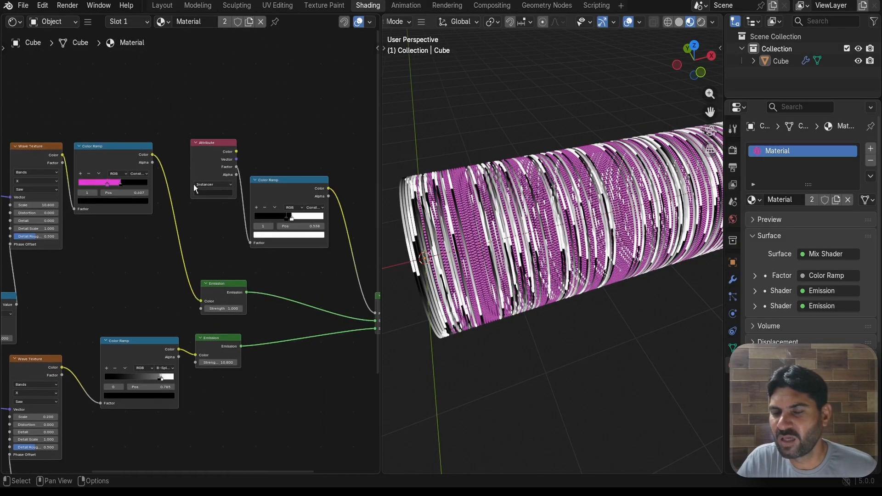
pyautogui.scroll(4, 468, 201)
pyautogui.scroll(-2, 502, 200)
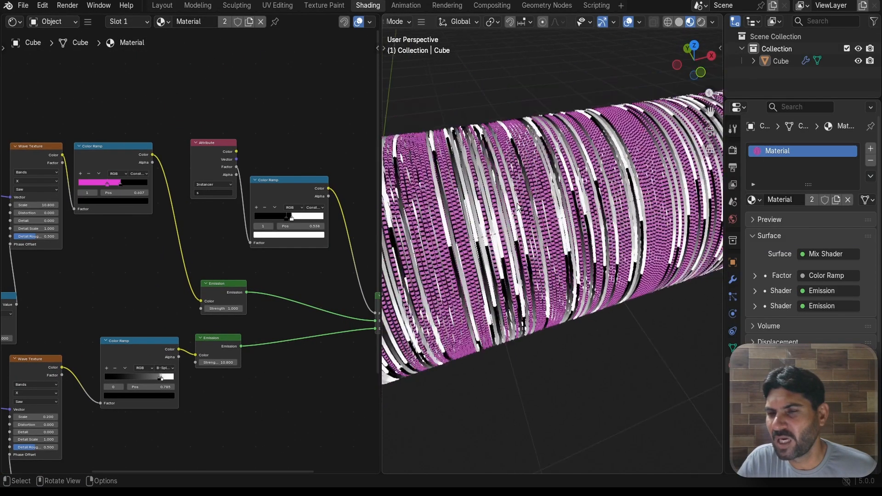
pyautogui.moveTo(517, 203); pyautogui.dragTo(496, 217, button='middle')
pyautogui.scroll(-2, 303, 280)
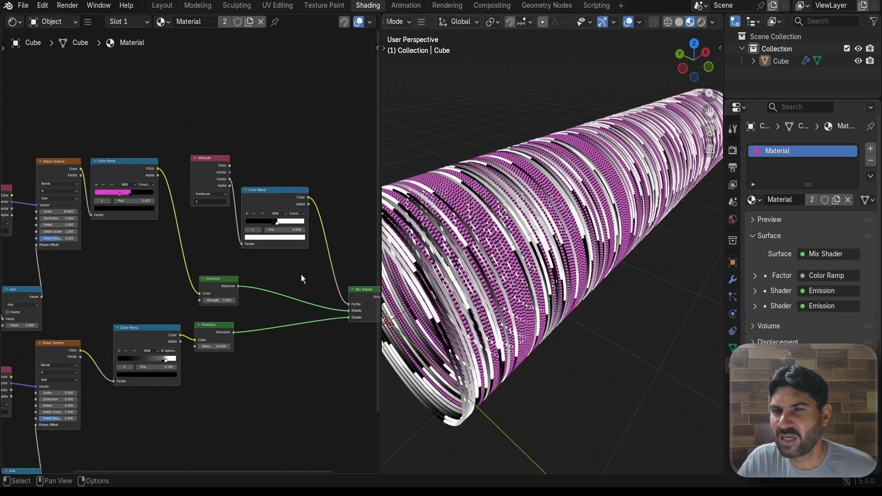
pyautogui.moveTo(302, 275); pyautogui.dragTo(224, 291, button='middle')
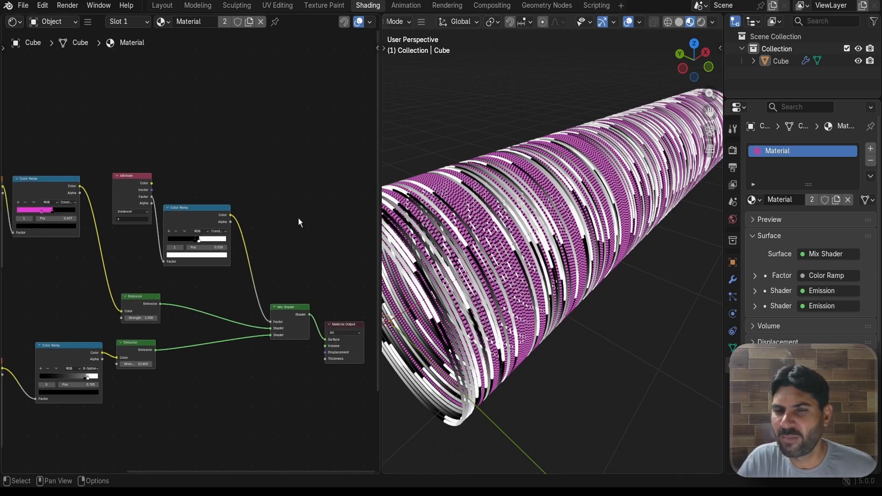
pyautogui.scroll(1, 299, 218)
pyautogui.moveTo(289, 227); pyautogui.dragTo(248, 133, button='middle')
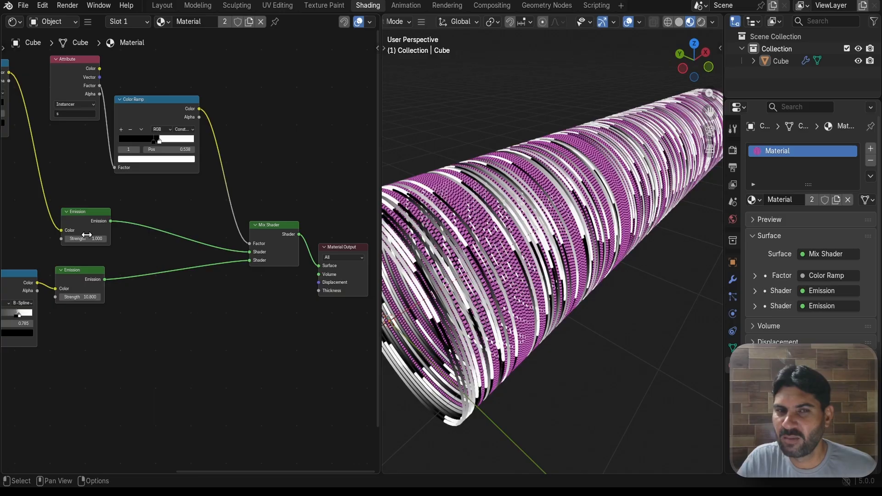
pyautogui.scroll(4, 289, 173)
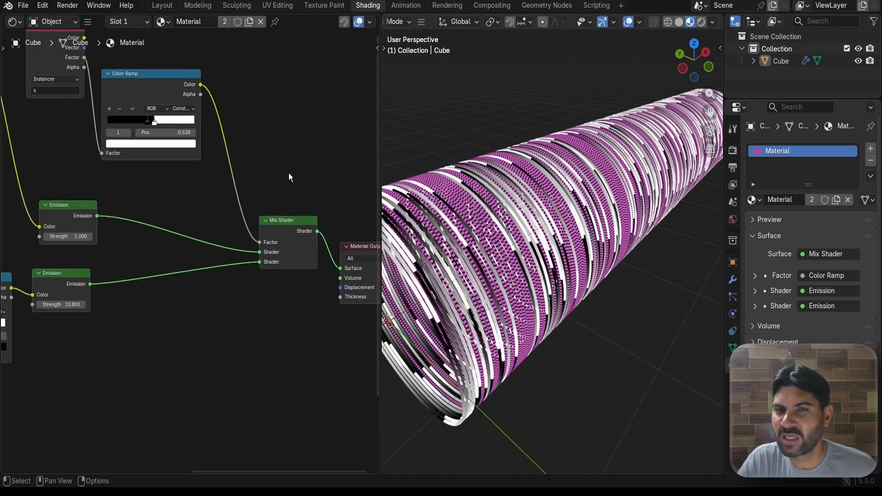
pyautogui.scroll(-2, 300, 148)
pyautogui.moveTo(300, 148); pyautogui.dragTo(270, 179, button='middle')
pyautogui.moveTo(471, 201); pyautogui.dragTo(531, 196, button='middle')
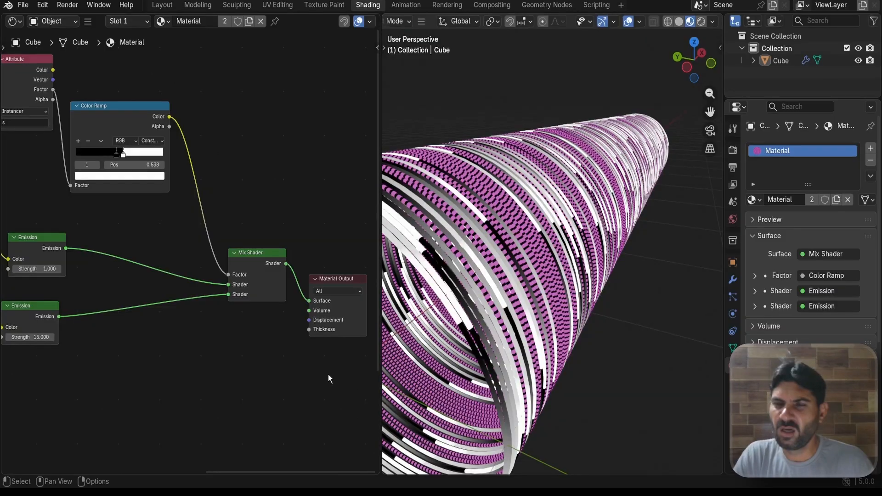
# Examine the ring pattern on the tube and the shader nodes leading to the Mix Shader
pyautogui.scroll(-3, 473, 307)
pyautogui.scroll(2, 473, 307)
pyautogui.scroll(2, 473, 307)
pyautogui.scroll(-2, 478, 304)
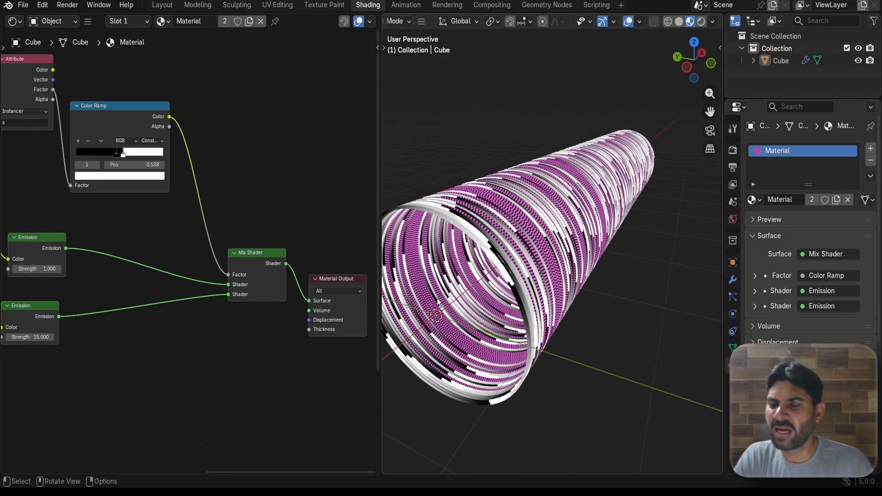
pyautogui.scroll(-5, 262, 166)
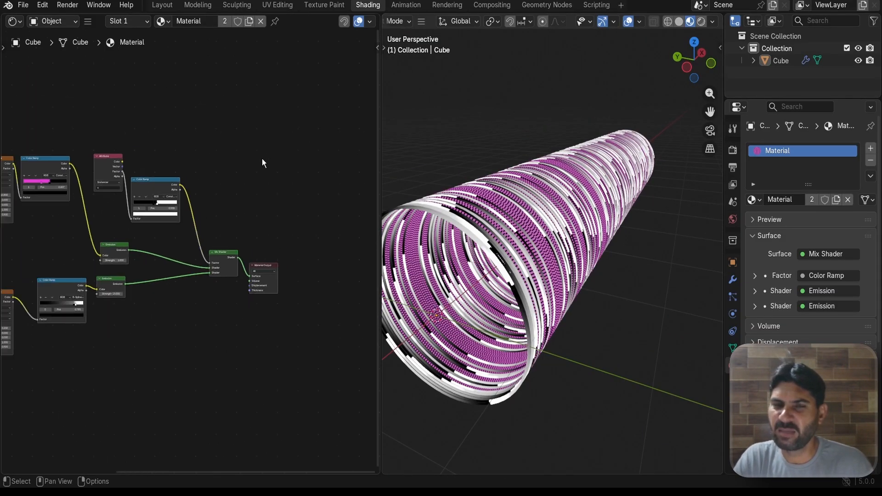
pyautogui.scroll(4, 303, 165)
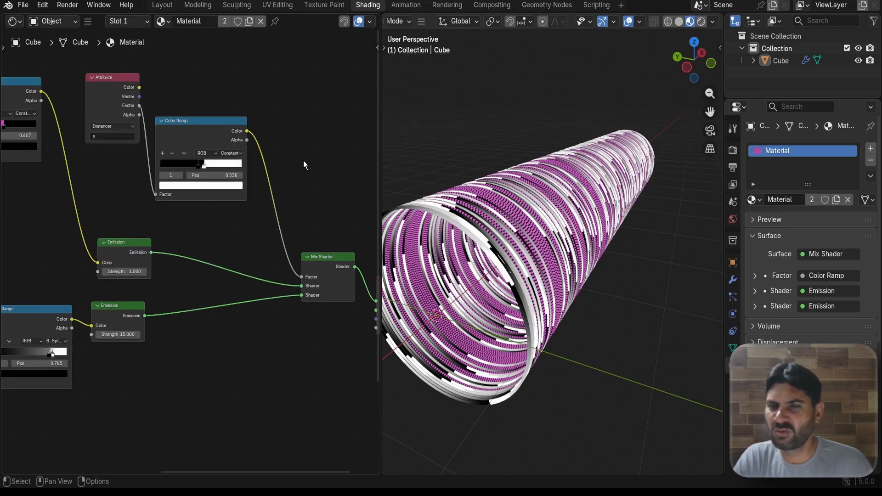
pyautogui.scroll(2, 492, 222)
pyautogui.scroll(-2, 501, 219)
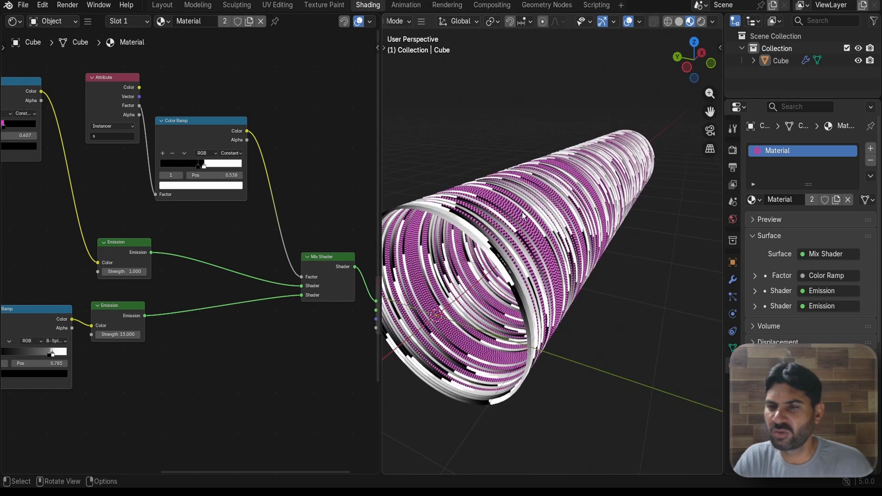
# Set the World background strength to 0.000
pyautogui.click(733, 221)
pyautogui.moveTo(834, 230); pyautogui.dragTo(671, 232)
pyautogui.scroll(5, 702, 224)
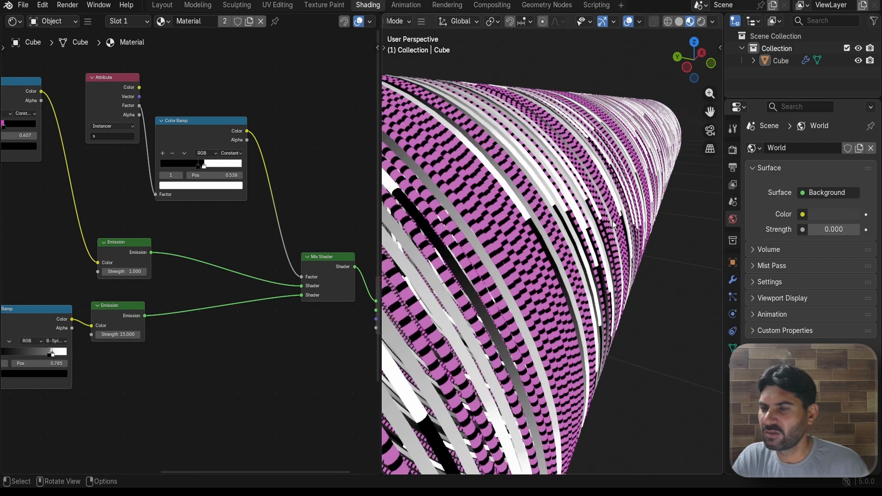
pyautogui.scroll(-5, 702, 224)
# Show the scene's render settings and switch the viewport to Rendered shading to check the tube against the dark world
pyautogui.click(732, 150)
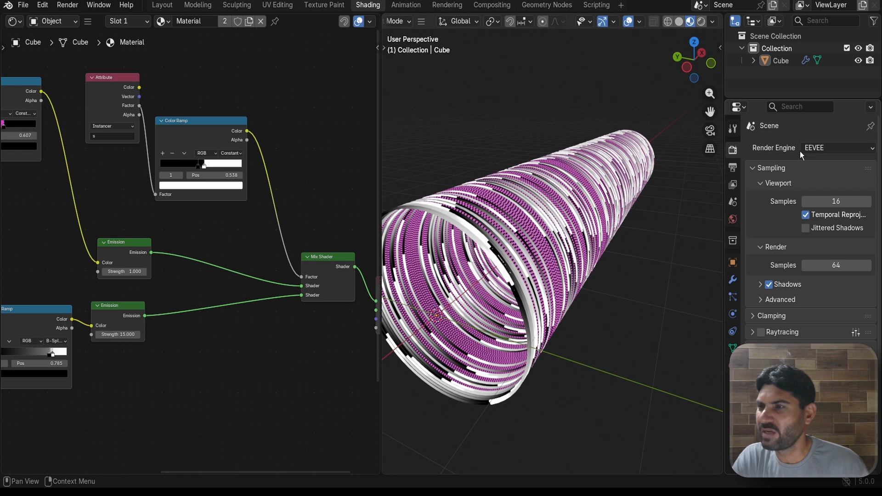
pyautogui.click(701, 21)
pyautogui.scroll(3, 598, 173)
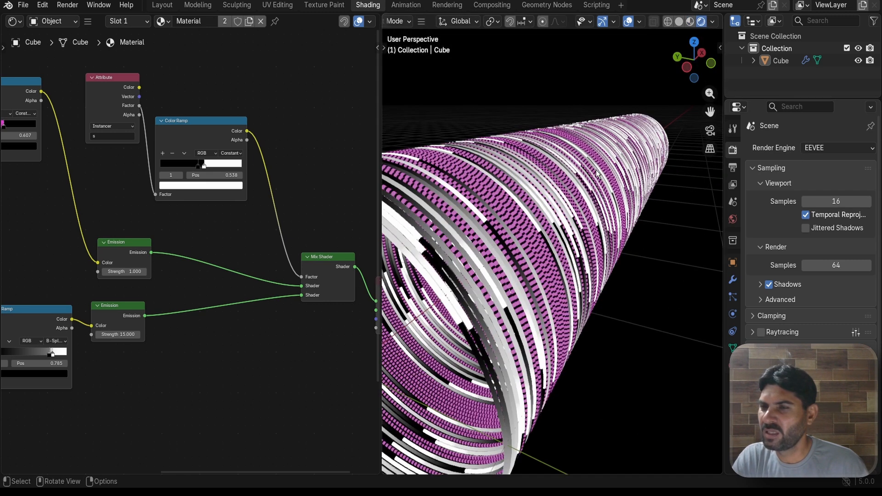
pyautogui.scroll(-4, 597, 172)
pyautogui.moveTo(566, 208); pyautogui.dragTo(586, 189, button='middle')
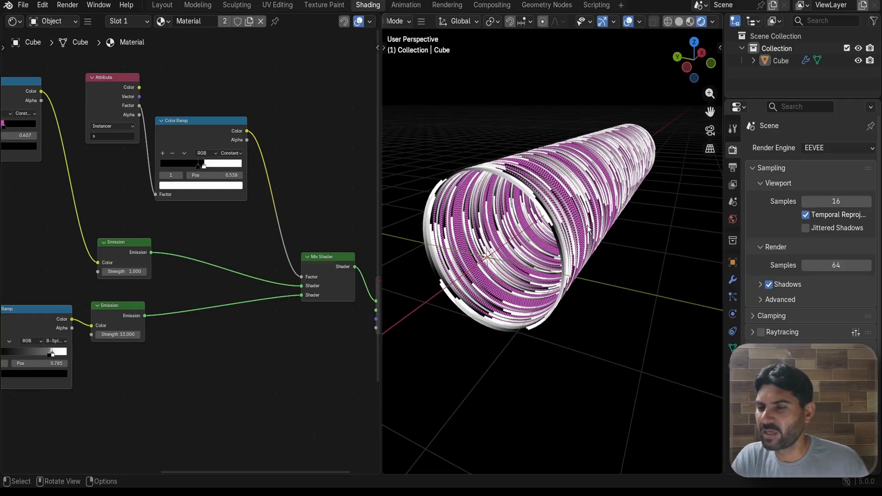
pyautogui.scroll(3, 644, 207)
pyautogui.scroll(-3, 639, 175)
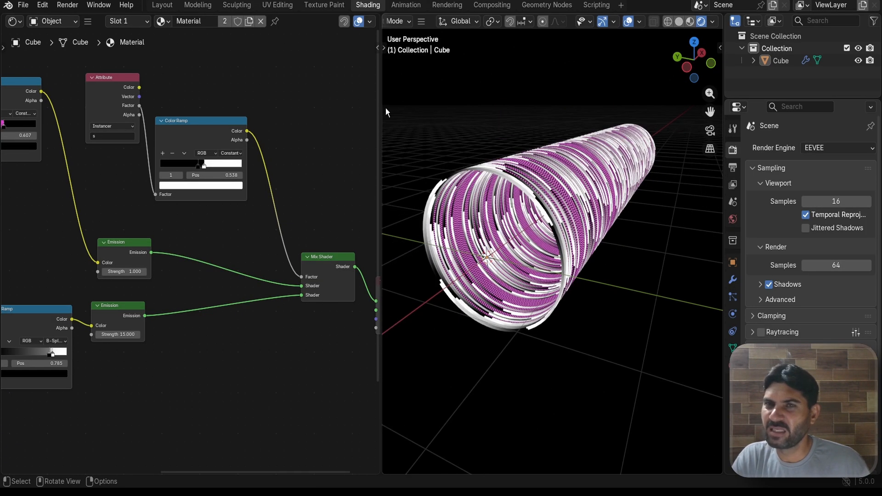
# Create a new compositor node tree for the scene in the Compositing workspace
pyautogui.click(497, 6)
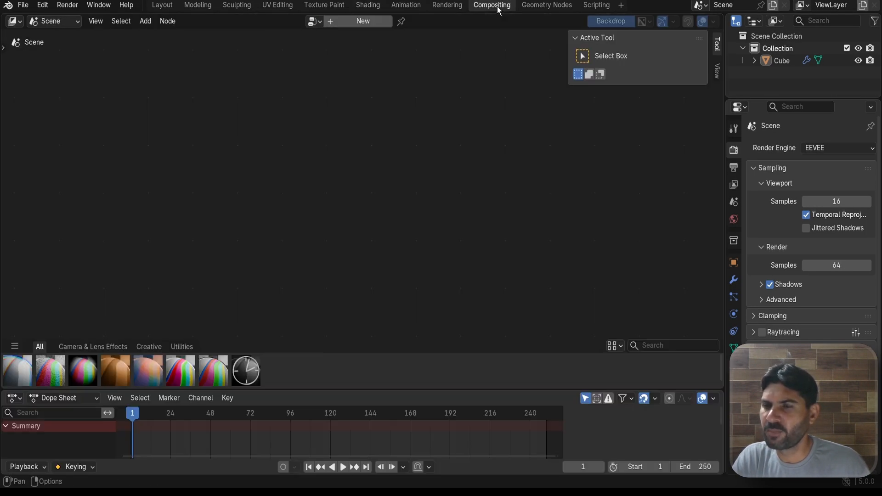
pyautogui.click(343, 23)
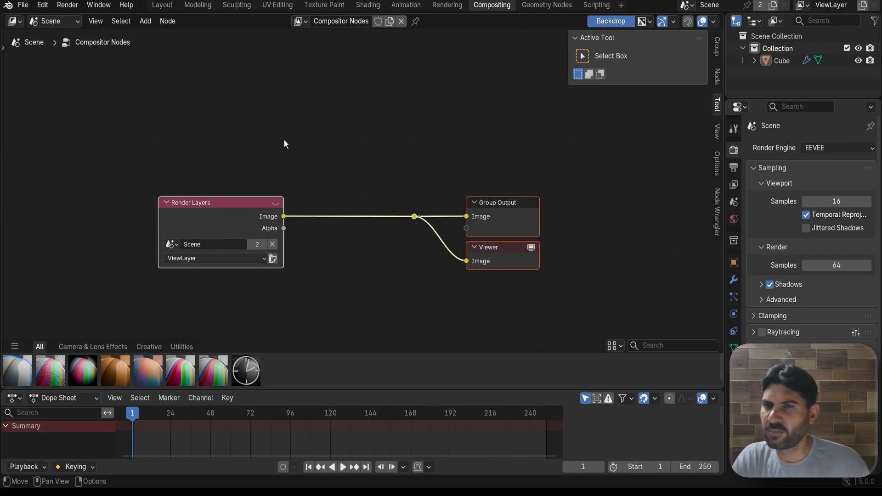
pyautogui.scroll(1, 363, 225)
pyautogui.scroll(-2, 387, 172)
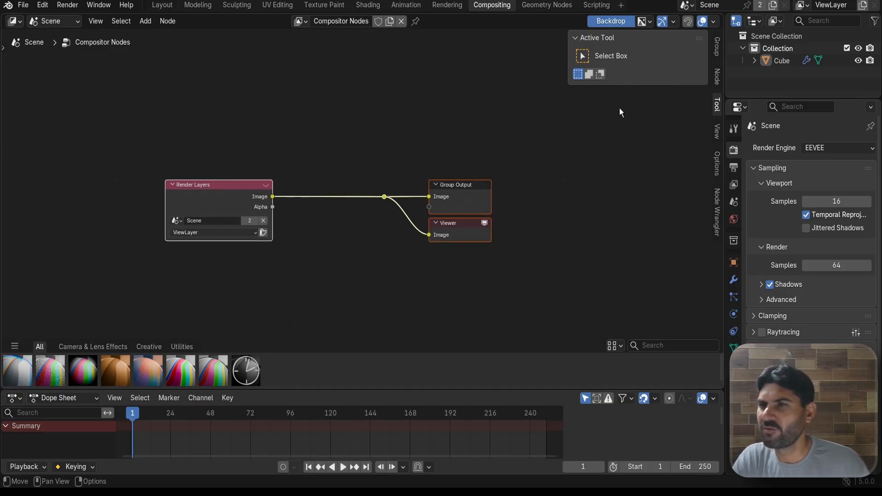
# Return to the Geometry Nodes workspace and add a camera to the scene
pyautogui.click(532, 8)
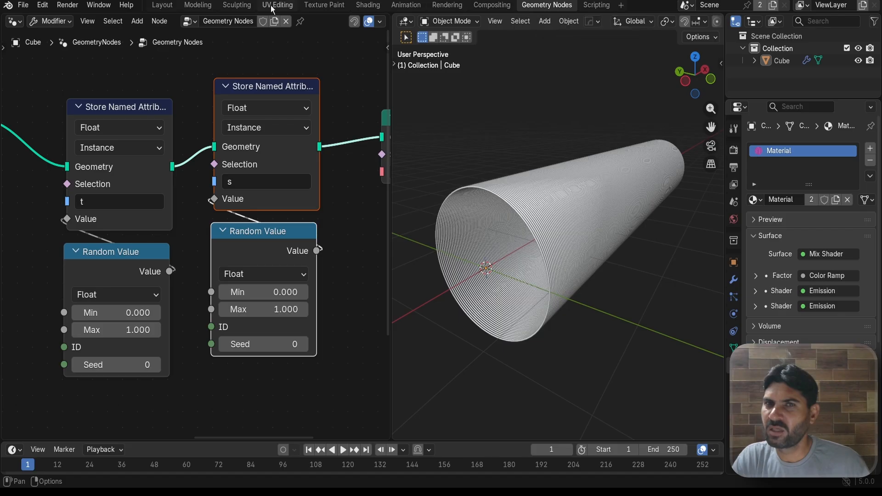
pyautogui.scroll(1, 547, 191)
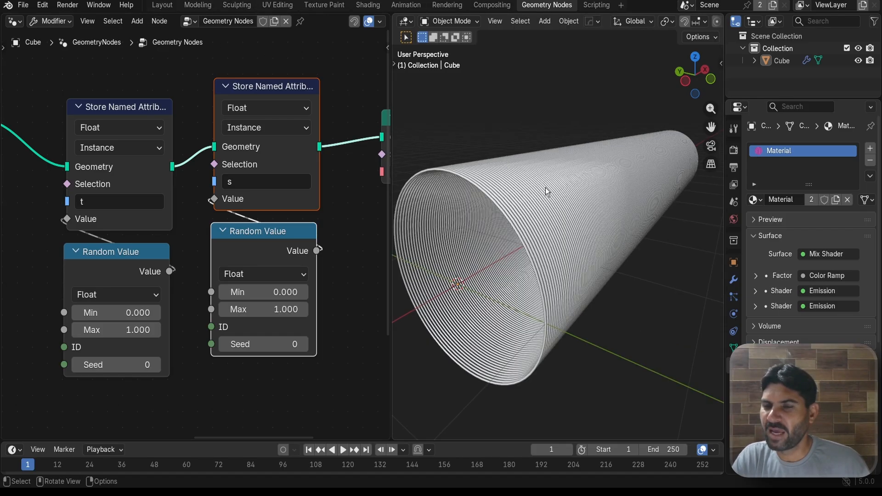
pyautogui.scroll(-2, 548, 199)
pyautogui.moveTo(549, 201); pyautogui.dragTo(536, 185, button='middle')
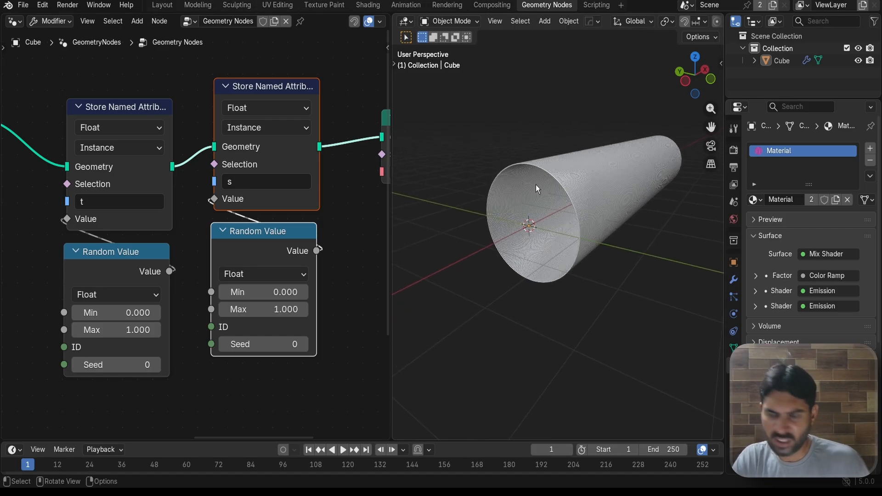
pyautogui.hotkey('shift', 'a')
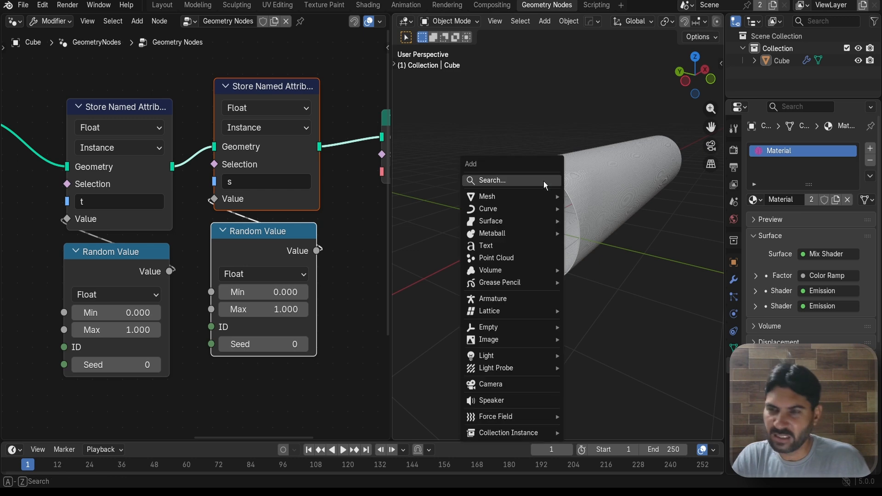
pyautogui.click(510, 382)
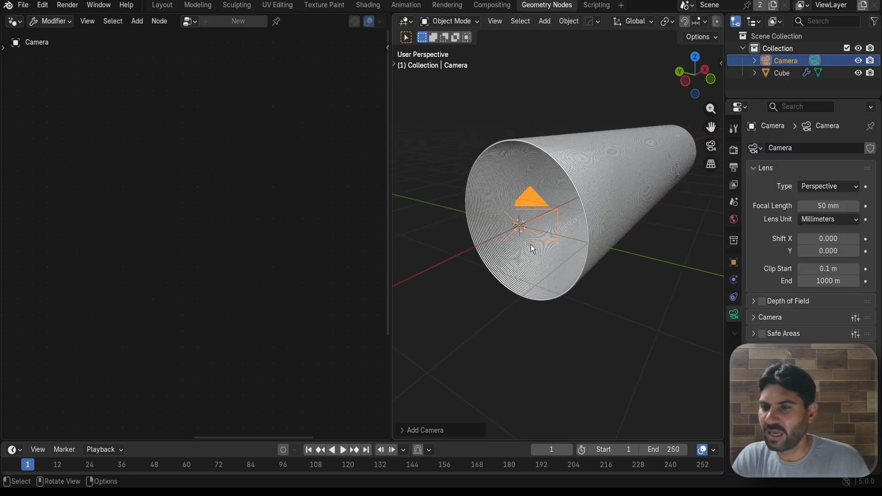
# Aim the camera straight down the inside of the tube and look through it
pyautogui.scroll(3, 547, 235)
pyautogui.scroll(-2, 554, 231)
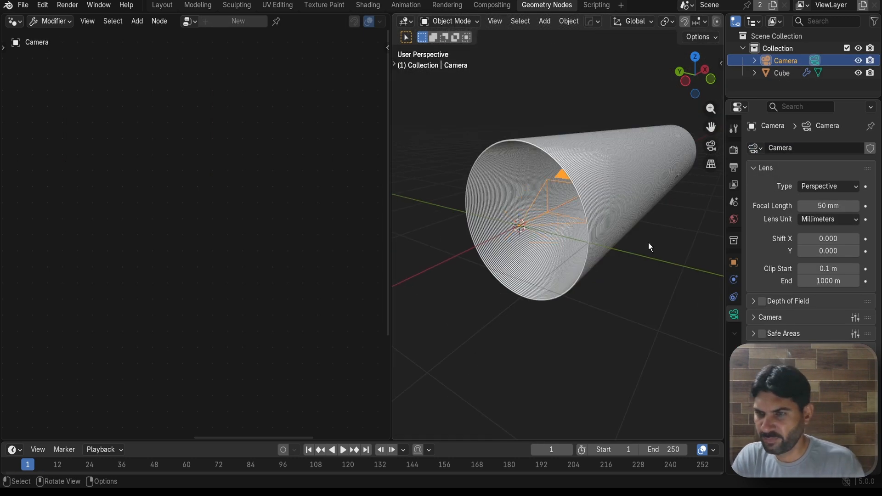
pyautogui.scroll(5, 609, 243)
pyautogui.scroll(-4, 608, 244)
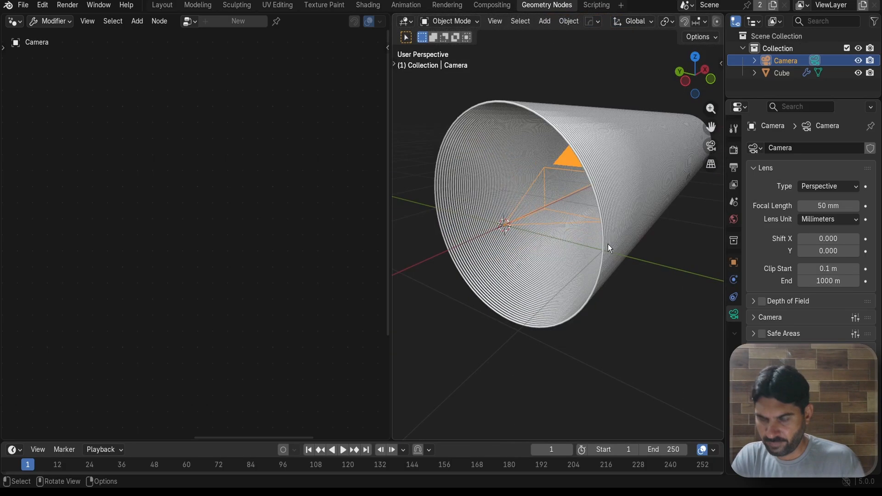
pyautogui.press('KP_0')
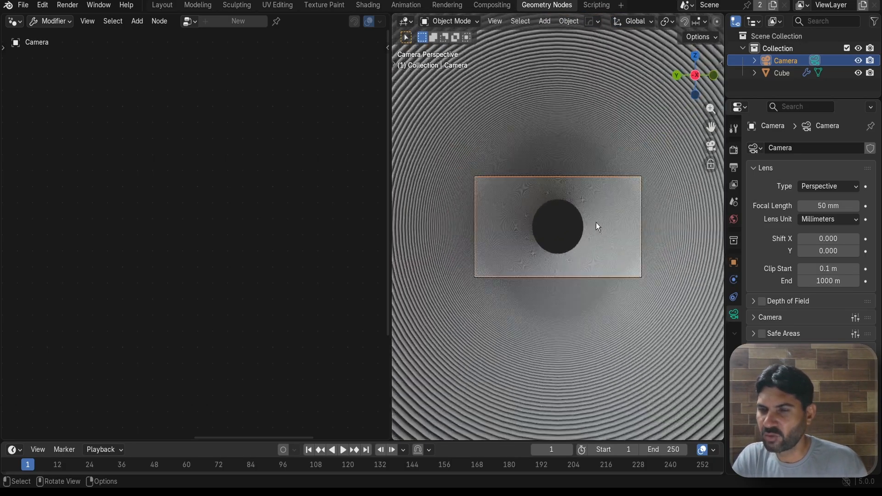
# Move the camera along the X axis until it sits outside the tube's front opening, and check the framing through it
pyautogui.moveTo(605, 229); pyautogui.dragTo(536, 280, button='middle')
pyautogui.scroll(3, 537, 278)
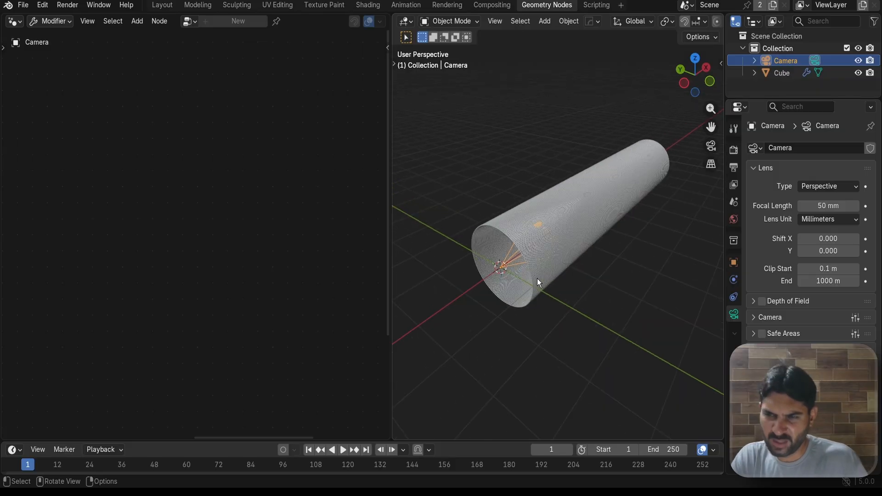
pyautogui.press('g')
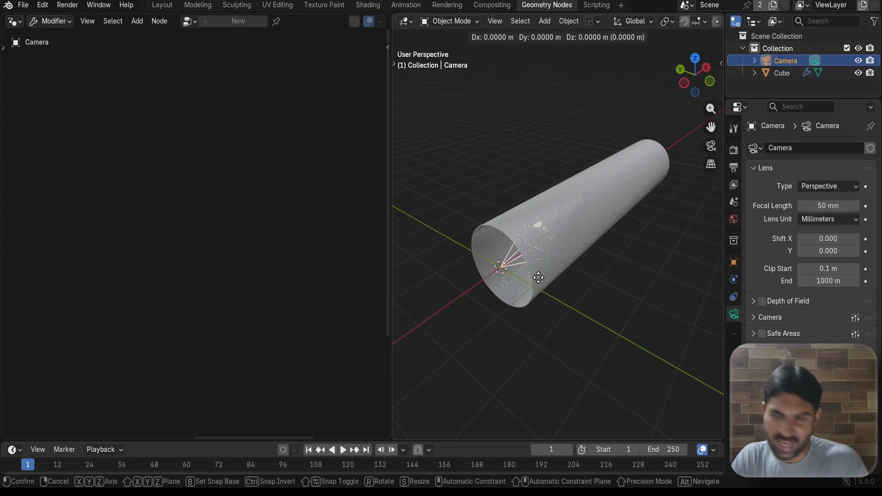
pyautogui.press('x')
pyautogui.click(487, 306)
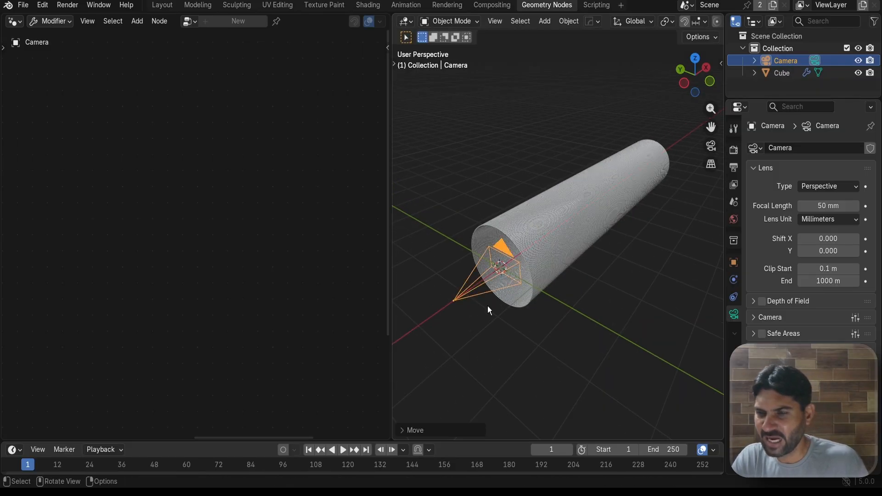
pyautogui.press('KP_0')
pyautogui.scroll(5, 535, 266)
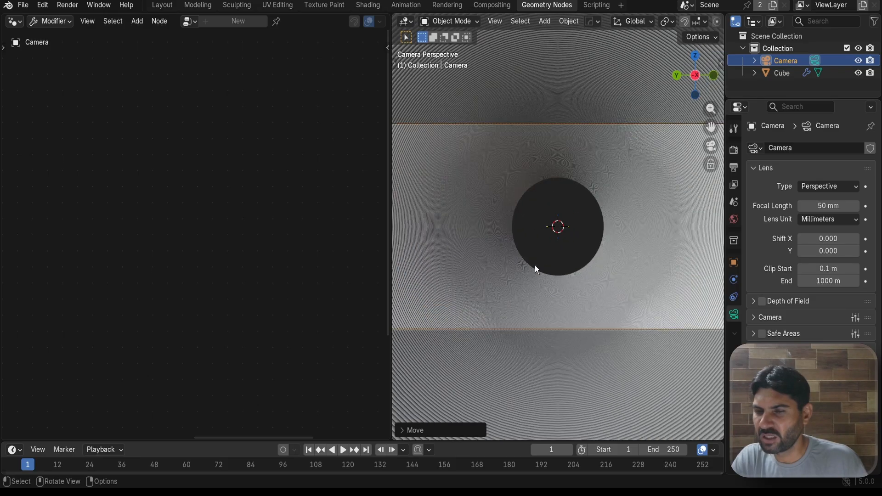
pyautogui.scroll(-3, 555, 246)
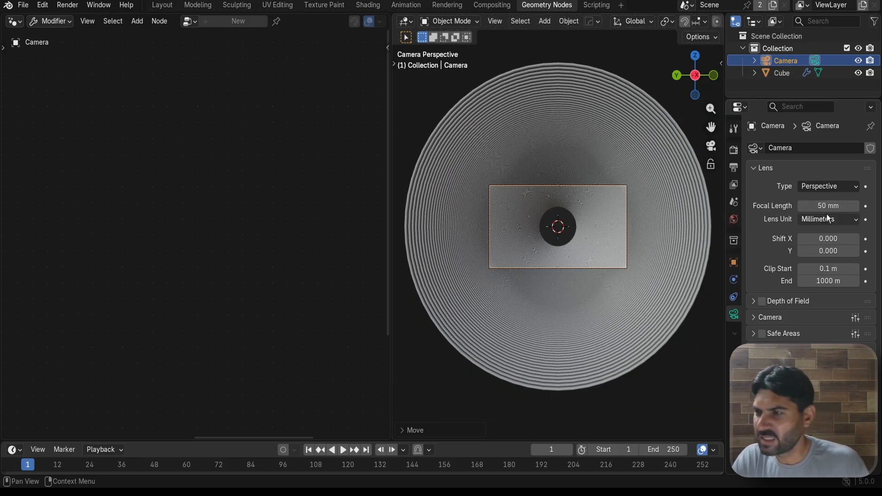
# Set the camera's focal length to 28 mm
pyautogui.moveTo(827, 207); pyautogui.dragTo(723, 207)
pyautogui.press('Home')
pyautogui.scroll(-5, 683, 24)
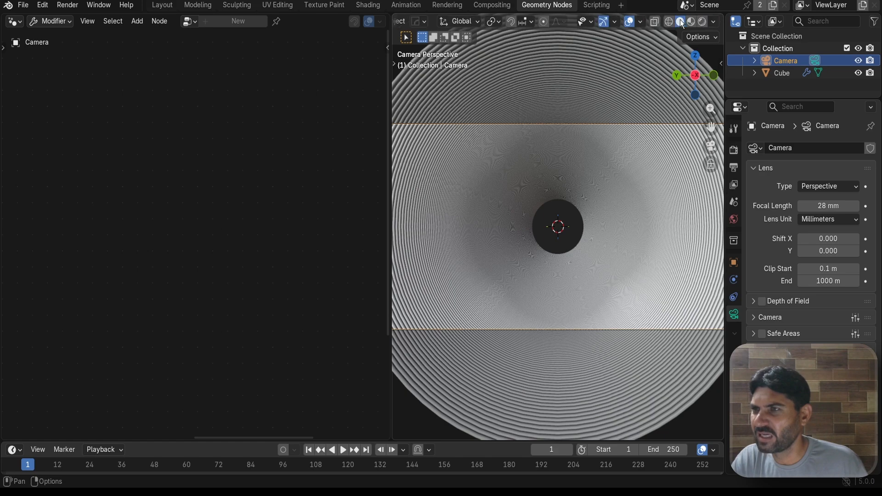
# Preview the camera view in Rendered shading and render the current frame as an image
pyautogui.scroll(5, 586, 225)
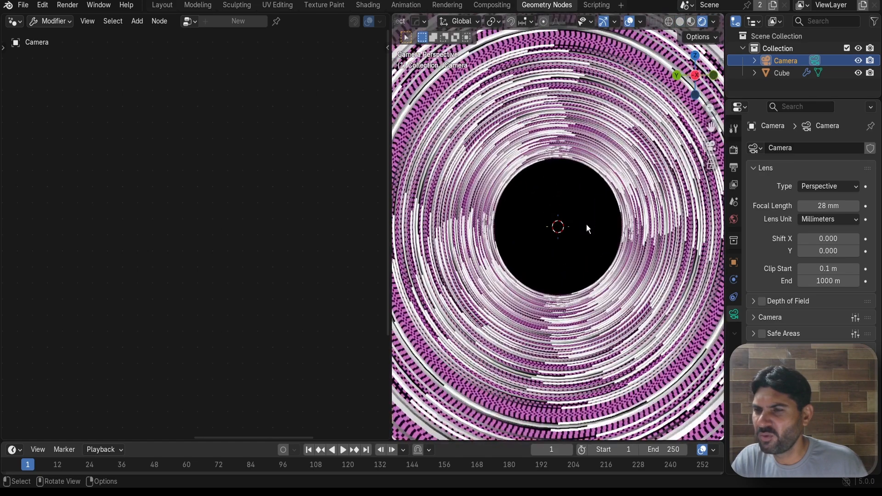
pyautogui.scroll(-7, 586, 225)
pyautogui.scroll(2, 558, 197)
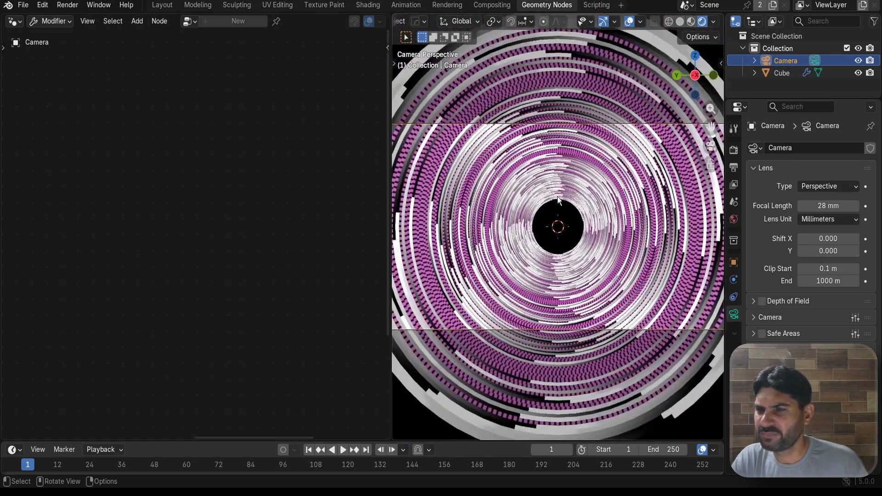
pyautogui.scroll(-1, 558, 197)
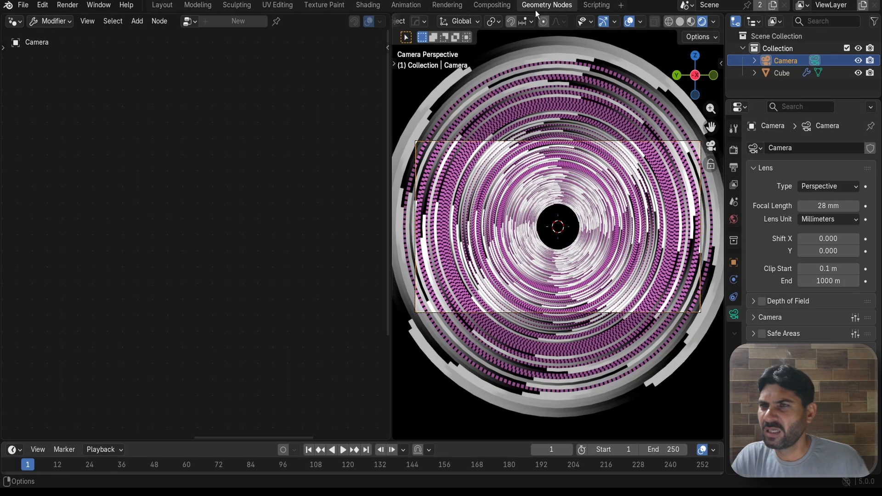
pyautogui.press('F12')
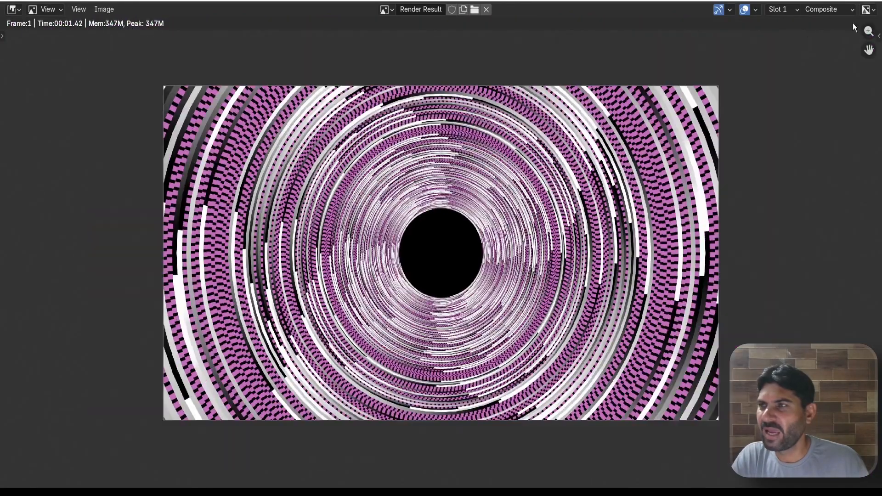
pyautogui.press('Escape')
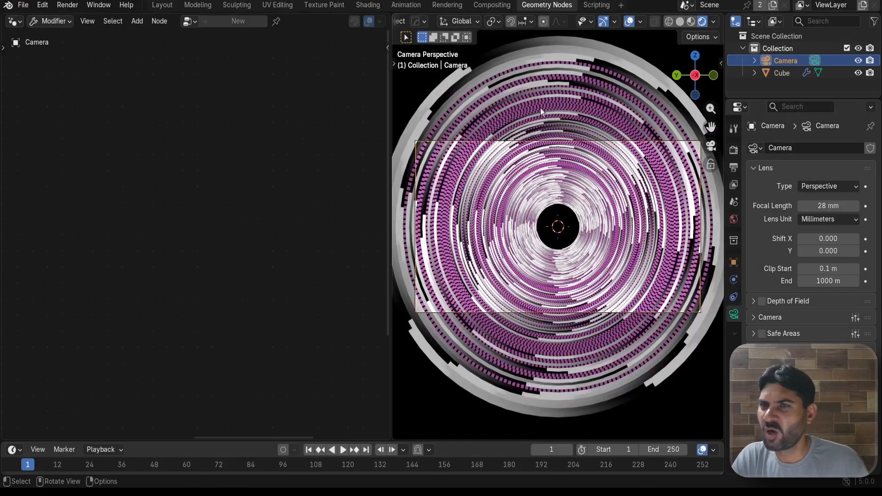
# Insert a Glare node after Render Layers in the Compositing workspace so it feeds both the Group Output and the Viewer
pyautogui.click(492, 5)
pyautogui.moveTo(363, 244); pyautogui.dragTo(378, 232, button='middle')
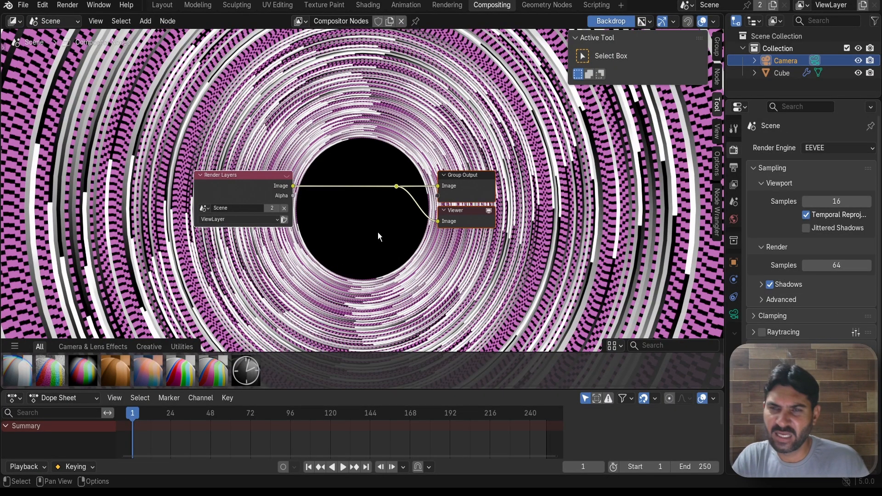
pyautogui.click(378, 233)
pyautogui.hotkey('shift', 'a')
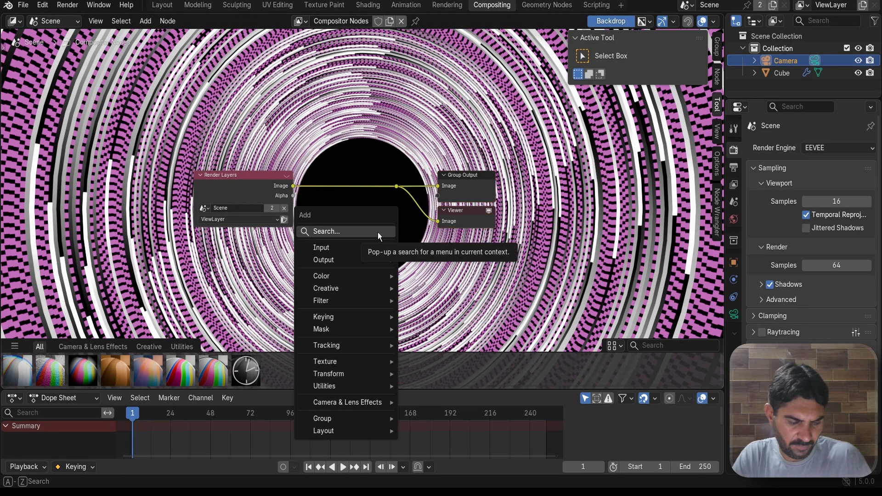
pyautogui.write('gl')
pyautogui.press('Down')
pyautogui.press('Return')
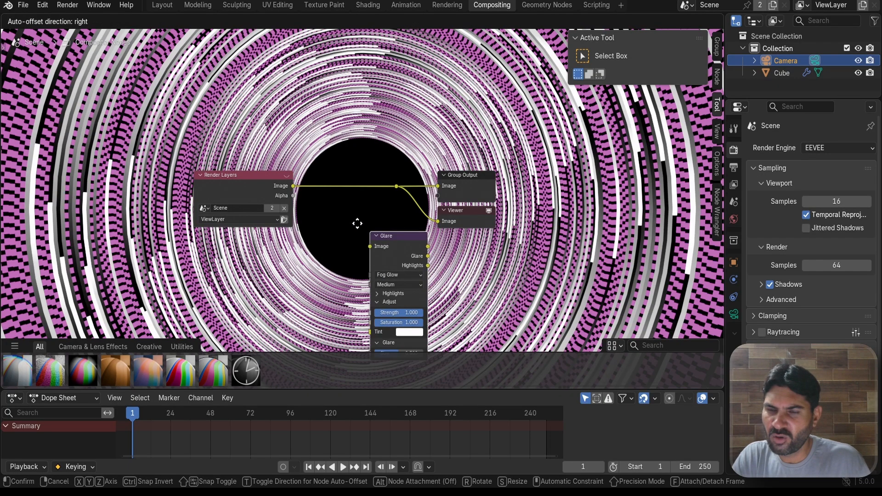
pyautogui.click(321, 173)
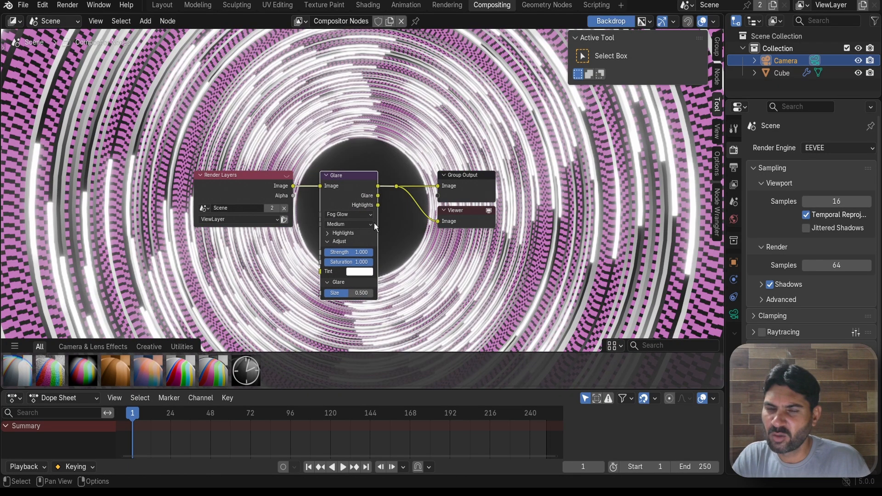
pyautogui.scroll(2, 374, 222)
pyautogui.scroll(-1, 391, 239)
pyautogui.scroll(-2, 402, 225)
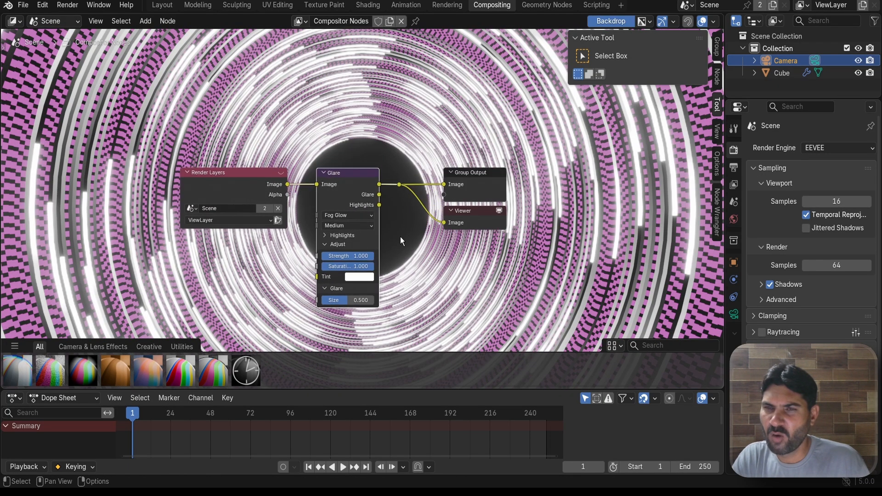
# Show the camera view in Rendered shading in the Layout workspace and set the viewport compositor to Always
pyautogui.click(166, 6)
pyautogui.press('KP_0')
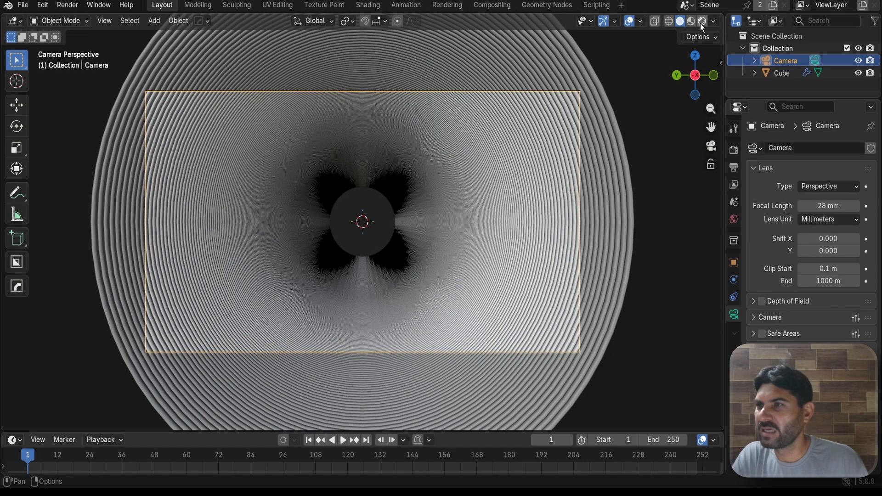
pyautogui.click(702, 21)
pyautogui.scroll(-1, 501, 163)
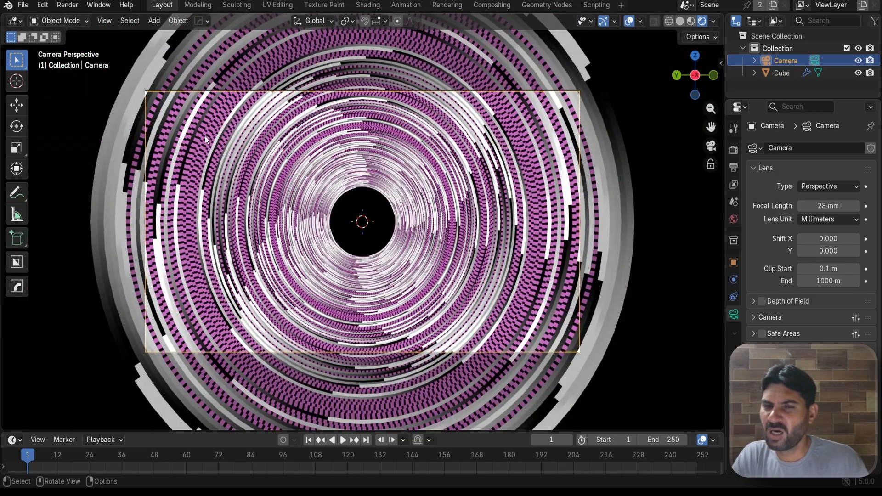
pyautogui.click(713, 21)
pyautogui.click(754, 203)
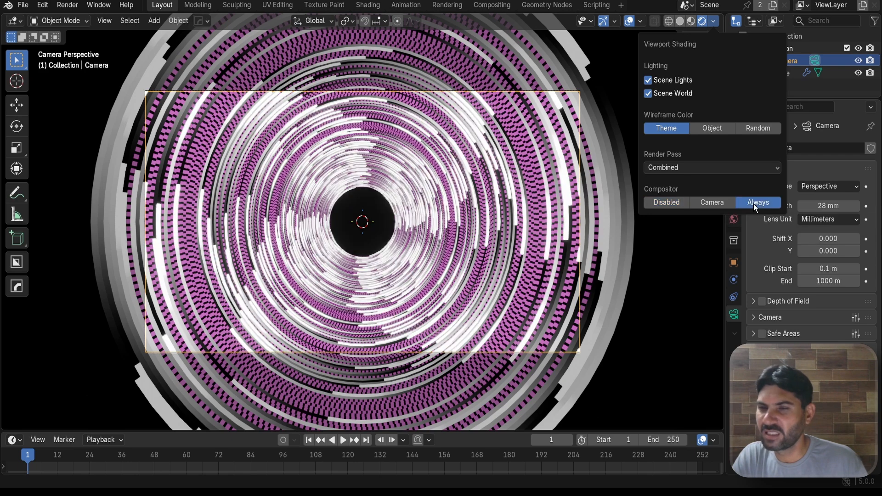
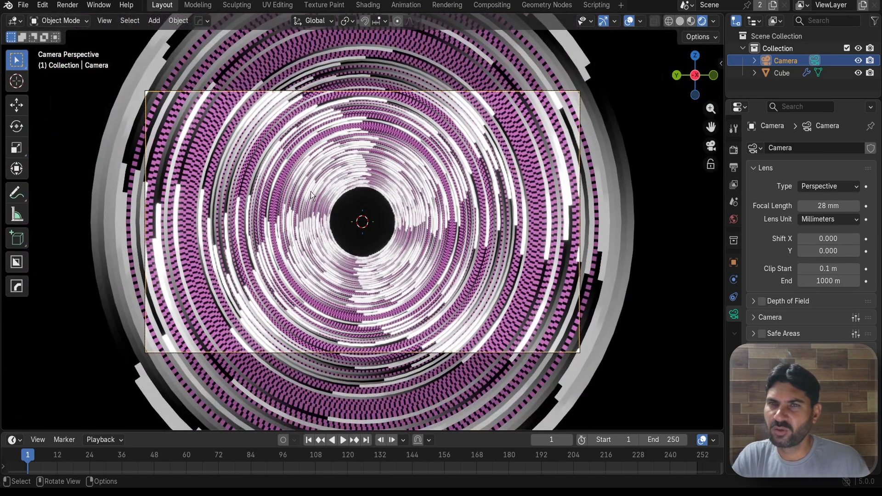
# Open the tube's material nodes in the Shading workspace beside the camera view, leaving the tube deselected
pyautogui.click(370, 5)
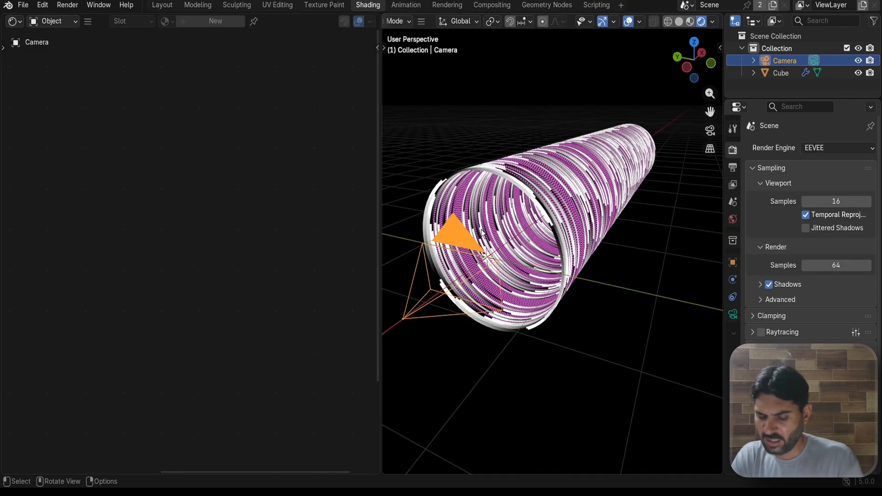
pyautogui.click(522, 228)
pyautogui.press('KP_0')
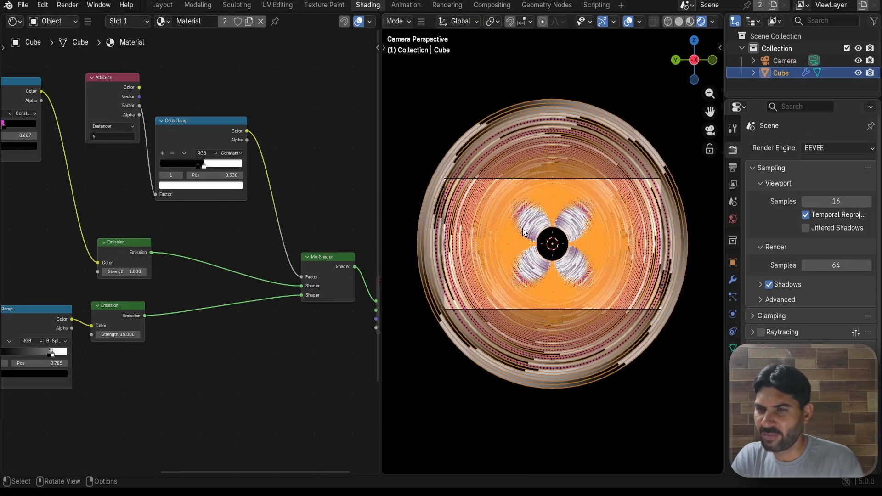
pyautogui.click(482, 95)
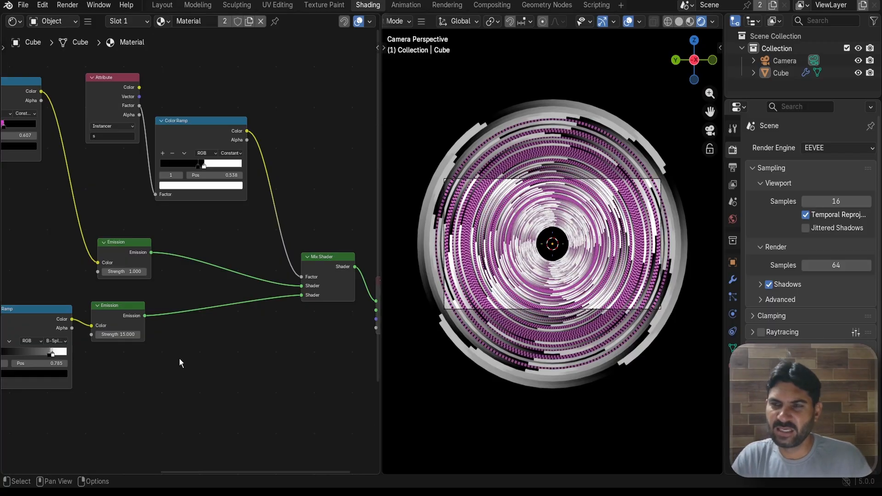
pyautogui.scroll(1, 182, 361)
pyautogui.scroll(3, 547, 366)
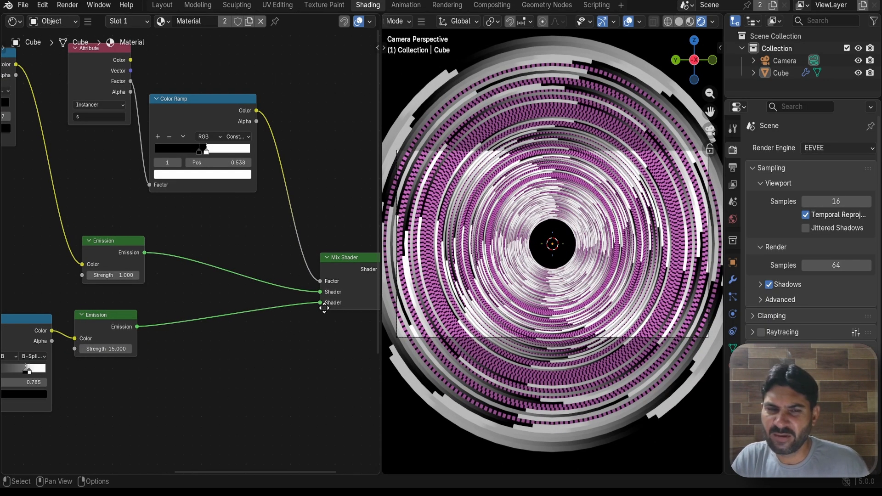
# Test a value of -4.7 in the Add node feeding the Wave Texture's Phase Offset, and reset it to 0
pyautogui.scroll(-4, 190, 355)
pyautogui.moveTo(189, 356); pyautogui.dragTo(142, 243, button='middle')
pyautogui.scroll(5, 156, 319)
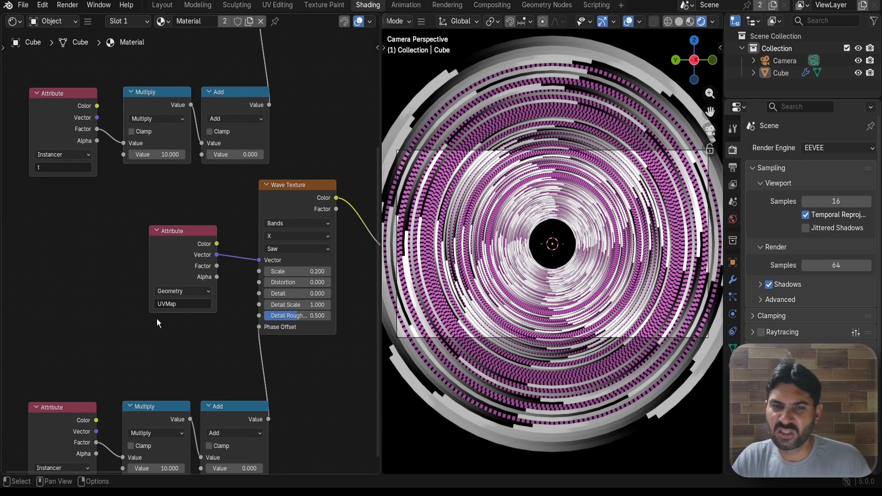
pyautogui.moveTo(157, 328); pyautogui.dragTo(149, 170, button='middle')
pyautogui.scroll(5, 288, 362)
pyautogui.moveTo(268, 386); pyautogui.dragTo(262, 313, button='middle')
pyautogui.scroll(2, 247, 290)
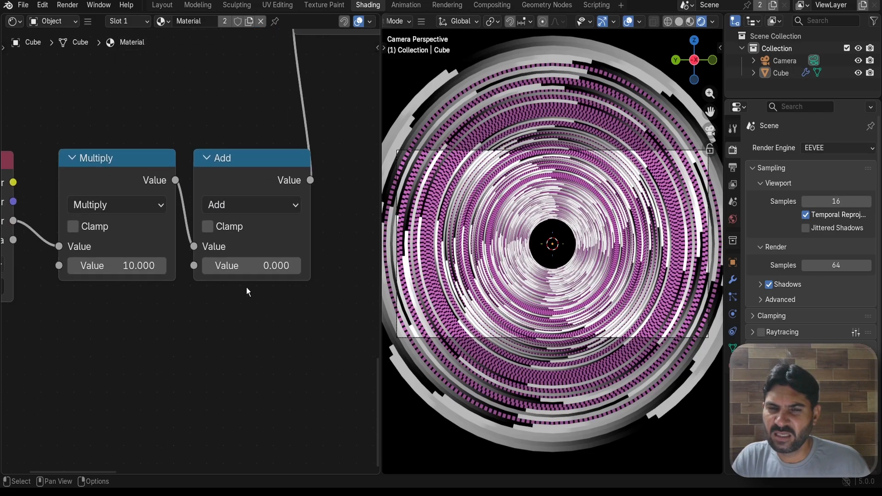
pyautogui.scroll(1, 247, 291)
pyautogui.moveTo(233, 266); pyautogui.dragTo(190, 266)
pyautogui.click(232, 267)
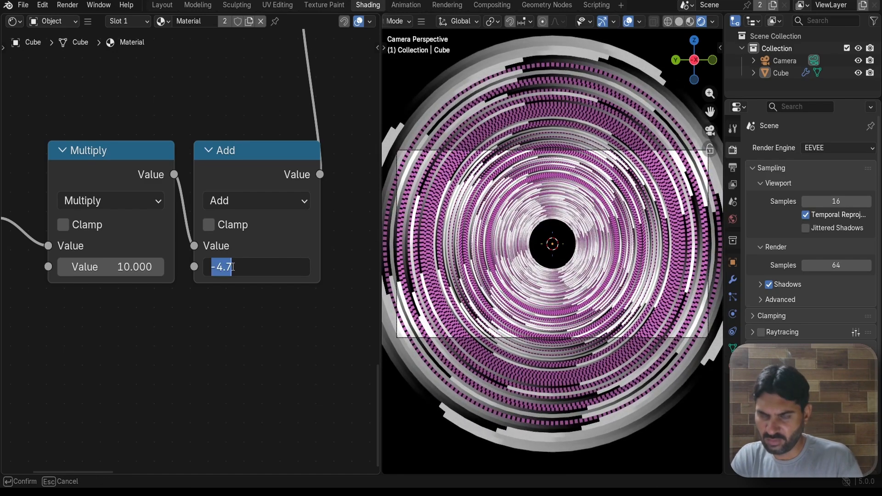
pyautogui.write('0')
pyautogui.press('Return')
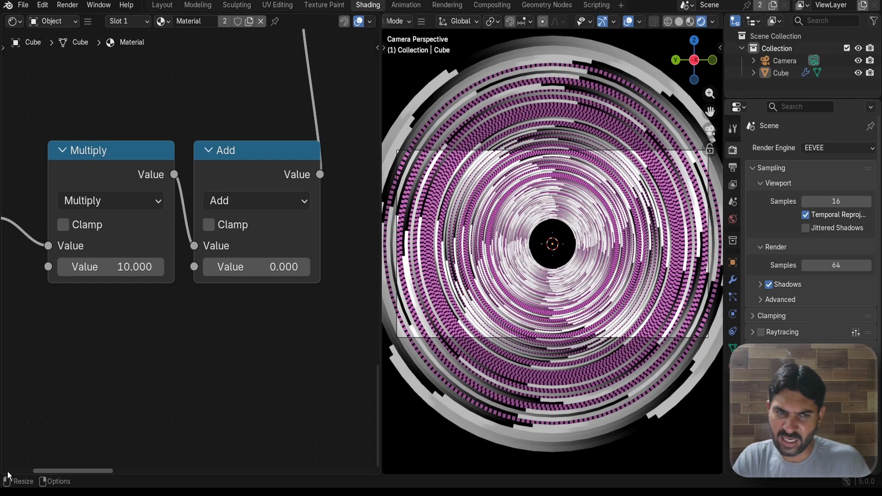
# Split off a new area below the shader nodes and make it a Timeline
pyautogui.moveTo(2, 472); pyautogui.dragTo(4, 411)
pyautogui.click(14, 418)
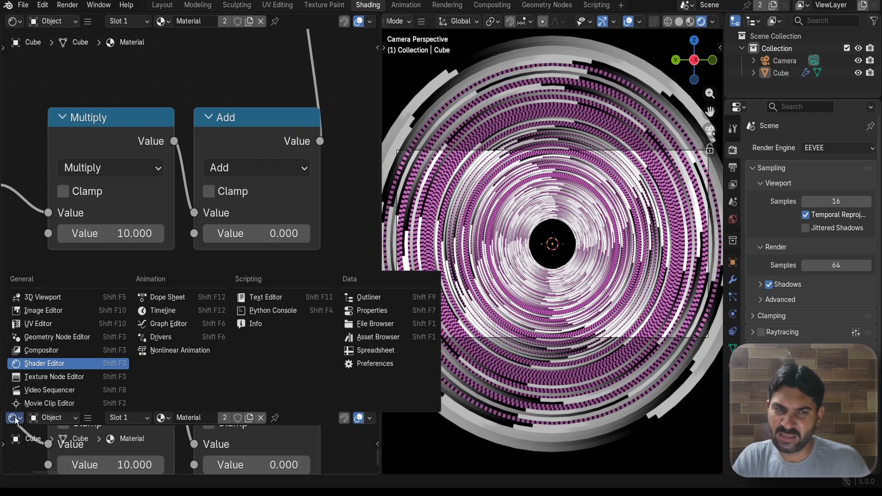
pyautogui.click(166, 314)
pyautogui.scroll(-2, 263, 441)
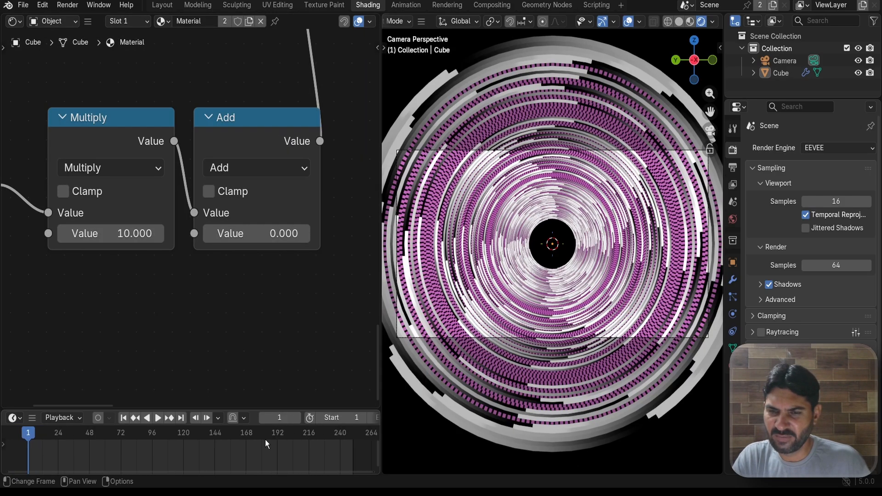
# Set the timeline's end frame to 120 and move the playhead to frame 0
pyautogui.scroll(-3, 323, 421)
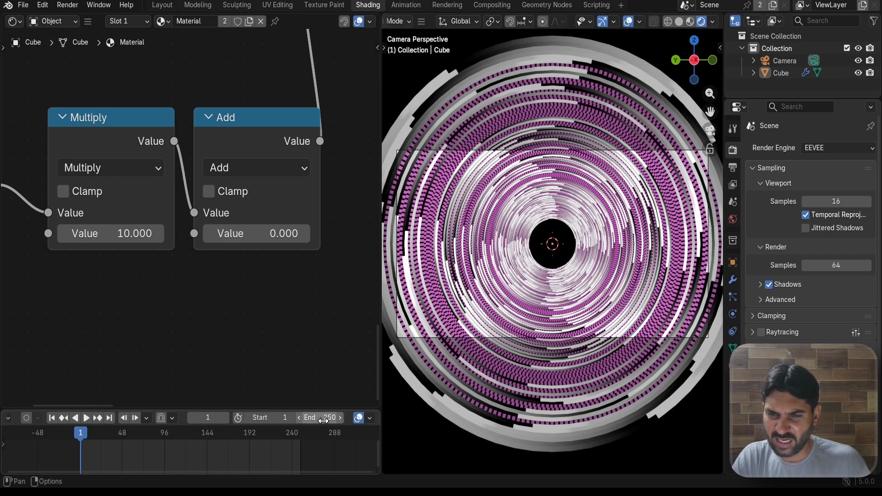
pyautogui.click(323, 421)
pyautogui.write('120')
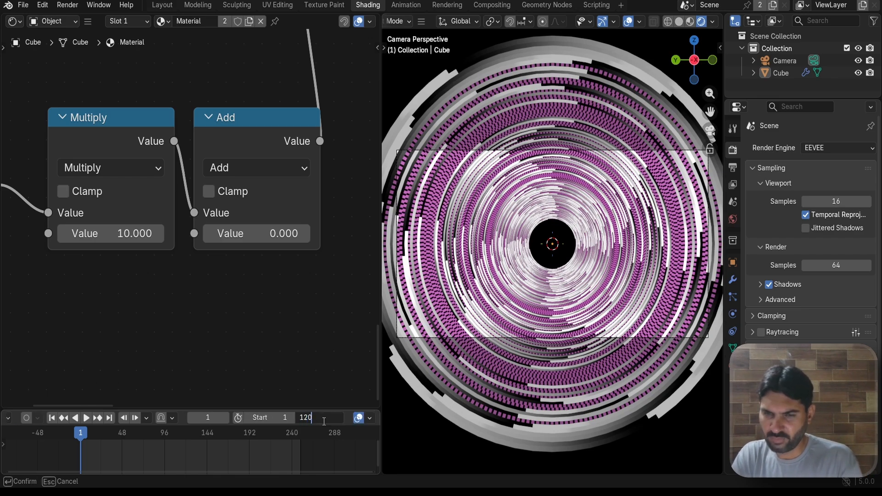
pyautogui.press('Return')
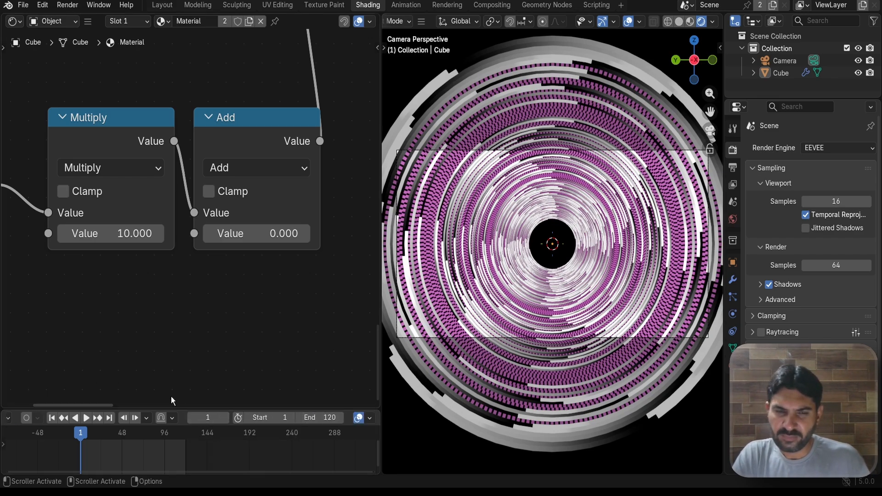
pyautogui.press('Left')
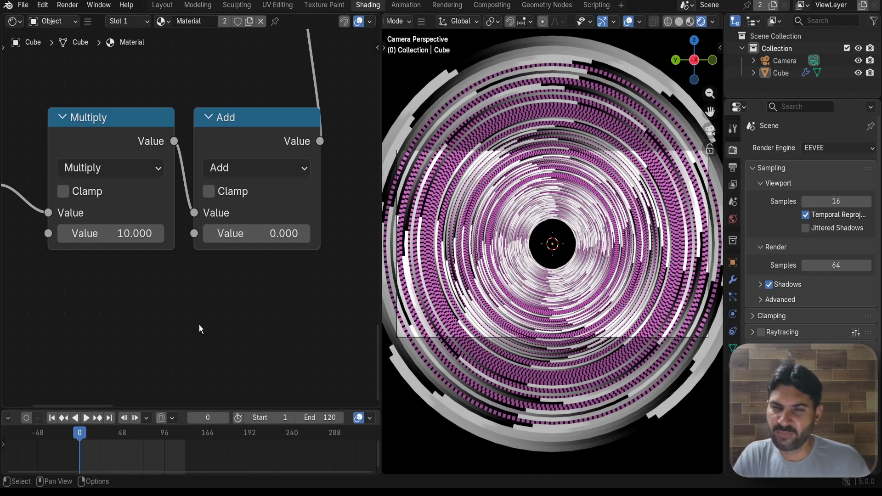
# Test a value of -3.4 in the Add node and reset it to 0
pyautogui.scroll(1, 202, 321)
pyautogui.scroll(-1, 226, 280)
pyautogui.scroll(1, 248, 243)
pyautogui.moveTo(256, 241); pyautogui.dragTo(179, 241)
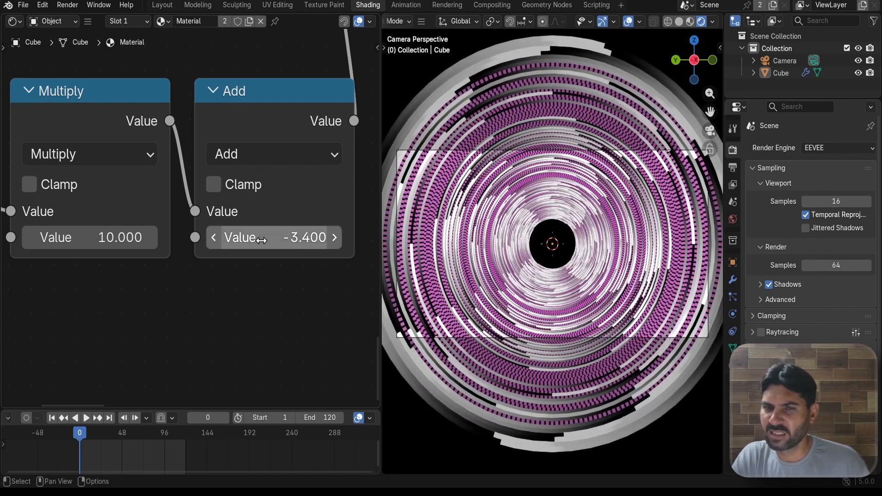
pyautogui.click(261, 240)
pyautogui.write('0')
pyautogui.press('Return')
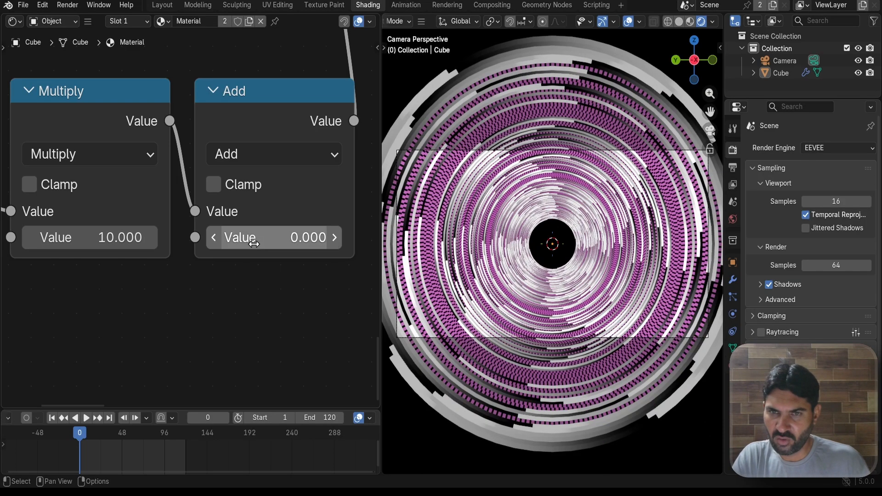
# Keyframe the Add node's value at 0 on frame 0 and at -2*pi on frame 120
pyautogui.press('i')
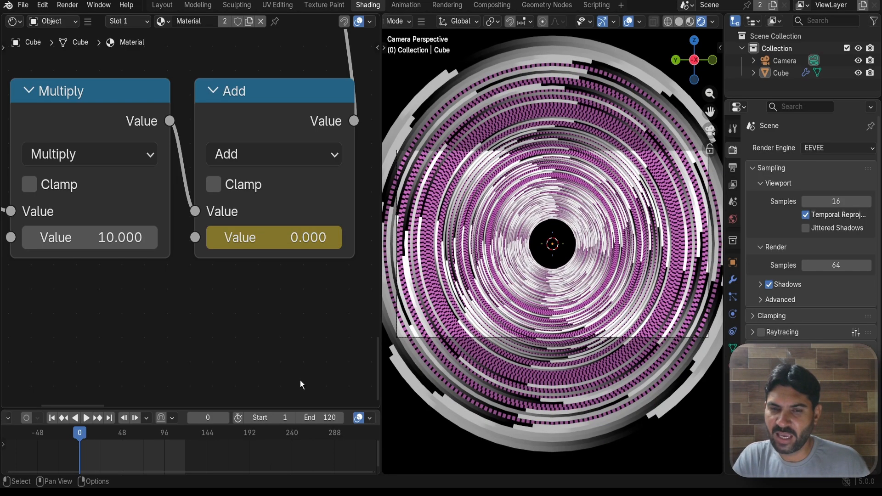
pyautogui.click(109, 418)
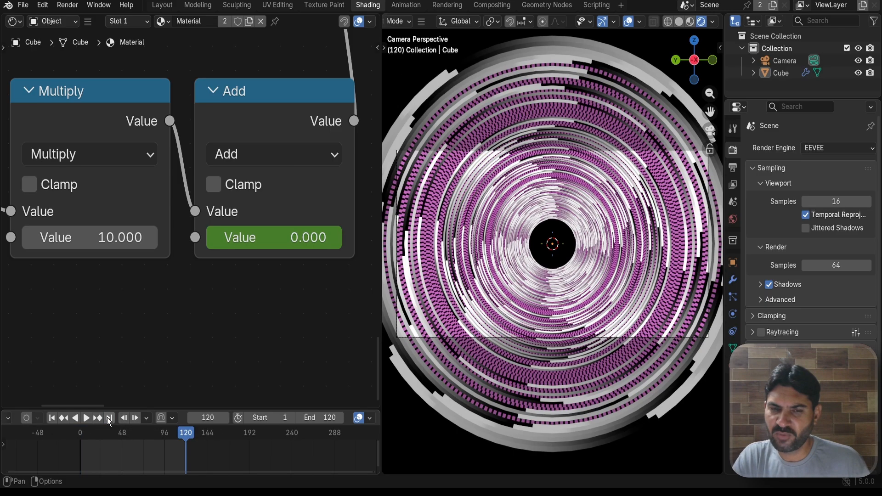
pyautogui.click(278, 237)
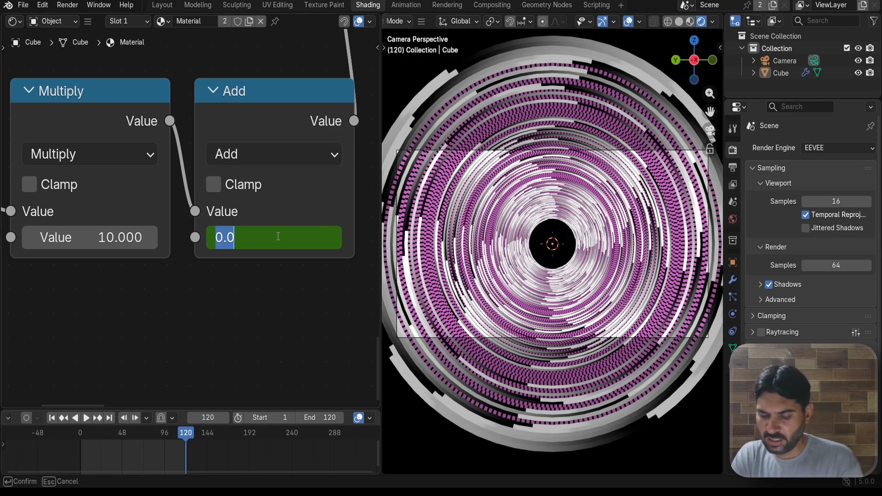
pyautogui.write('-2')
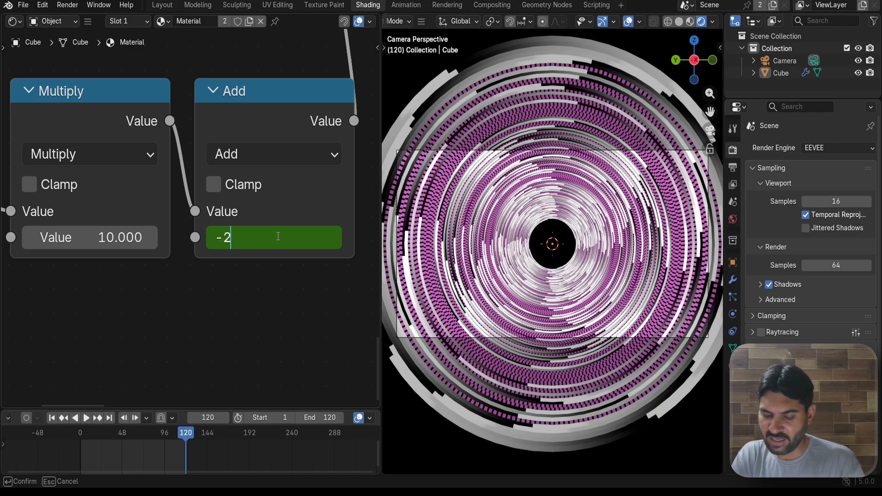
pyautogui.write('*pi')
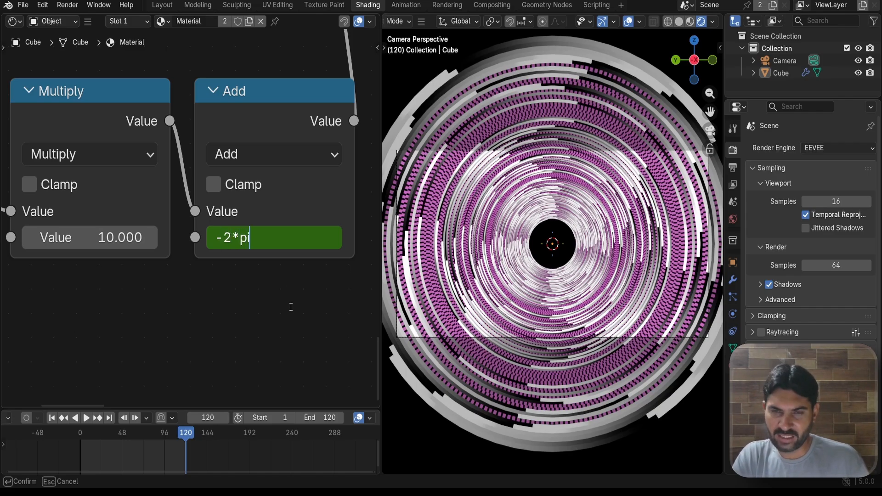
pyautogui.press('Return')
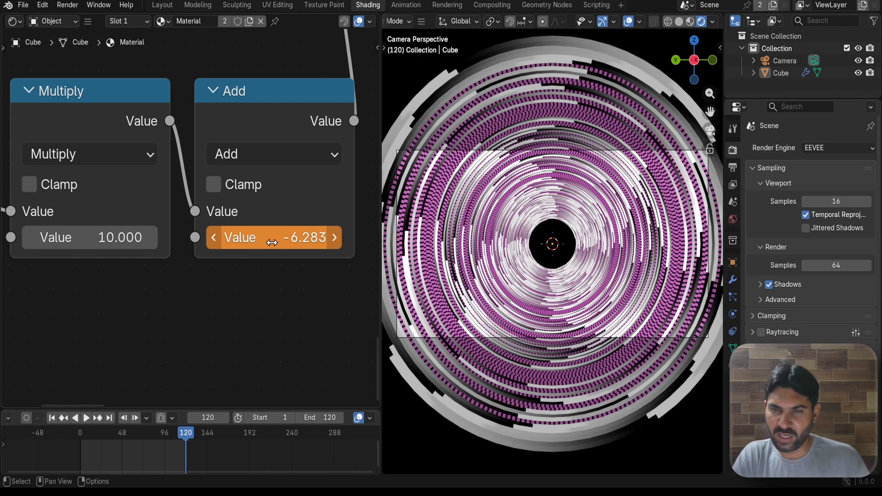
pyautogui.press('i')
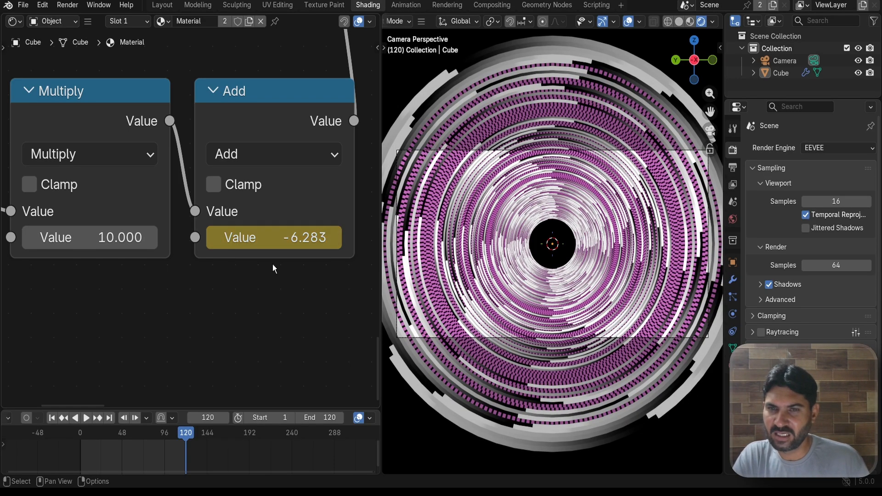
# Play the wave animation in the camera view and stop it at frame 11
pyautogui.scroll(-1, 260, 291)
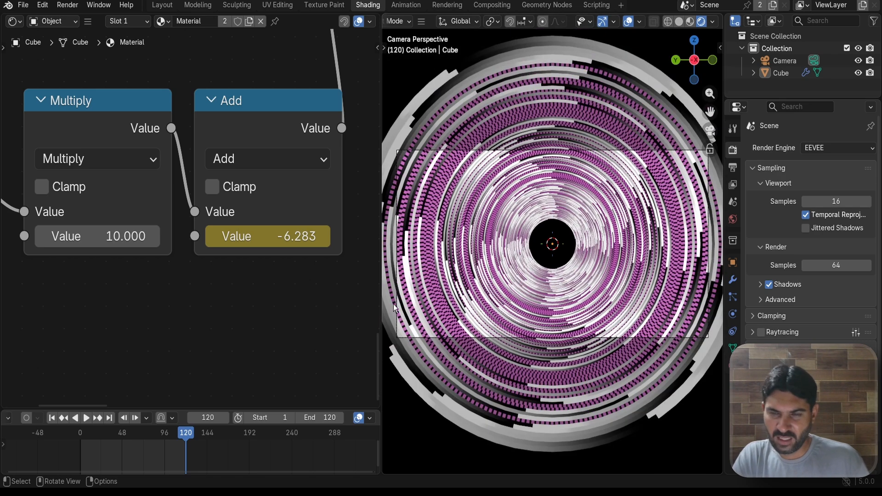
pyautogui.press('space')
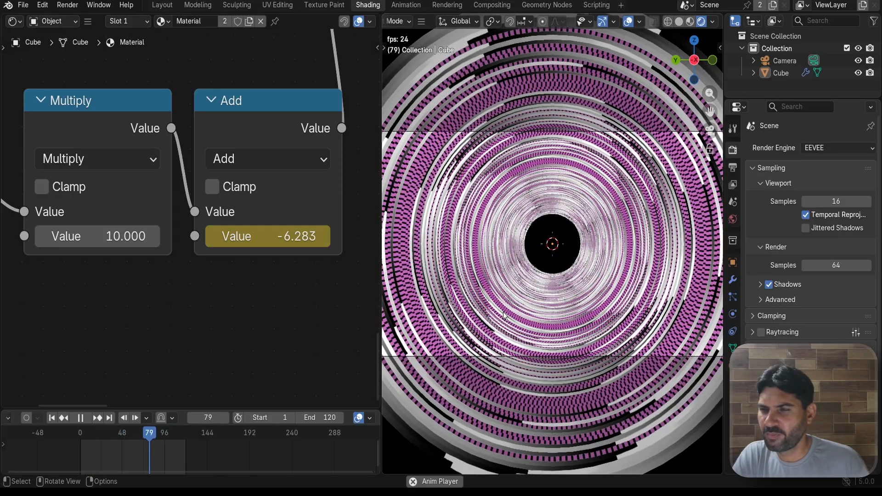
pyautogui.press('space')
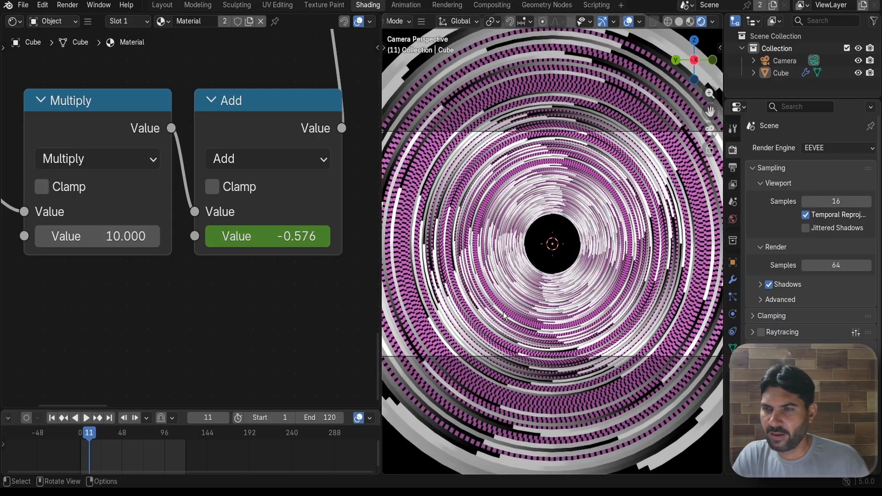
pyautogui.scroll(-1, 504, 315)
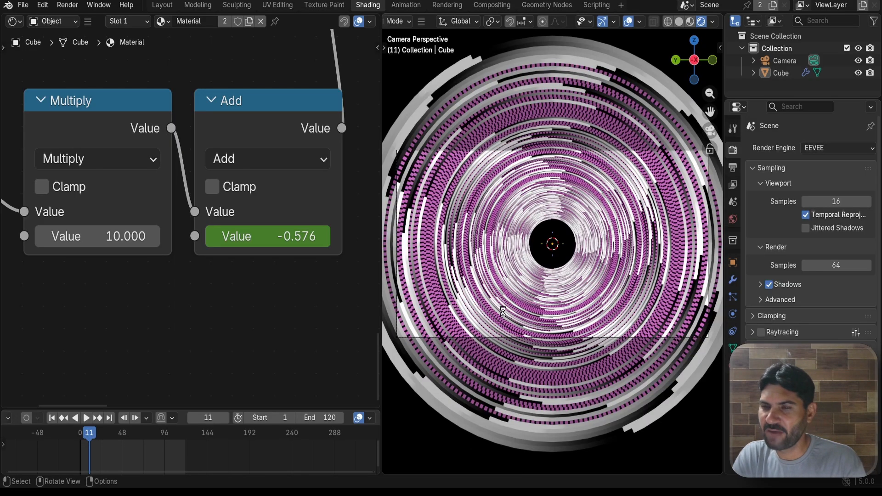
# Render frame 11 as a still image and inspect the glowing ring pattern up close
pyautogui.press('F12')
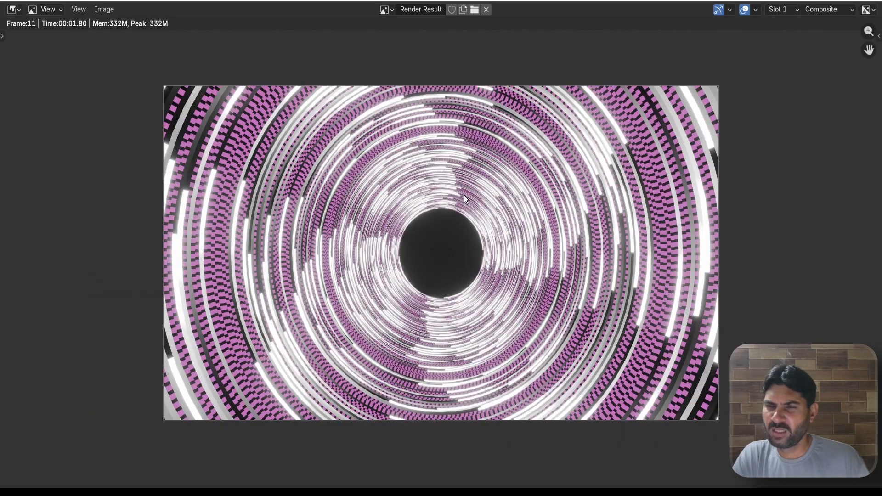
pyautogui.scroll(-1, 484, 229)
pyautogui.scroll(2, 522, 288)
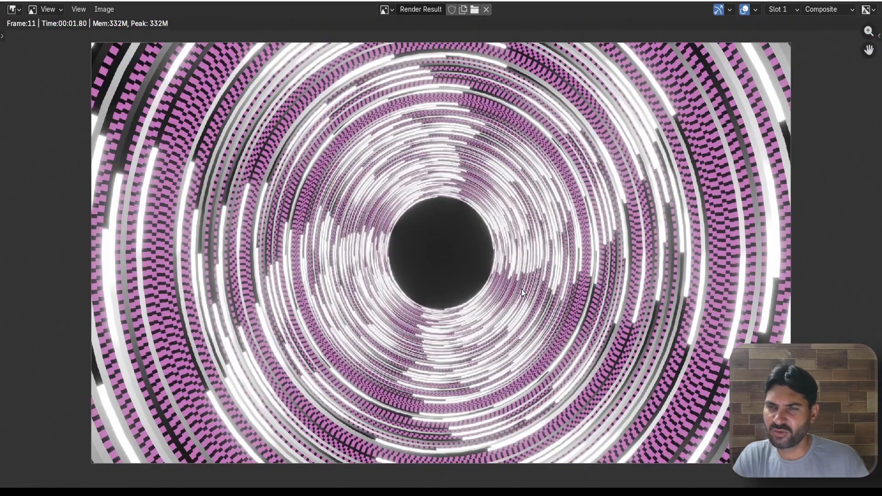